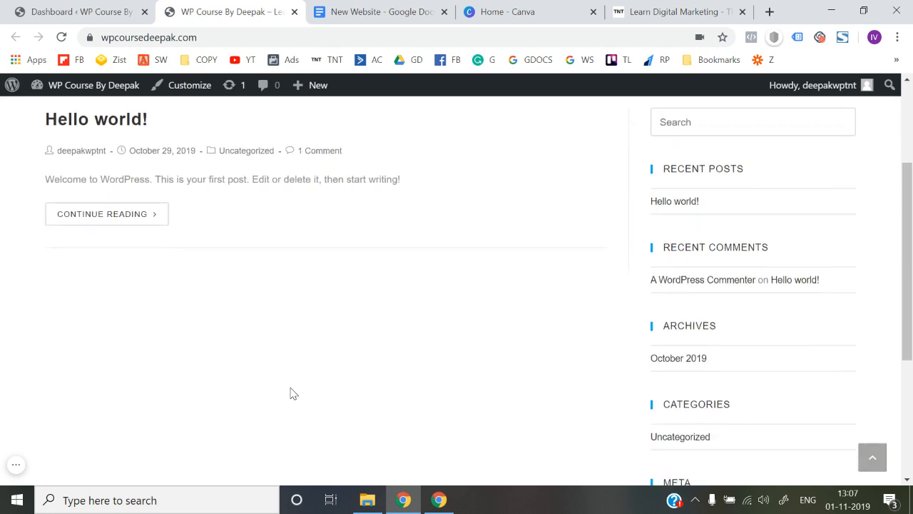
Look over the course site's front page from header to footer and compare it with its WordPress dashboard
{"action": "scroll", "coordinate": [291, 393], "scroll_direction": "up", "scroll_amount": 6}
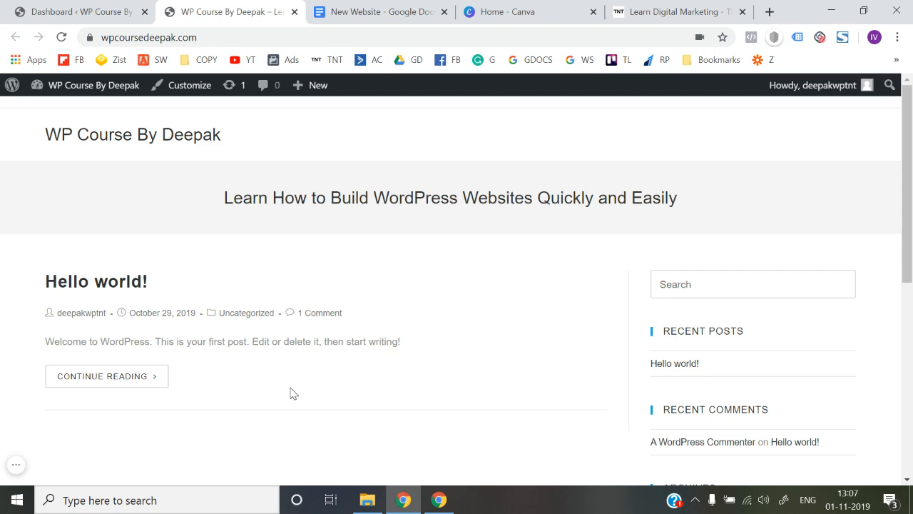
{"action": "left_click", "coordinate": [93, 12]}
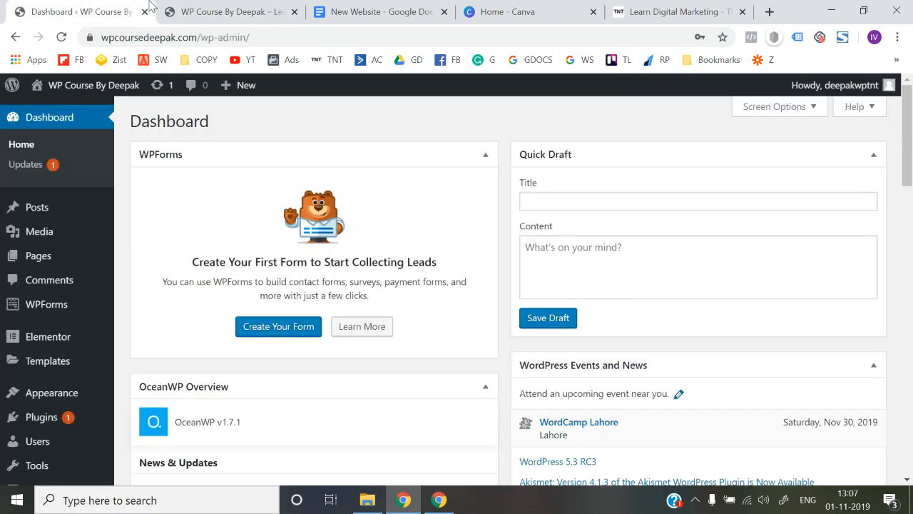
{"action": "left_click", "coordinate": [252, 9]}
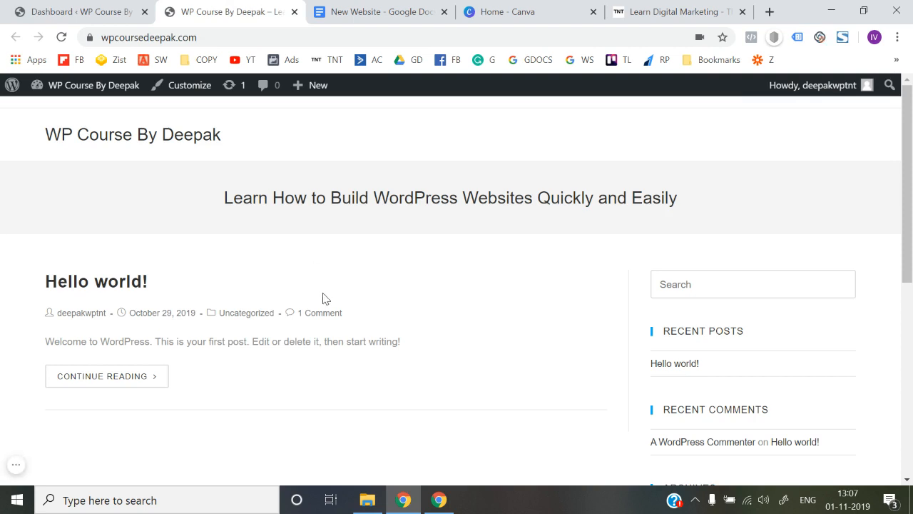
{"action": "left_click", "coordinate": [86, 12]}
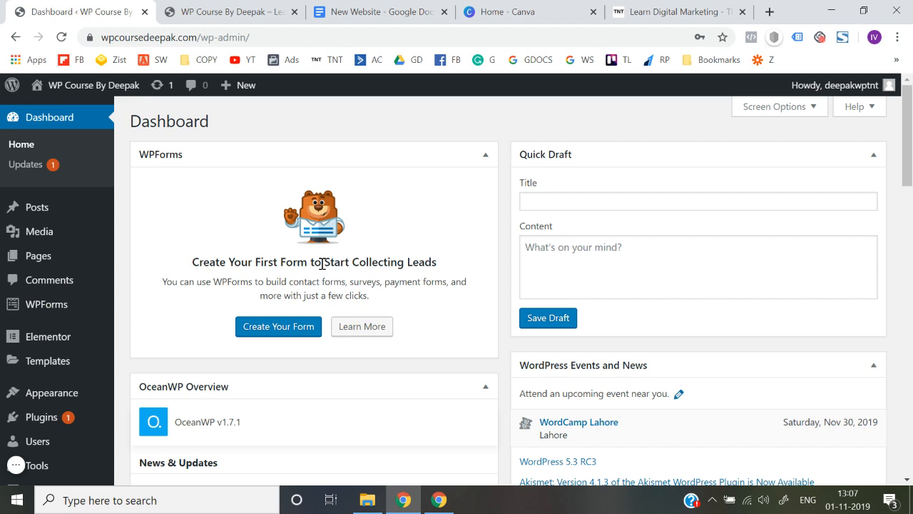
{"action": "left_click", "coordinate": [267, 12]}
{"action": "scroll", "coordinate": [321, 329], "scroll_direction": "down", "scroll_amount": 10}
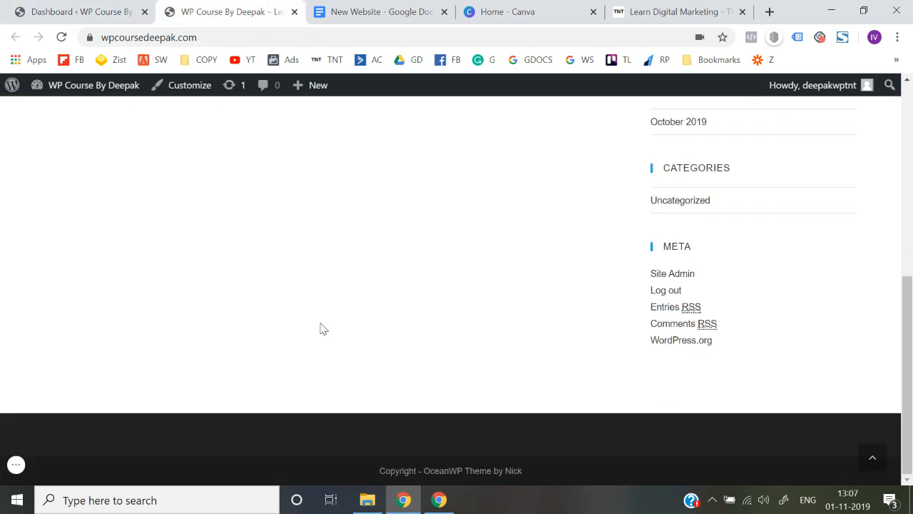
{"action": "scroll", "coordinate": [320, 328], "scroll_direction": "up", "scroll_amount": 10}
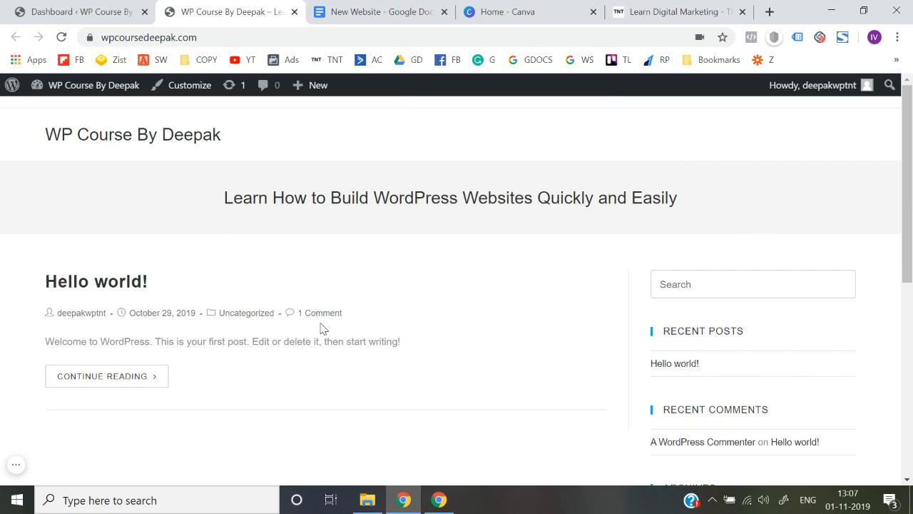
Examine the Think N Thrive home page as a reference, from its headline through the course boxes to the footer
{"action": "left_click", "coordinate": [656, 10]}
{"action": "scroll", "coordinate": [349, 257], "scroll_direction": "down", "scroll_amount": 10}
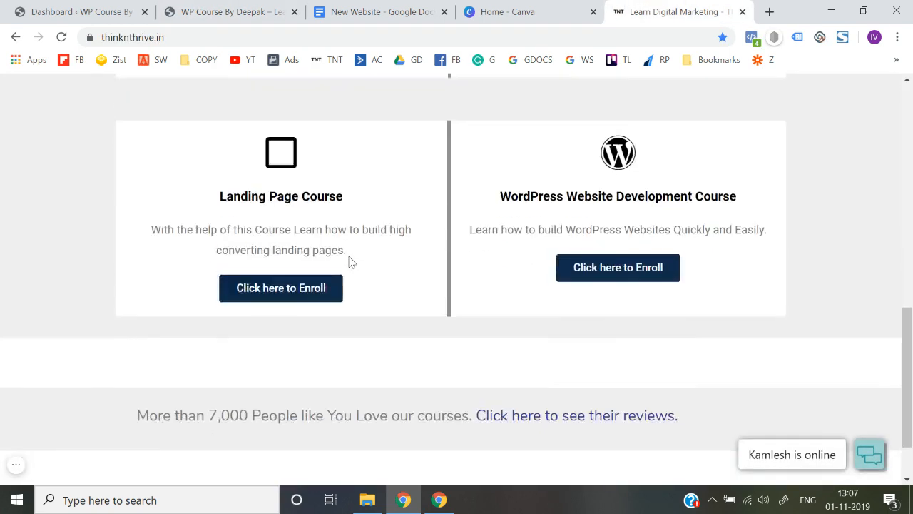
{"action": "scroll", "coordinate": [350, 262], "scroll_direction": "up", "scroll_amount": 10}
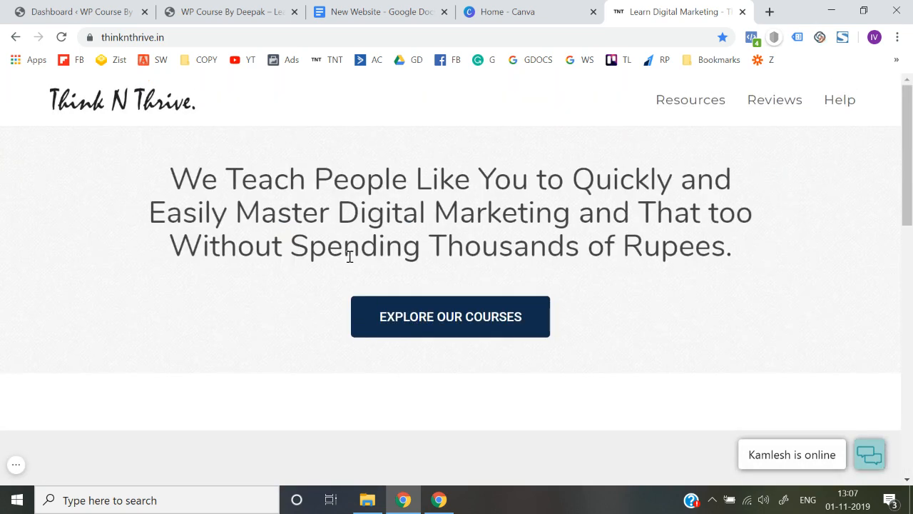
{"action": "scroll", "coordinate": [349, 257], "scroll_direction": "down", "scroll_amount": 10}
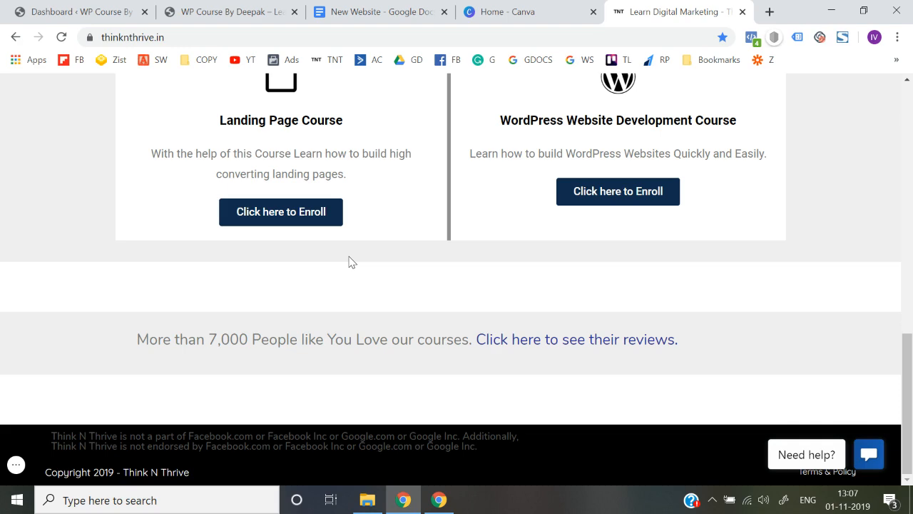
{"action": "scroll", "coordinate": [350, 262], "scroll_direction": "up", "scroll_amount": 10}
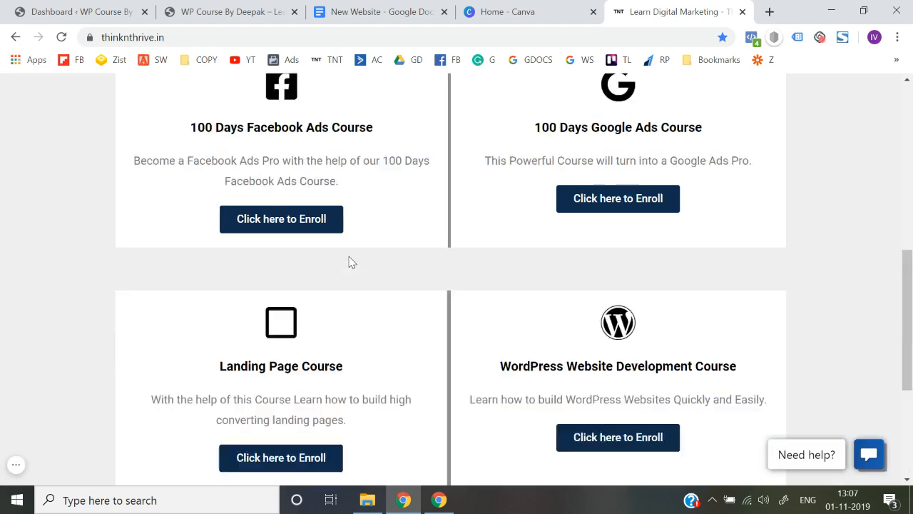
{"action": "scroll", "coordinate": [350, 257], "scroll_direction": "down", "scroll_amount": 10}
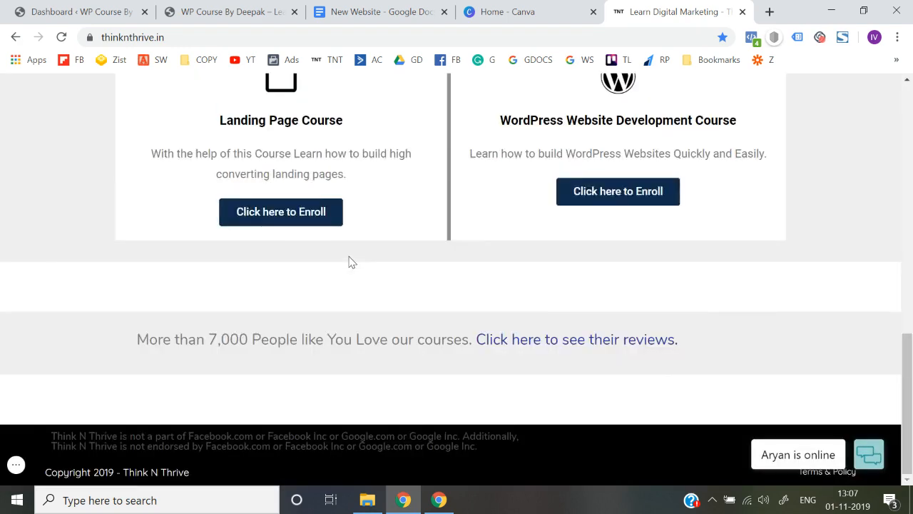
{"action": "scroll", "coordinate": [349, 257], "scroll_direction": "up", "scroll_amount": 10}
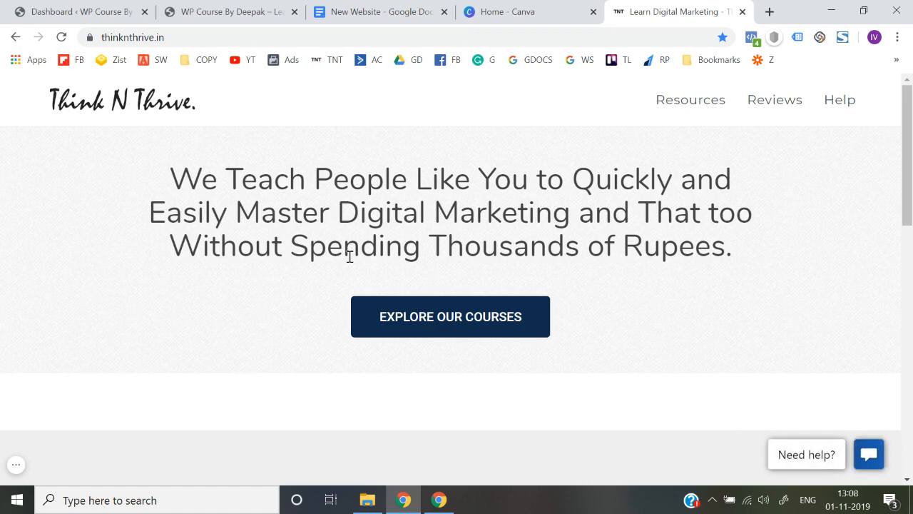
{"action": "scroll", "coordinate": [348, 261], "scroll_direction": "down", "scroll_amount": 5}
{"action": "scroll", "coordinate": [349, 262], "scroll_direction": "up", "scroll_amount": 5}
Return to the course site's WordPress dashboard and collapse the WPForms widget
{"action": "left_click", "coordinate": [214, 12]}
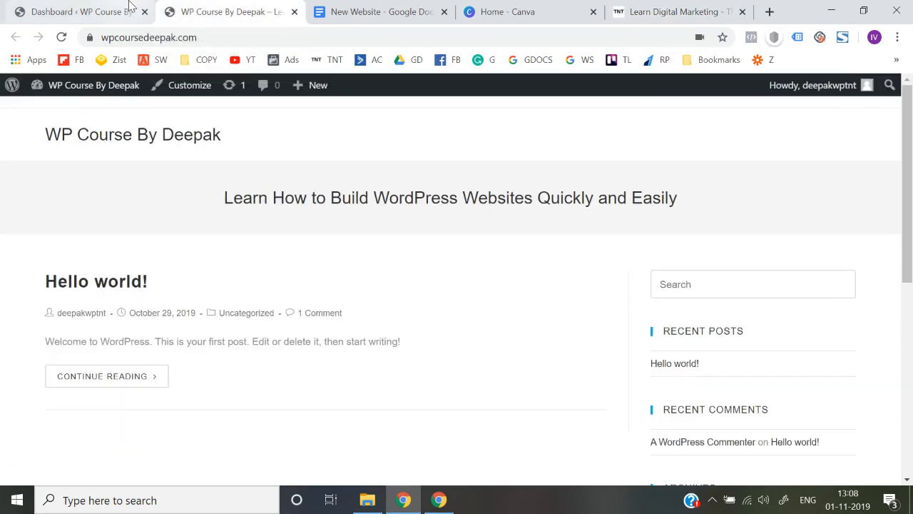
{"action": "left_click", "coordinate": [131, 7]}
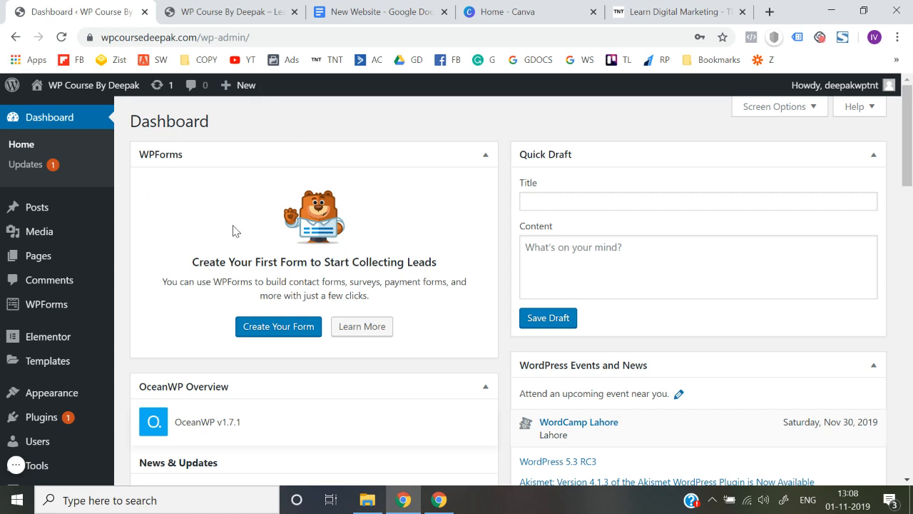
{"action": "mouse_move", "coordinate": [36, 259]}
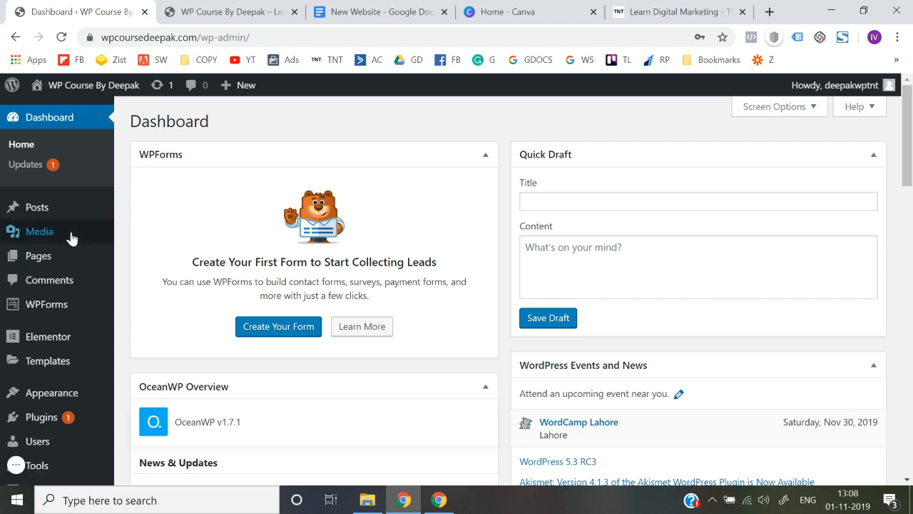
{"action": "mouse_move", "coordinate": [92, 263]}
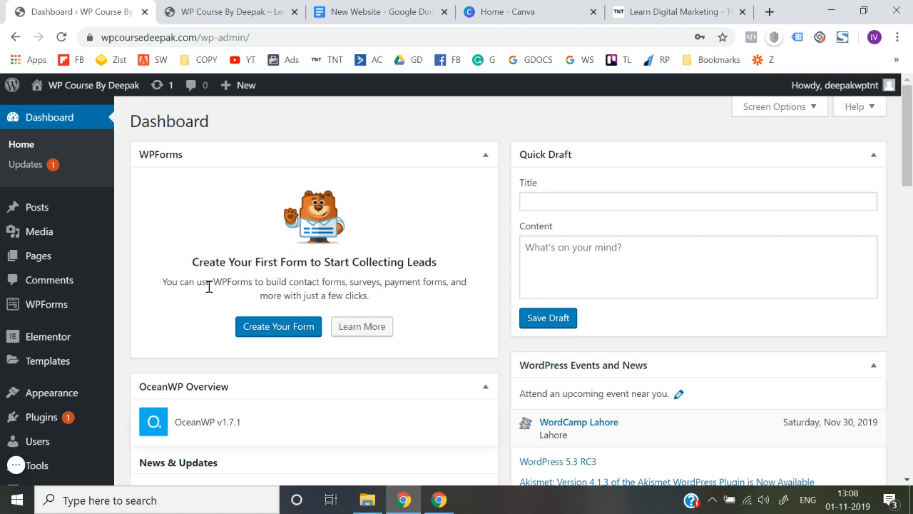
{"action": "left_click", "coordinate": [485, 154]}
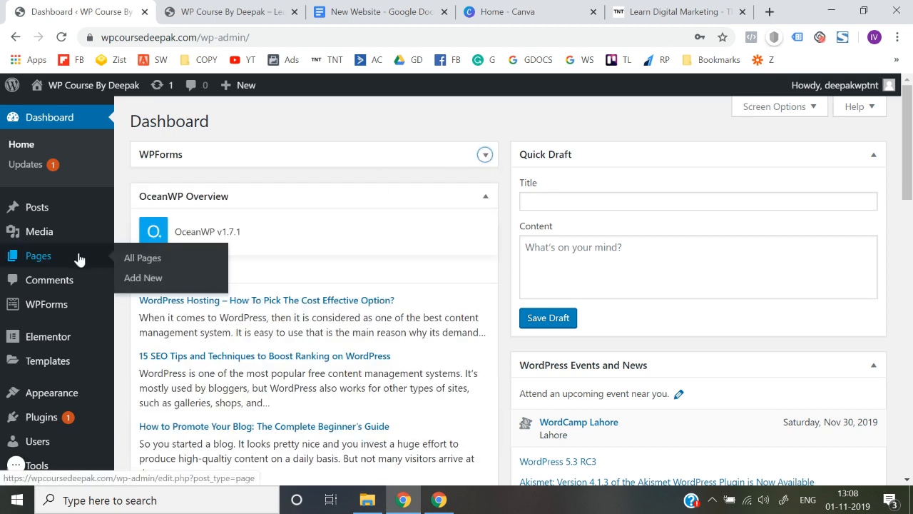
Add a new page titled "Home Page", dismissing the editor's welcome tip, and publish it
{"action": "left_click", "coordinate": [130, 282]}
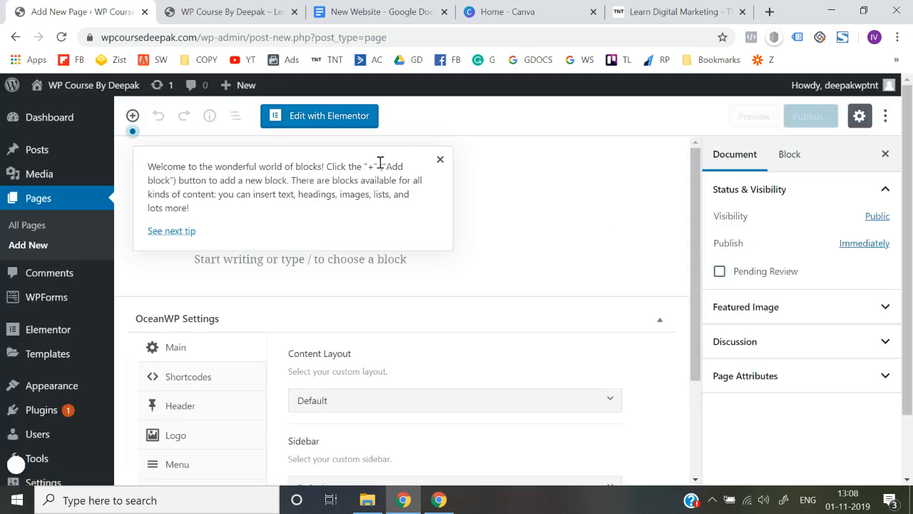
{"action": "left_click", "coordinate": [440, 159]}
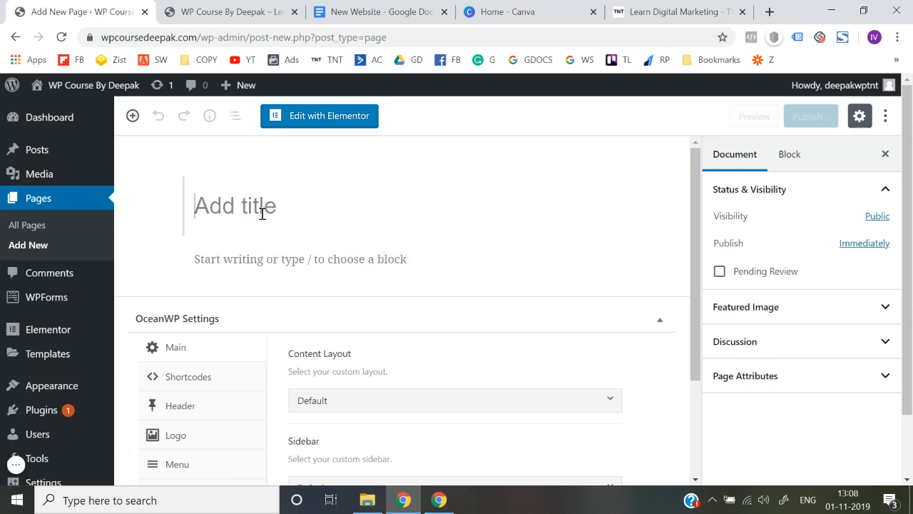
{"action": "type", "text": "Home Page"}
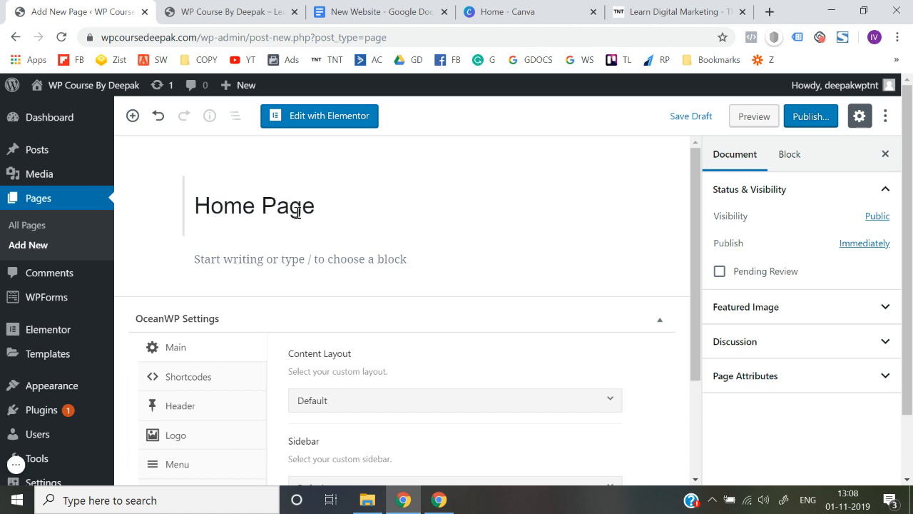
{"action": "left_click", "coordinate": [806, 121]}
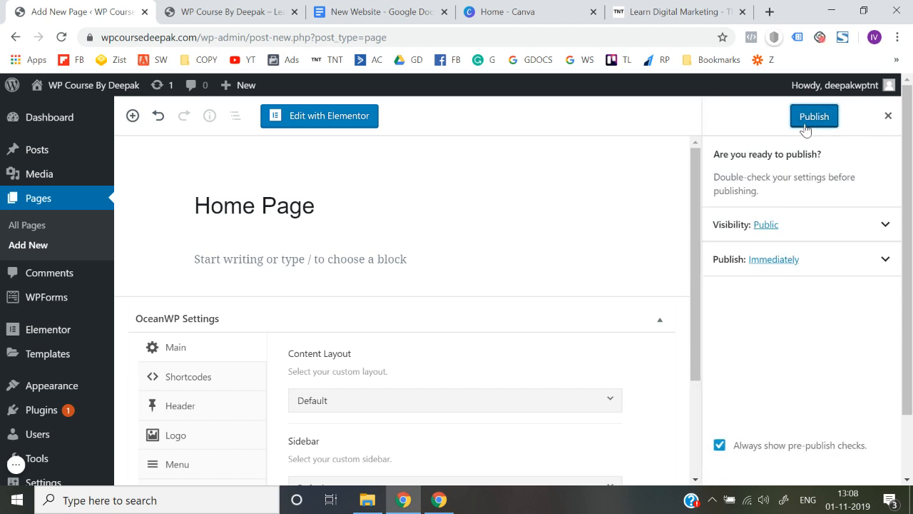
{"action": "left_click", "coordinate": [805, 125]}
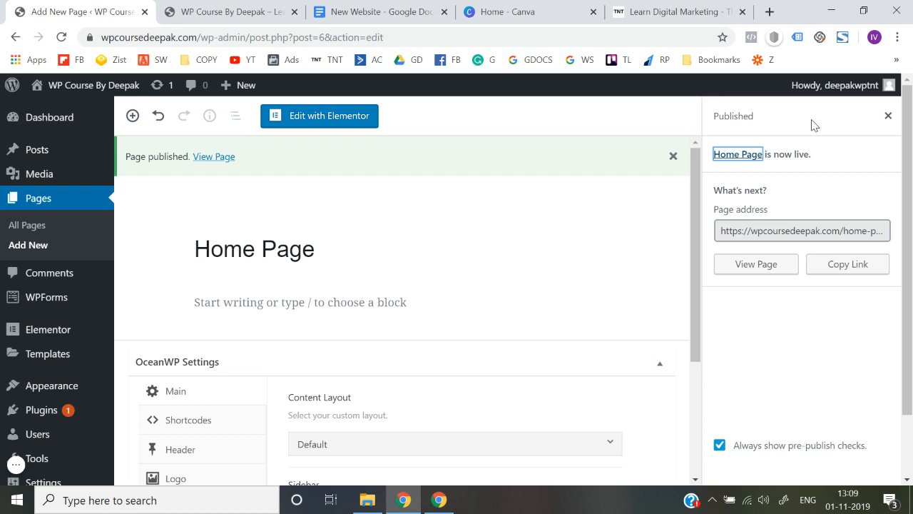
View the newly published Home Page on the live site and look through its layout
{"action": "left_click", "coordinate": [754, 272]}
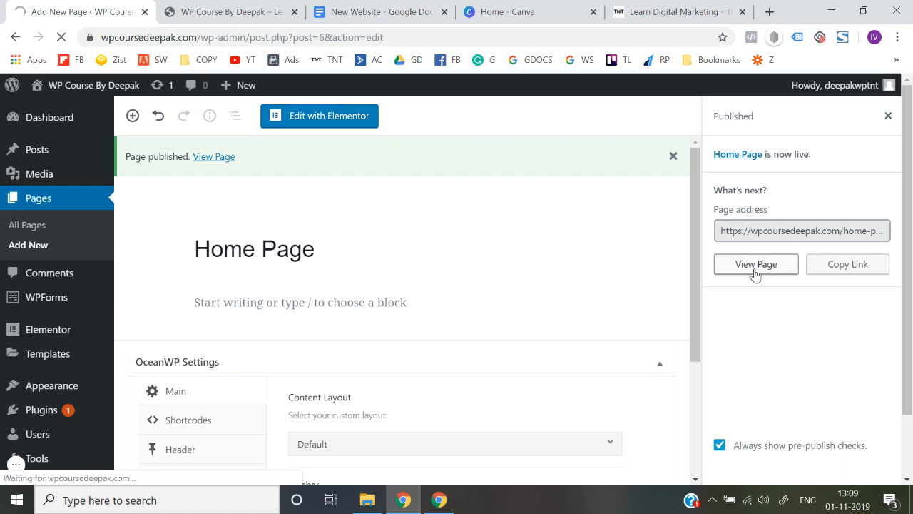
{"action": "scroll", "coordinate": [157, 179], "scroll_direction": "down", "scroll_amount": 5}
{"action": "scroll", "coordinate": [158, 180], "scroll_direction": "up", "scroll_amount": 5}
Go back to the dashboard, list all pages, and view Home Page in a new browser tab
{"action": "mouse_move", "coordinate": [83, 91]}
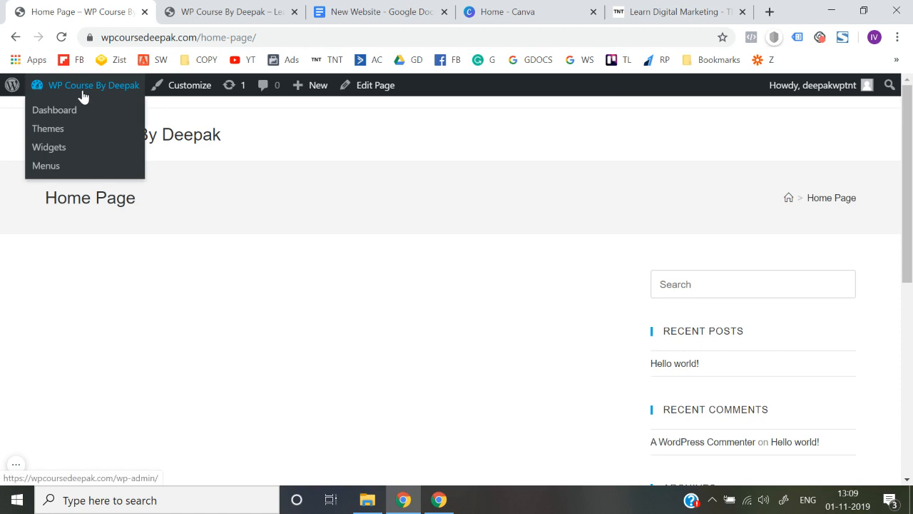
{"action": "left_click", "coordinate": [68, 111]}
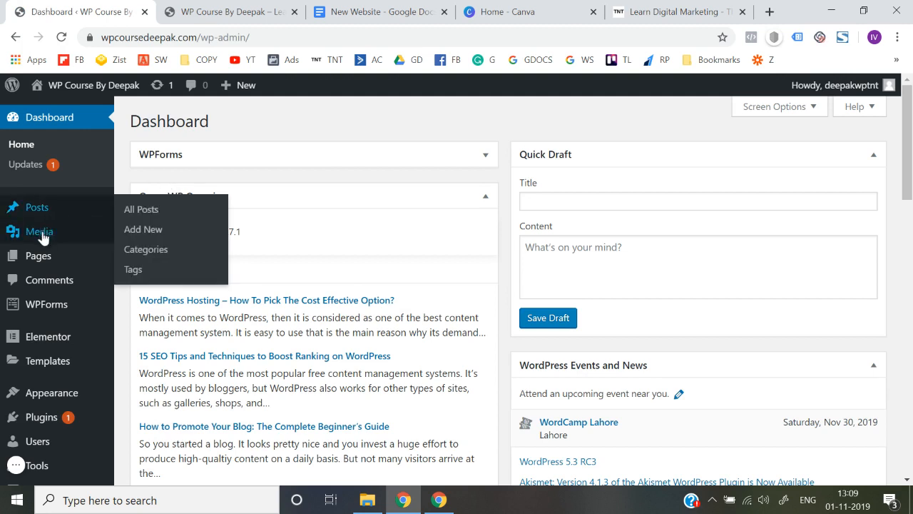
{"action": "mouse_move", "coordinate": [59, 259]}
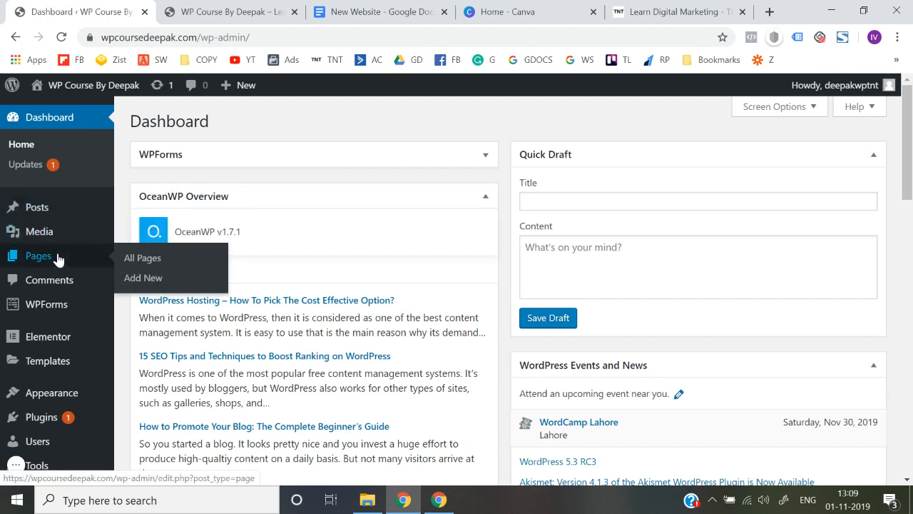
{"action": "left_click", "coordinate": [144, 261]}
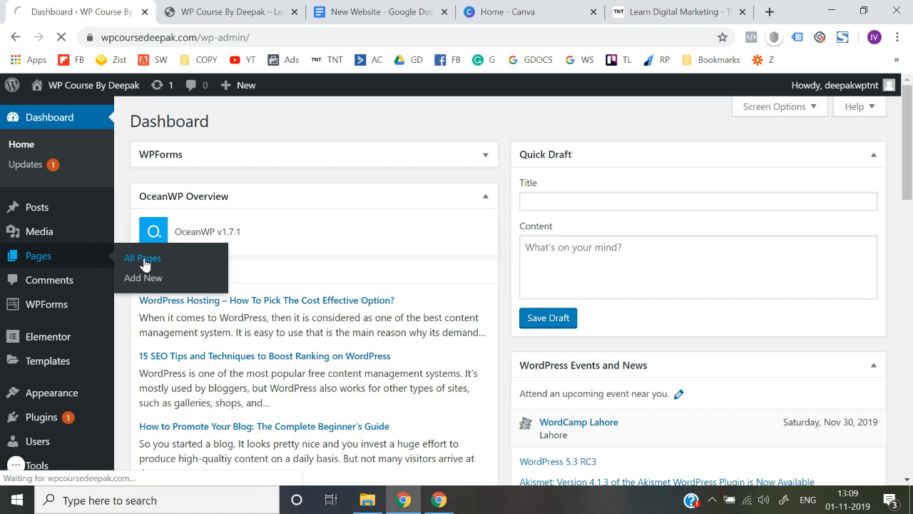
{"action": "mouse_move", "coordinate": [212, 240]}
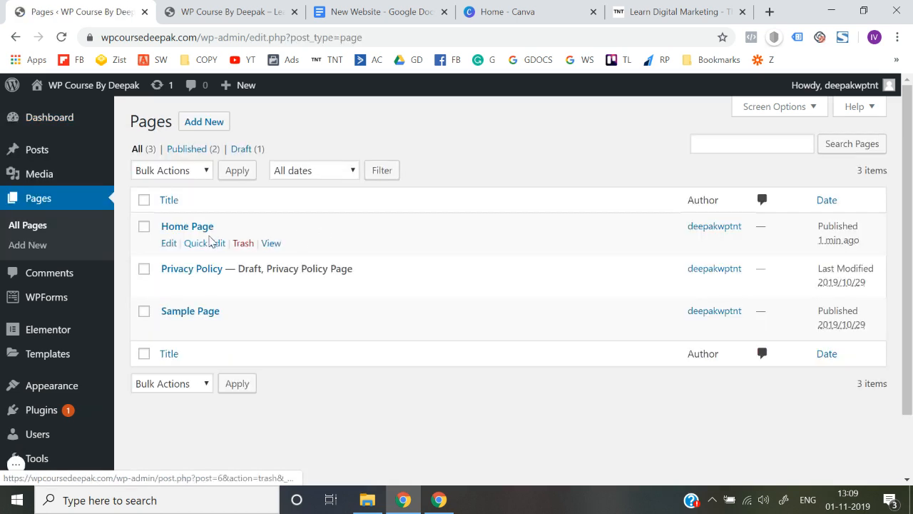
{"action": "right_click", "coordinate": [271, 246]}
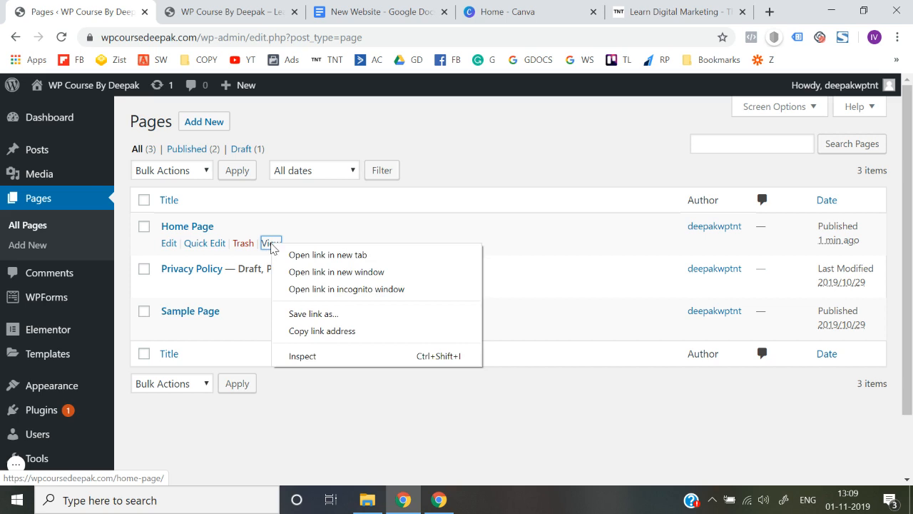
{"action": "left_click", "coordinate": [291, 254]}
{"action": "left_click", "coordinate": [194, 8]}
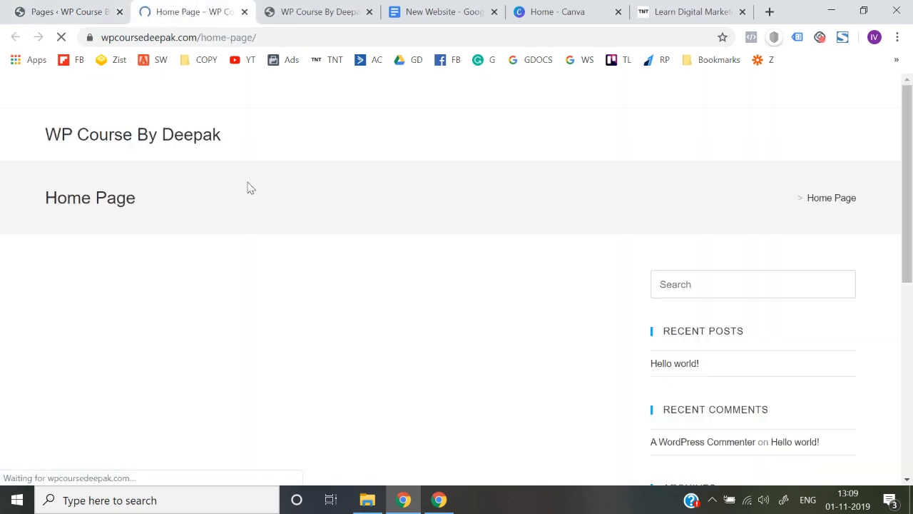
Examine the live Home Page's empty content area and sidebar, checking it against the list of pages
{"action": "scroll", "coordinate": [44, 206], "scroll_direction": "down", "scroll_amount": 5}
{"action": "scroll", "coordinate": [45, 206], "scroll_direction": "up", "scroll_amount": 5}
{"action": "left_click", "coordinate": [60, 8]}
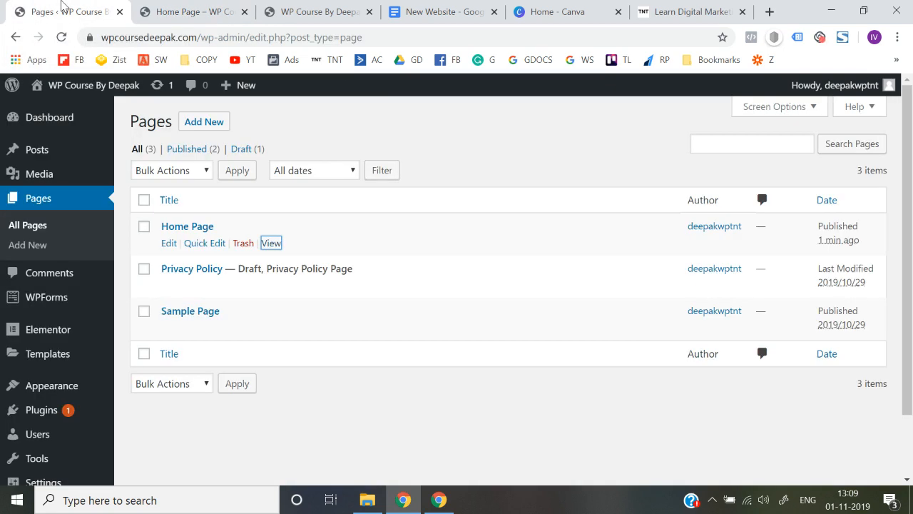
{"action": "left_click", "coordinate": [209, 12]}
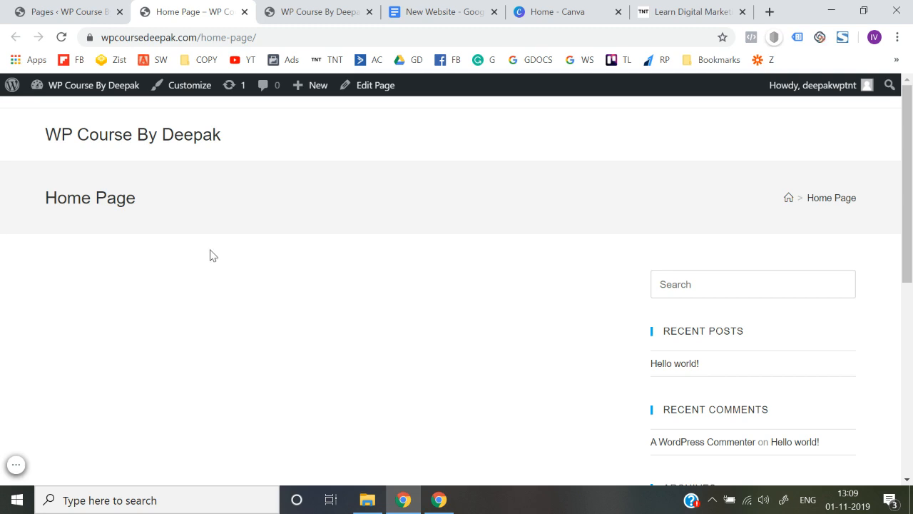
{"action": "scroll", "coordinate": [158, 253], "scroll_direction": "down", "scroll_amount": 6}
{"action": "scroll", "coordinate": [159, 254], "scroll_direction": "up", "scroll_amount": 6}
{"action": "scroll", "coordinate": [159, 253], "scroll_direction": "down", "scroll_amount": 6}
{"action": "scroll", "coordinate": [159, 253], "scroll_direction": "up", "scroll_amount": 6}
Reload the course site's root address and check which content its front page shows
{"action": "left_click", "coordinate": [316, 9]}
{"action": "left_click", "coordinate": [287, 33]}
{"action": "key", "text": "Return"}
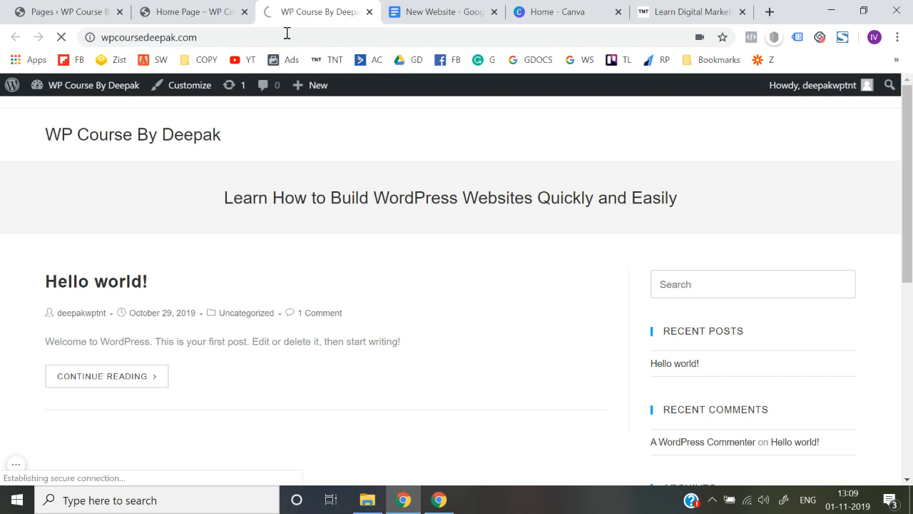
{"action": "scroll", "coordinate": [368, 294], "scroll_direction": "down", "scroll_amount": 5}
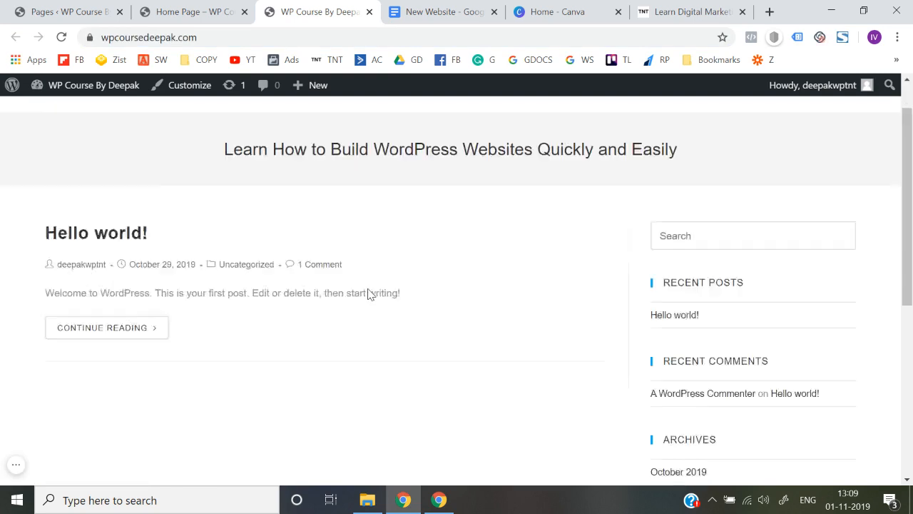
{"action": "scroll", "coordinate": [369, 294], "scroll_direction": "up", "scroll_amount": 5}
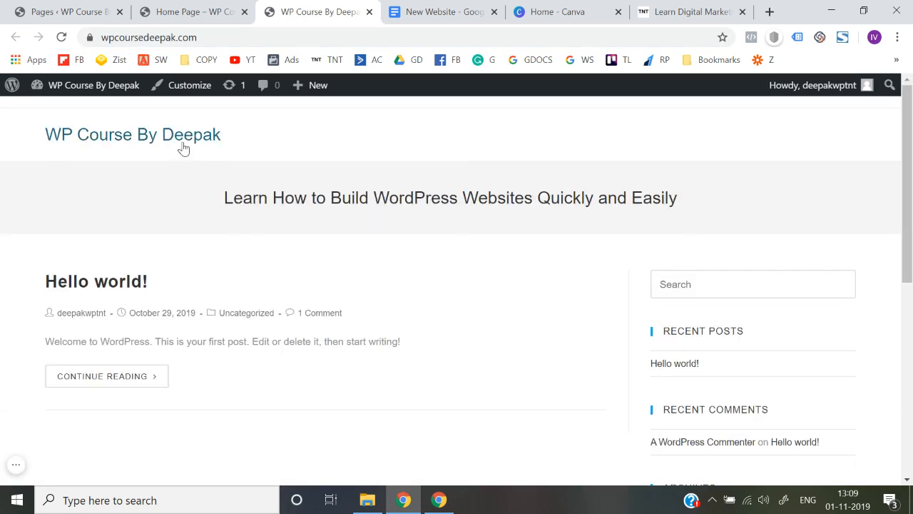
Compare the content shown at the site's root address with the separately published Home Page
{"action": "left_click", "coordinate": [207, 7]}
{"action": "scroll", "coordinate": [204, 336], "scroll_direction": "down", "scroll_amount": 5}
{"action": "scroll", "coordinate": [204, 336], "scroll_direction": "up", "scroll_amount": 5}
{"action": "left_click", "coordinate": [305, 7]}
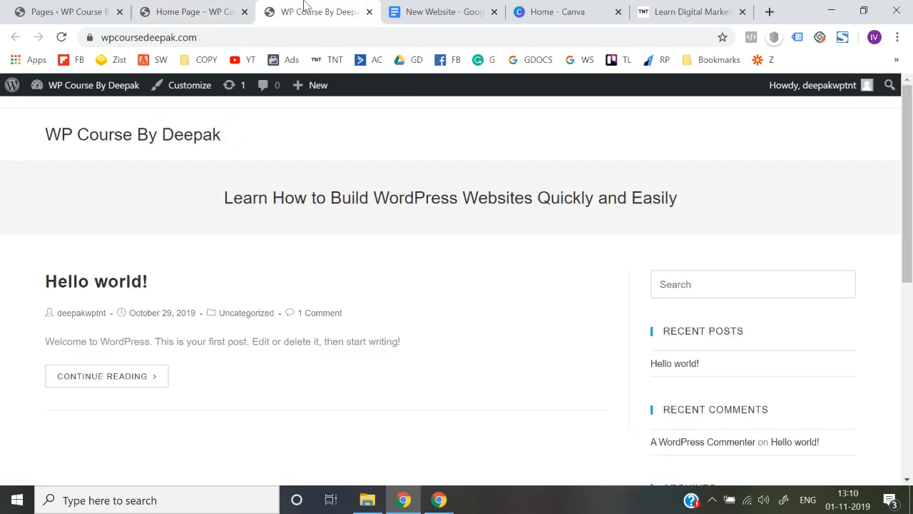
{"action": "left_click", "coordinate": [164, 9]}
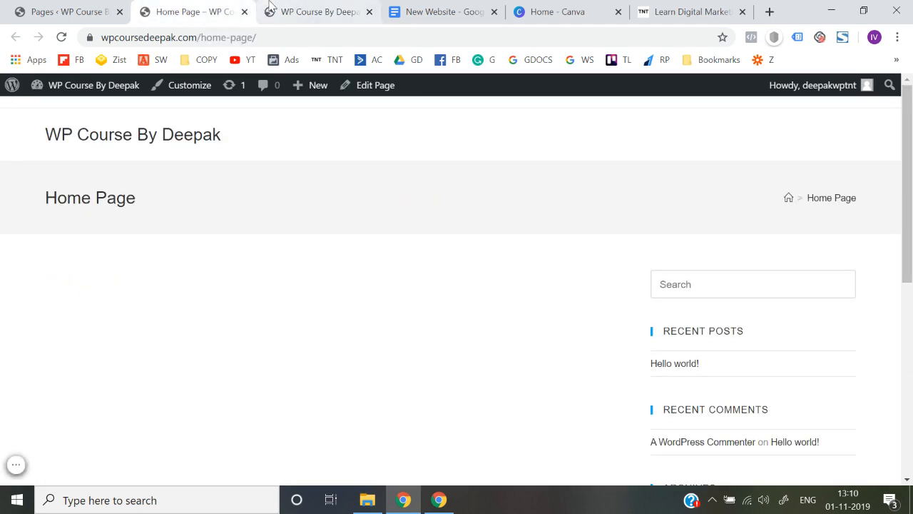
{"action": "left_click", "coordinate": [341, 8]}
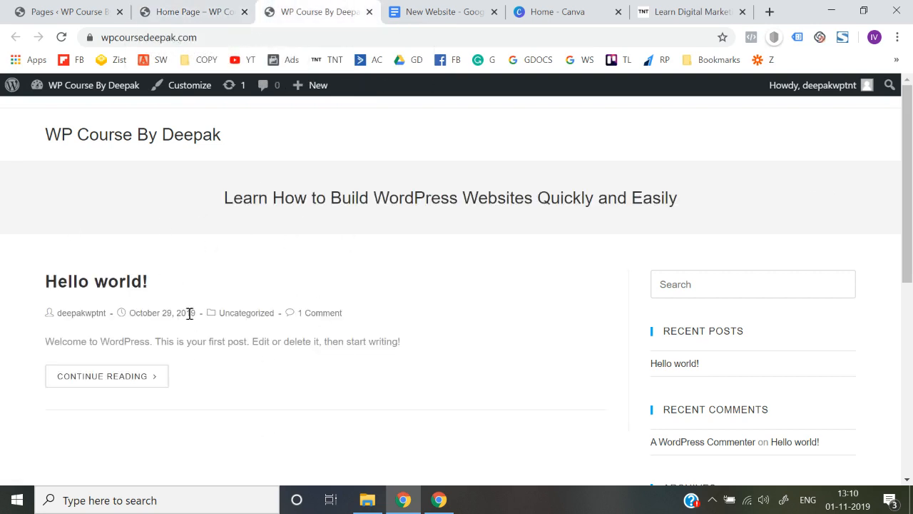
{"action": "left_click", "coordinate": [173, 6]}
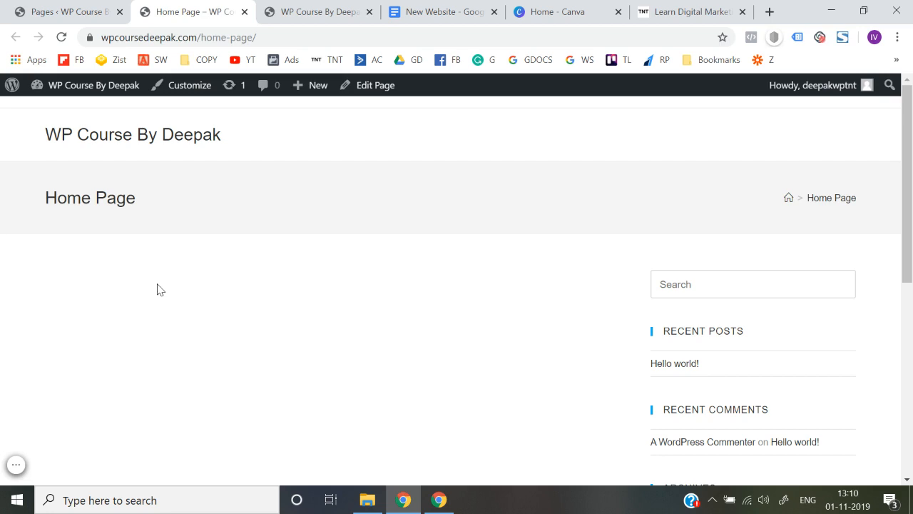
Open the site Customizer from the live Home Page and go to its Homepage Settings
{"action": "left_click", "coordinate": [199, 86]}
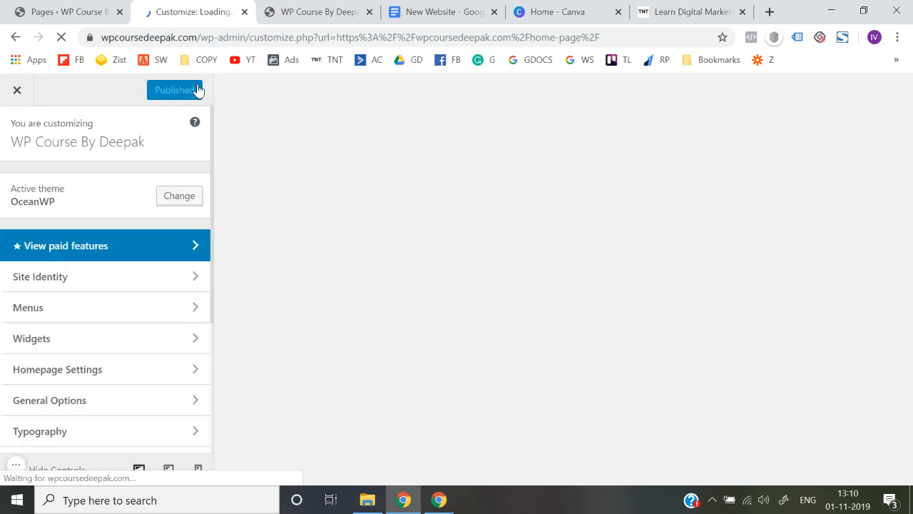
{"action": "scroll", "coordinate": [153, 299], "scroll_direction": "down", "scroll_amount": 1}
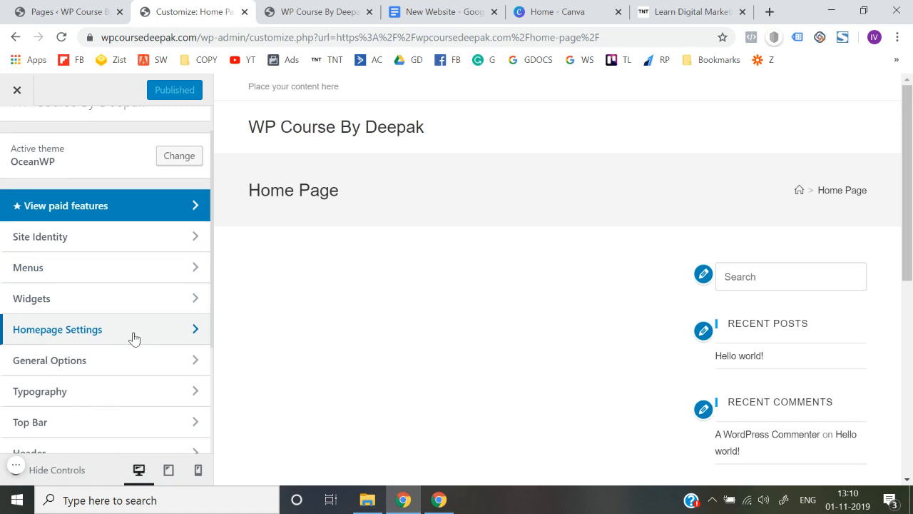
{"action": "scroll", "coordinate": [102, 343], "scroll_direction": "up", "scroll_amount": 1}
{"action": "scroll", "coordinate": [104, 344], "scroll_direction": "down", "scroll_amount": 2}
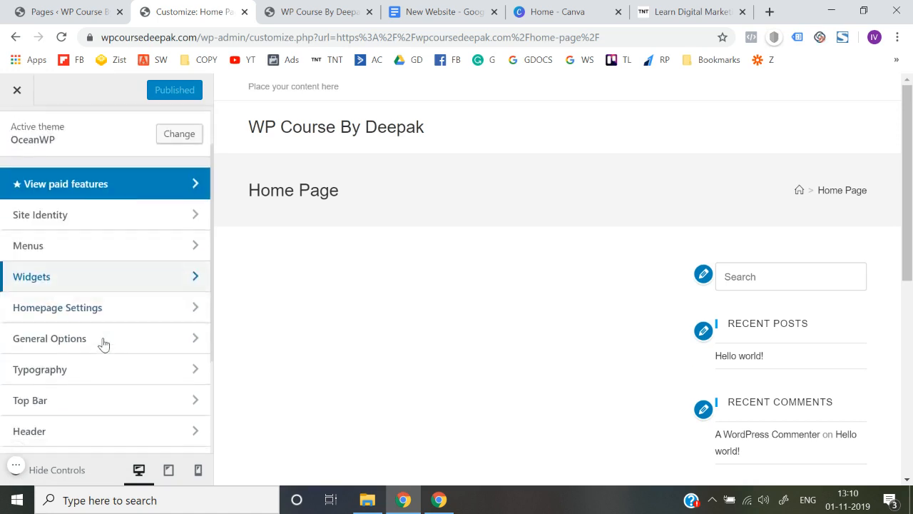
{"action": "left_click", "coordinate": [121, 317]}
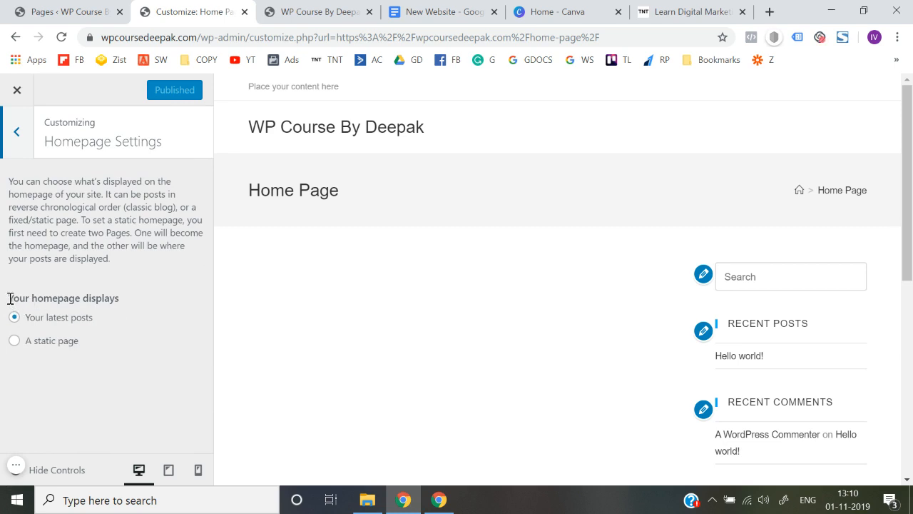
{"action": "left_click_drag", "start_coordinate": [8, 298], "coordinate": [130, 302]}
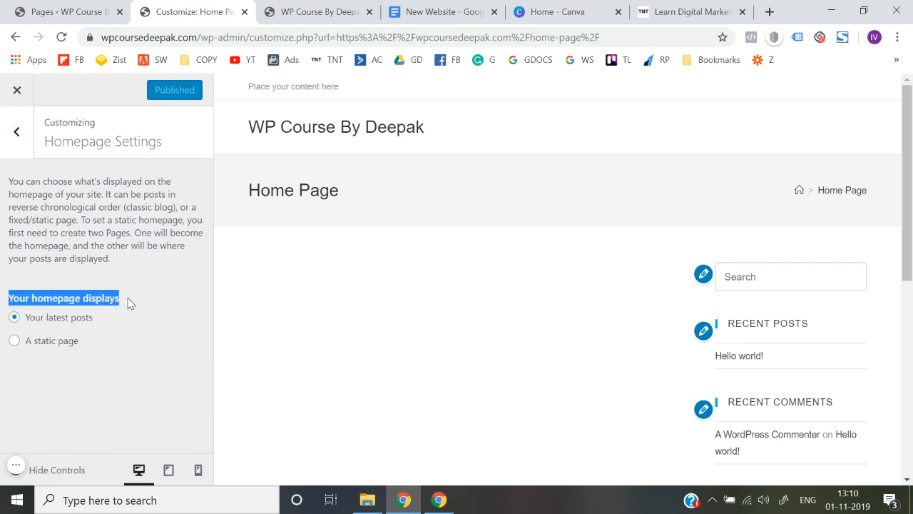
{"action": "left_click", "coordinate": [1, 404]}
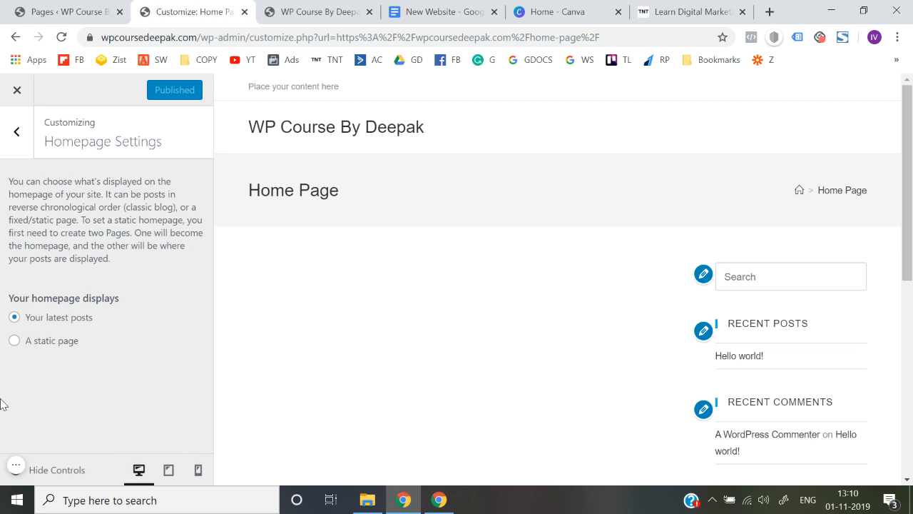
Make the homepage display a static page, choose Home Page as the homepage, and publish the change
{"action": "left_click", "coordinate": [15, 340]}
{"action": "scroll", "coordinate": [11, 357], "scroll_direction": "down", "scroll_amount": 1}
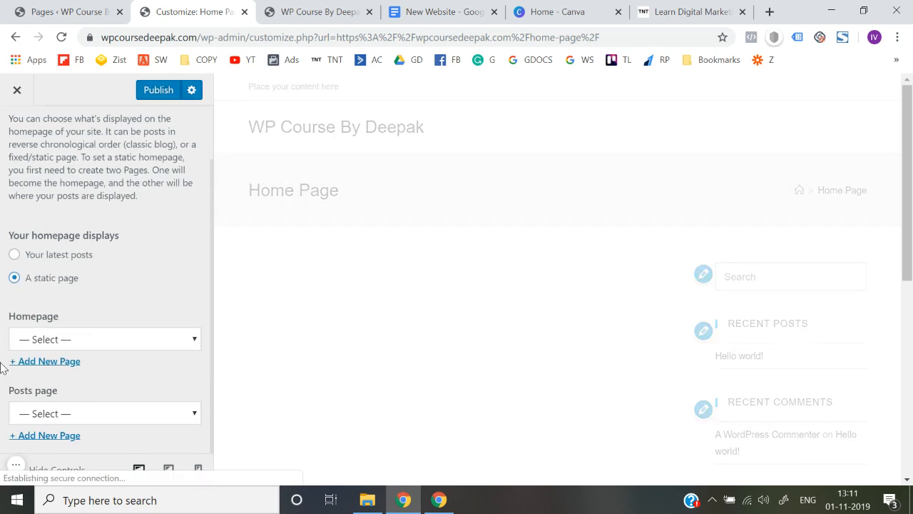
{"action": "left_click", "coordinate": [83, 341]}
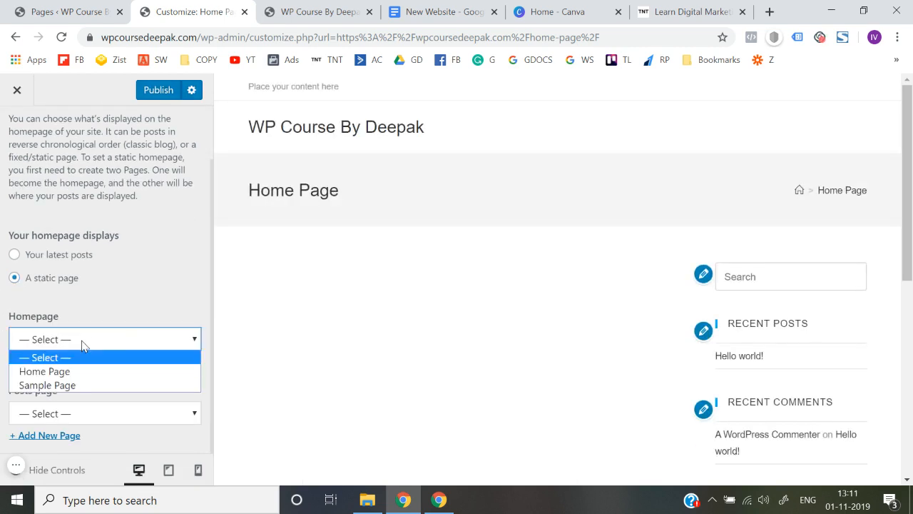
{"action": "left_click", "coordinate": [60, 374]}
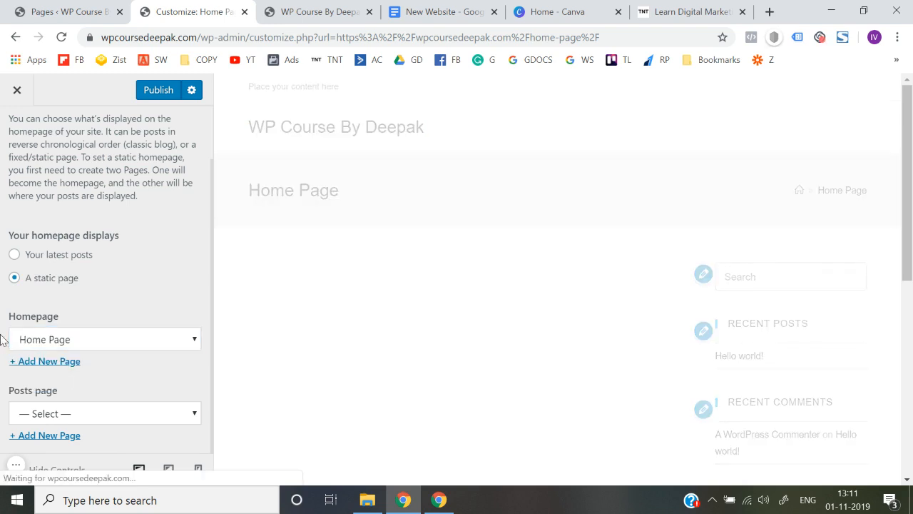
{"action": "left_click", "coordinate": [162, 93]}
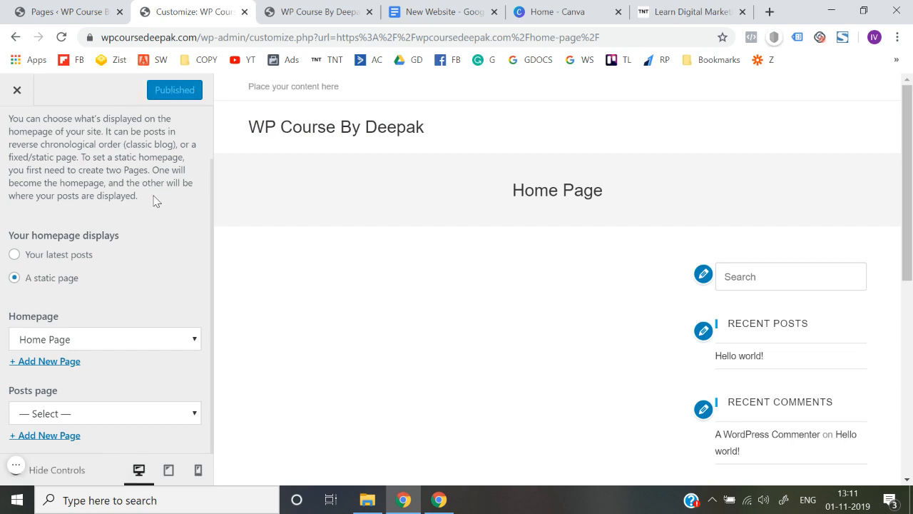
Close the Customizer and load the site's root address, wpcoursedeepak.com
{"action": "scroll", "coordinate": [154, 202], "scroll_direction": "up", "scroll_amount": 1}
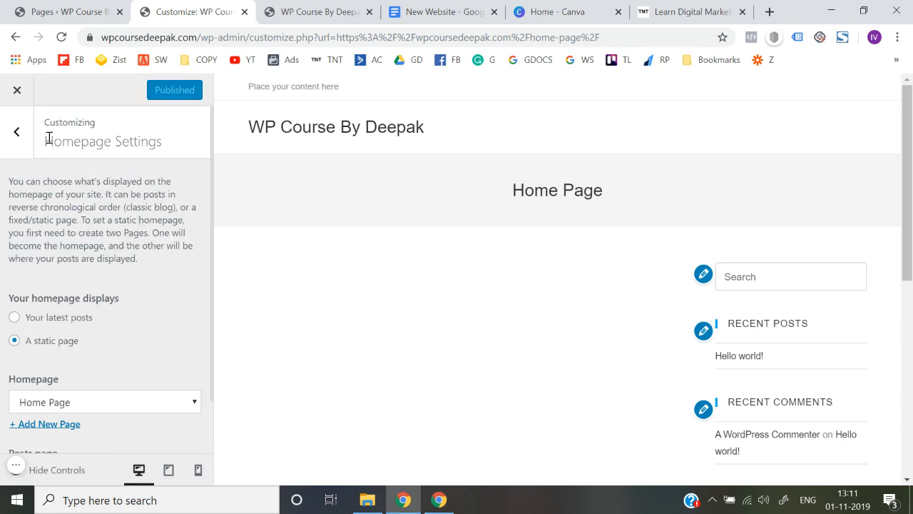
{"action": "right_click", "coordinate": [20, 91]}
{"action": "key", "text": "Escape"}
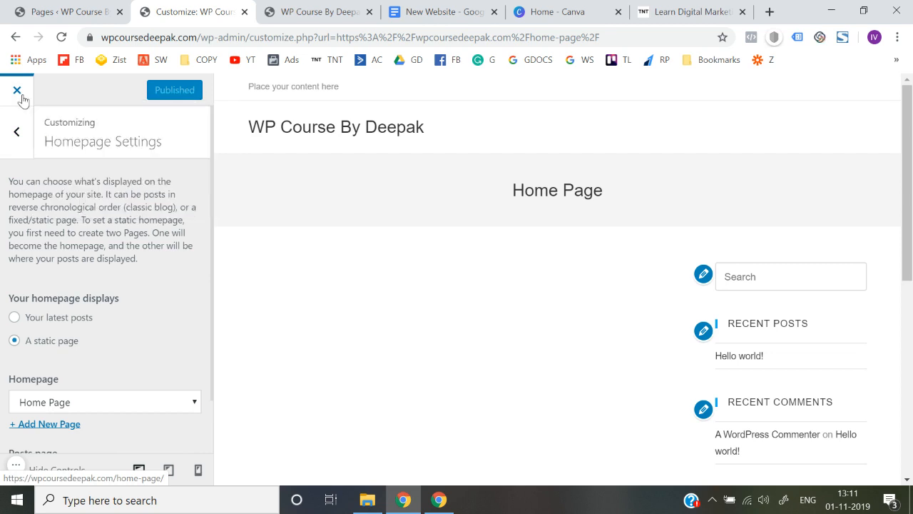
{"action": "left_click", "coordinate": [20, 93]}
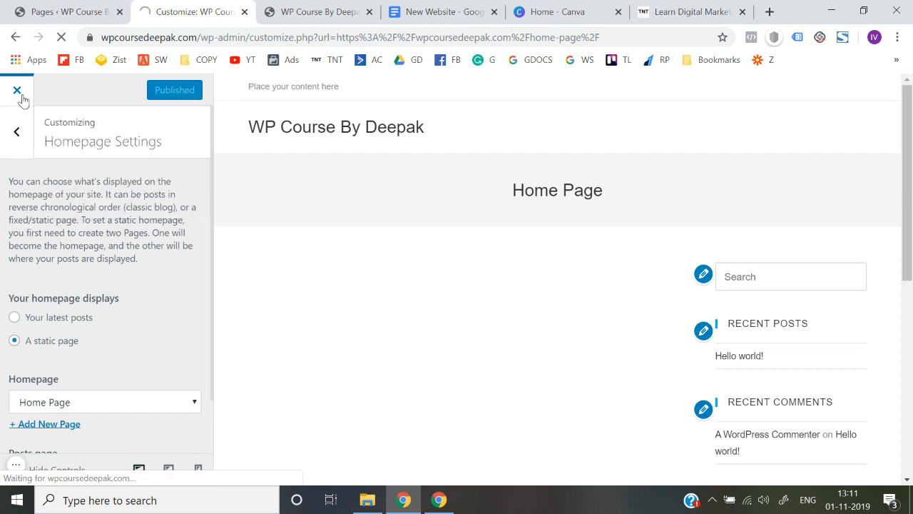
{"action": "left_click", "coordinate": [238, 43]}
{"action": "key", "text": "Return"}
{"action": "left_click", "coordinate": [242, 40]}
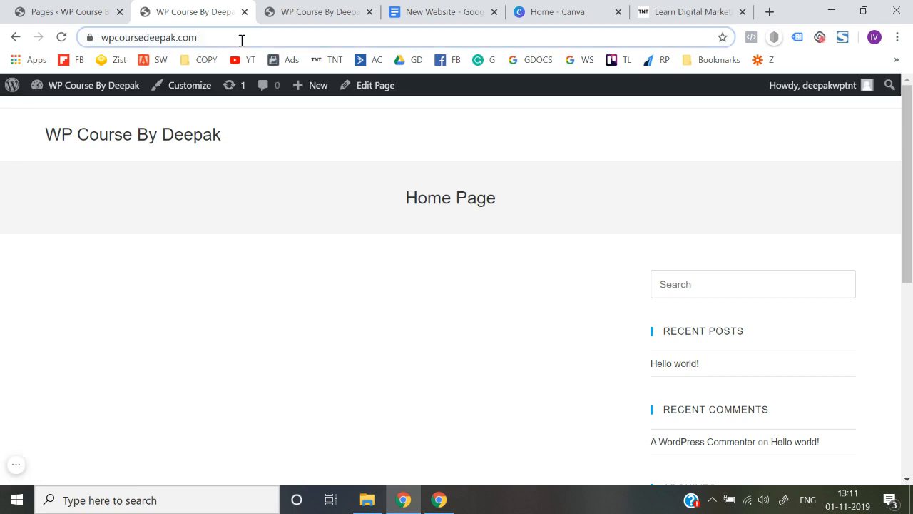
{"action": "key", "text": "Return"}
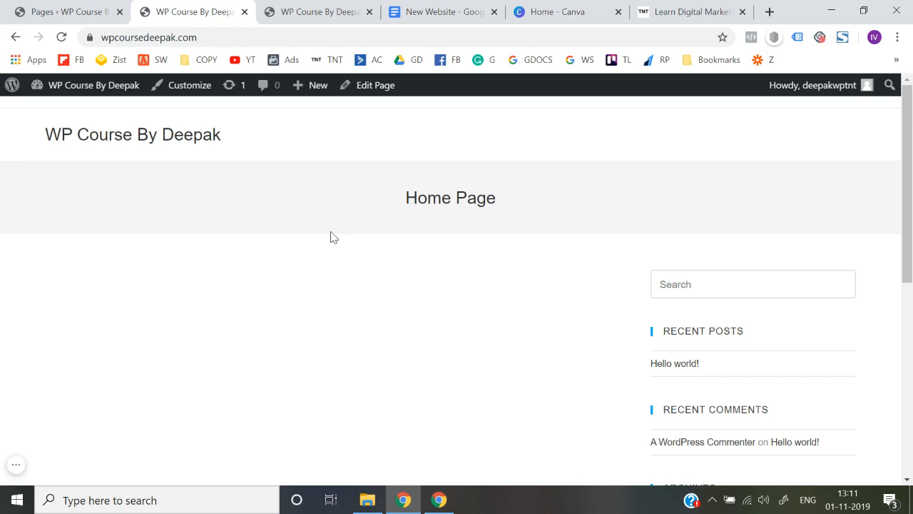
Look through the whole front page at the root address, including its content area and sidebar
{"action": "scroll", "coordinate": [330, 237], "scroll_direction": "down", "scroll_amount": 5}
{"action": "scroll", "coordinate": [332, 236], "scroll_direction": "up", "scroll_amount": 5}
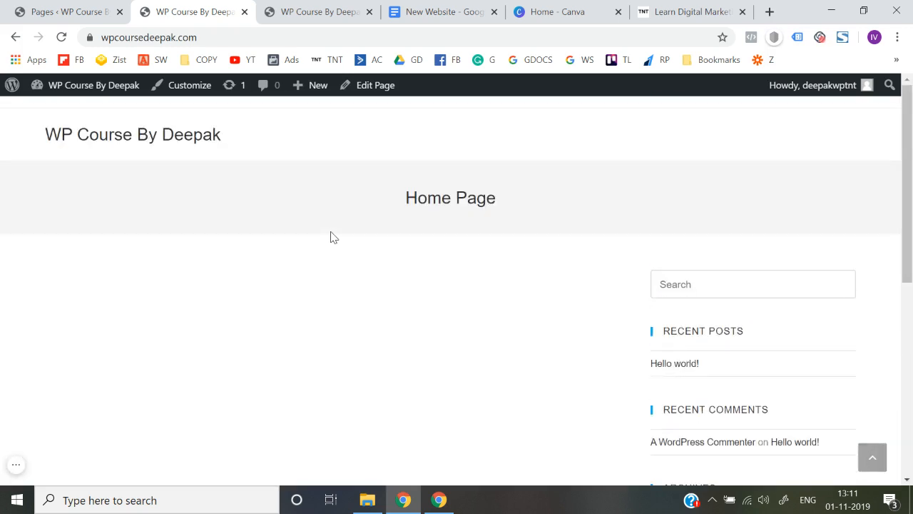
{"action": "scroll", "coordinate": [297, 361], "scroll_direction": "down", "scroll_amount": 5}
{"action": "scroll", "coordinate": [297, 361], "scroll_direction": "up", "scroll_amount": 5}
{"action": "scroll", "coordinate": [298, 361], "scroll_direction": "down", "scroll_amount": 5}
{"action": "scroll", "coordinate": [297, 361], "scroll_direction": "up", "scroll_amount": 5}
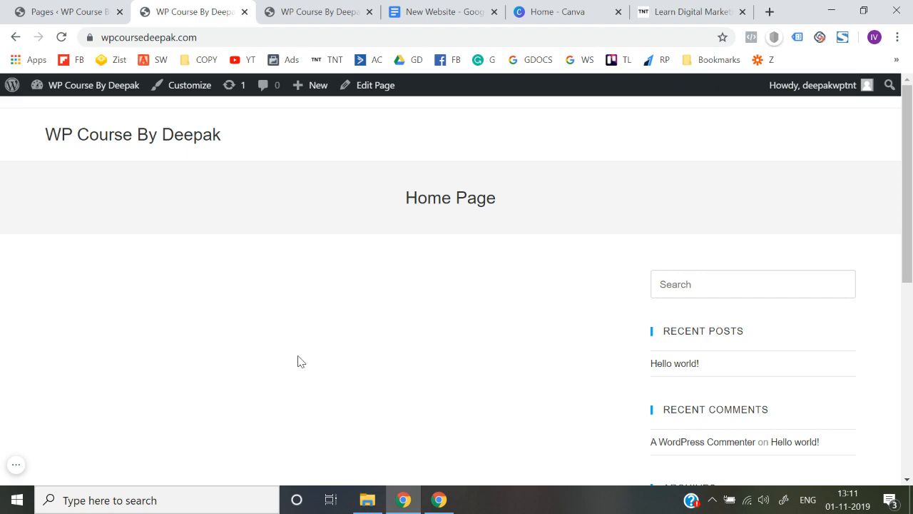
Switch to the New Website document in Google Docs and read through the prepared website copy
{"action": "left_click", "coordinate": [432, 12]}
{"action": "scroll", "coordinate": [412, 329], "scroll_direction": "down", "scroll_amount": 3}
{"action": "scroll", "coordinate": [412, 329], "scroll_direction": "down", "scroll_amount": 3}
{"action": "scroll", "coordinate": [412, 329], "scroll_direction": "up", "scroll_amount": 6}
{"action": "scroll", "coordinate": [411, 329], "scroll_direction": "down", "scroll_amount": 6}
{"action": "scroll", "coordinate": [412, 329], "scroll_direction": "up", "scroll_amount": 6}
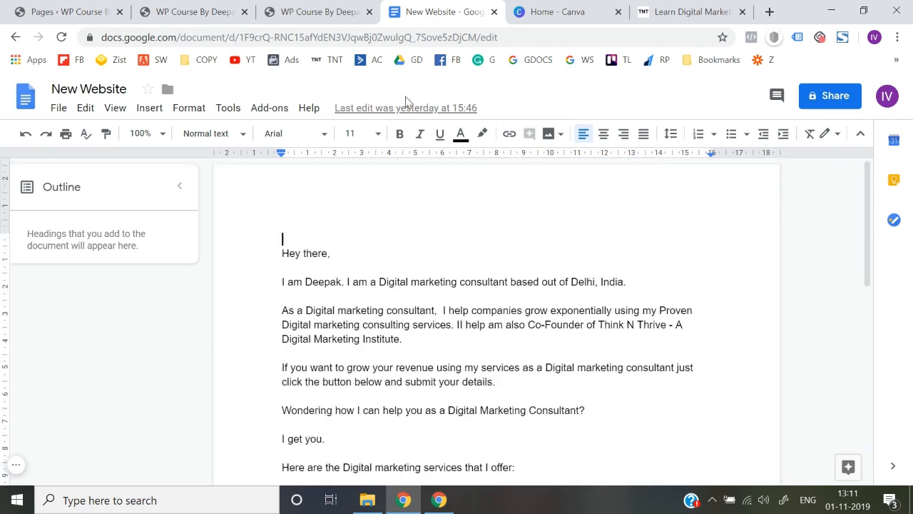
{"action": "scroll", "coordinate": [451, 309], "scroll_direction": "down", "scroll_amount": 6}
{"action": "scroll", "coordinate": [452, 309], "scroll_direction": "up", "scroll_amount": 6}
{"action": "scroll", "coordinate": [452, 309], "scroll_direction": "down", "scroll_amount": 1}
{"action": "scroll", "coordinate": [326, 256], "scroll_direction": "up", "scroll_amount": 1}
Return to the WordPress dashboard, refresh the list of all pages, and open Home Page for editing with Elementor
{"action": "left_click", "coordinate": [314, 11]}
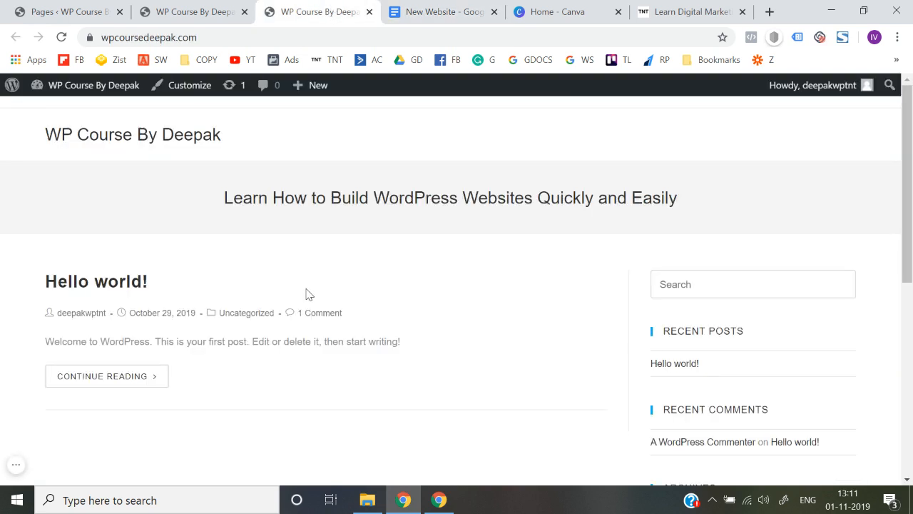
{"action": "left_click", "coordinate": [238, 5]}
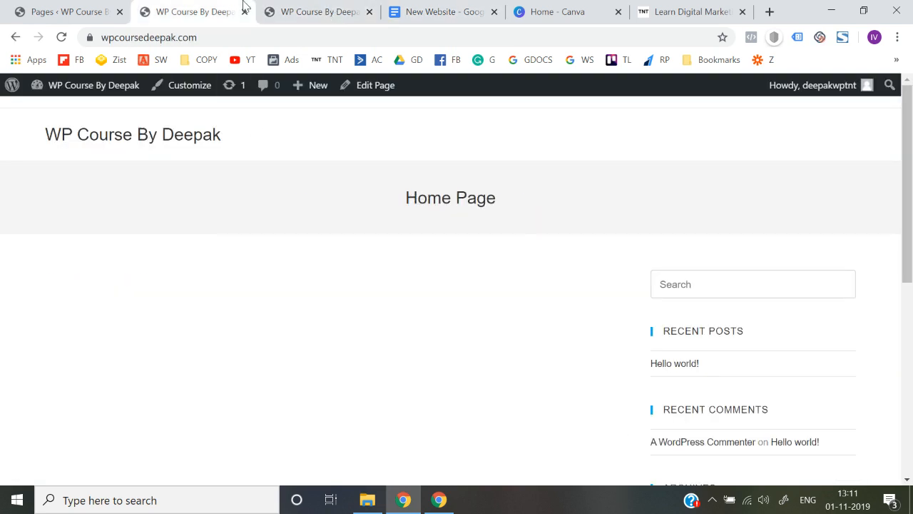
{"action": "left_click", "coordinate": [70, 12]}
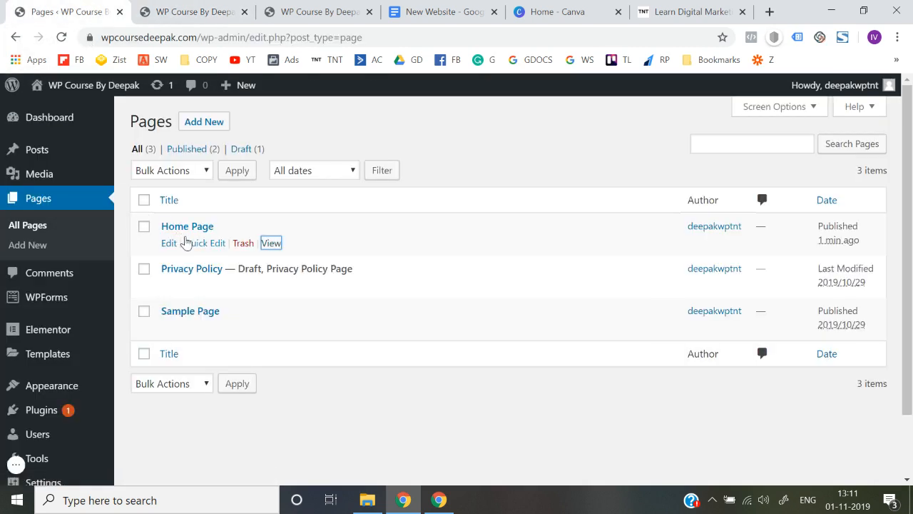
{"action": "left_click", "coordinate": [34, 226]}
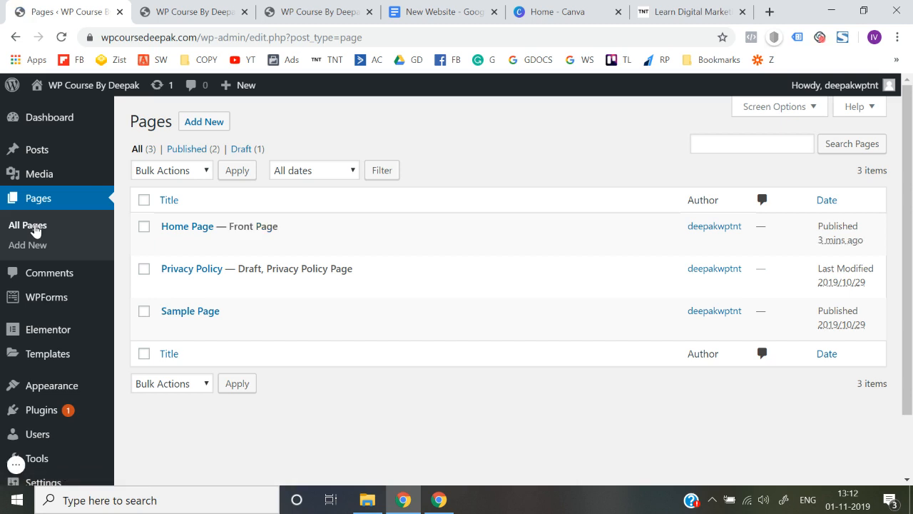
{"action": "left_click", "coordinate": [168, 244]}
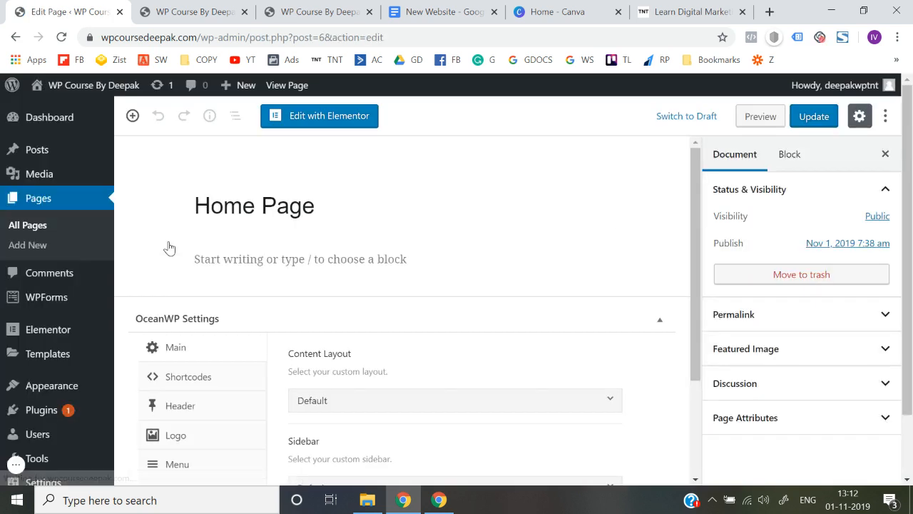
{"action": "left_click", "coordinate": [330, 120]}
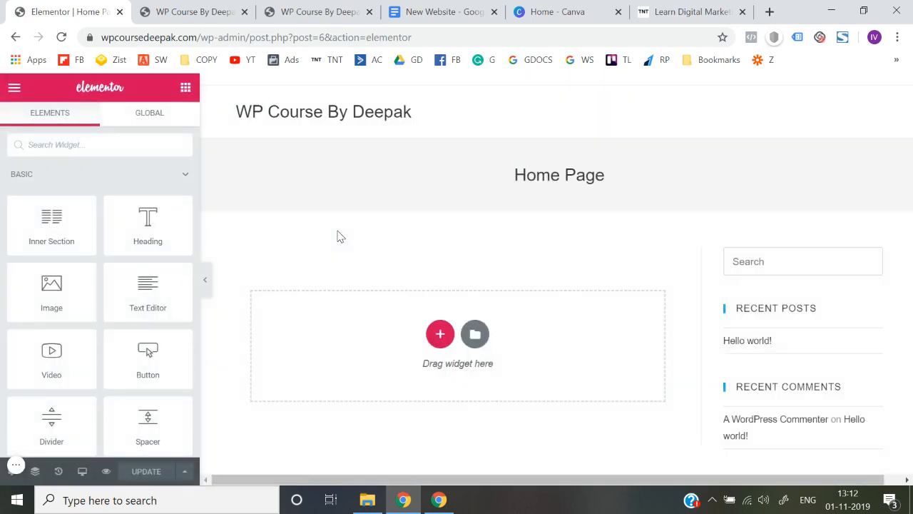
Examine the Home Page layout in Elementor, including the page title band, empty content area, sidebar widgets and footer
{"action": "scroll", "coordinate": [340, 236], "scroll_direction": "down", "scroll_amount": 6}
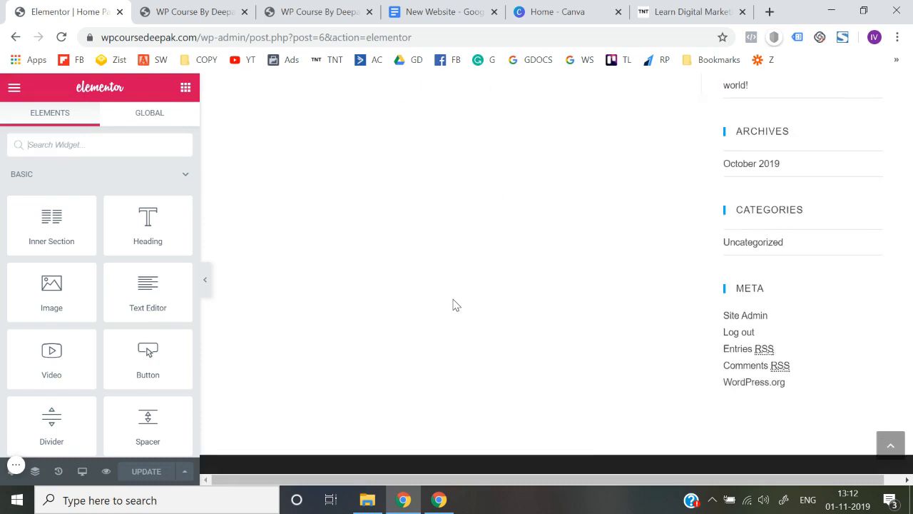
{"action": "scroll", "coordinate": [485, 289], "scroll_direction": "up", "scroll_amount": 6}
{"action": "scroll", "coordinate": [810, 302], "scroll_direction": "down", "scroll_amount": 6}
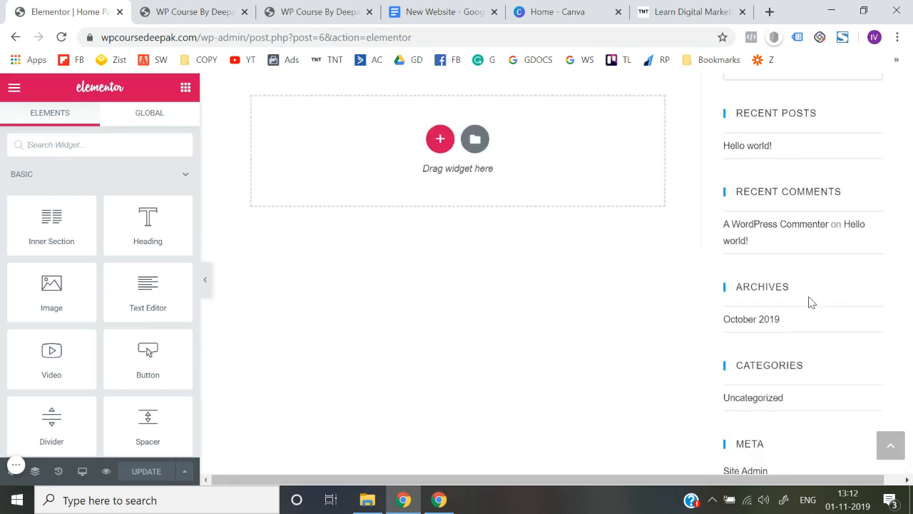
{"action": "scroll", "coordinate": [797, 190], "scroll_direction": "up", "scroll_amount": 6}
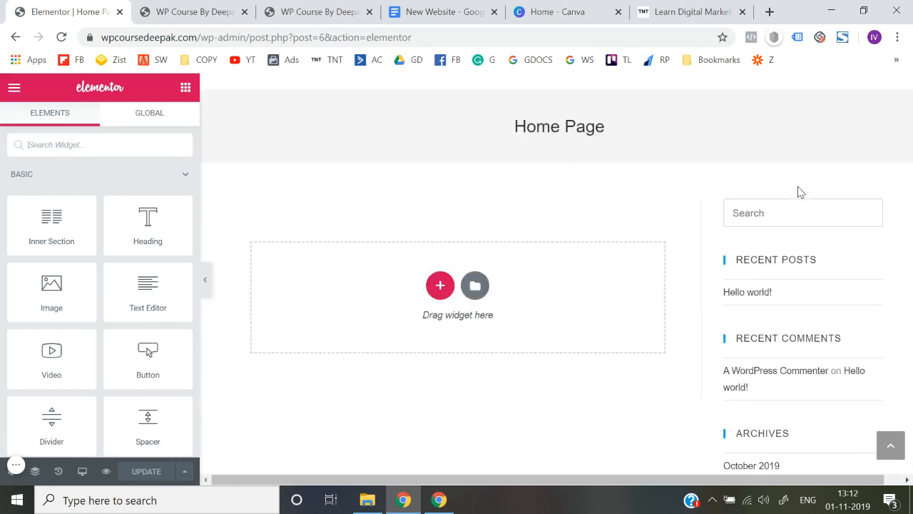
{"action": "scroll", "coordinate": [755, 270], "scroll_direction": "down", "scroll_amount": 6}
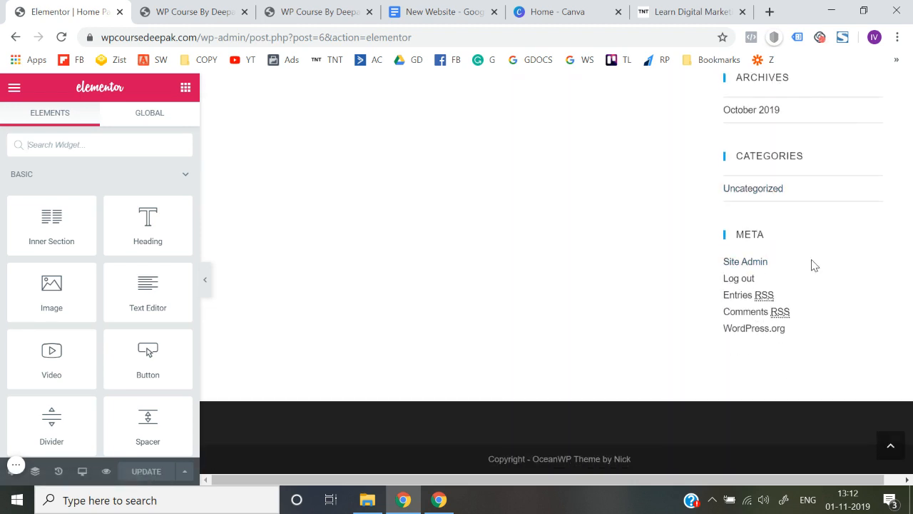
{"action": "scroll", "coordinate": [814, 265], "scroll_direction": "up", "scroll_amount": 6}
{"action": "scroll", "coordinate": [814, 345], "scroll_direction": "down", "scroll_amount": 6}
{"action": "scroll", "coordinate": [814, 345], "scroll_direction": "up", "scroll_amount": 6}
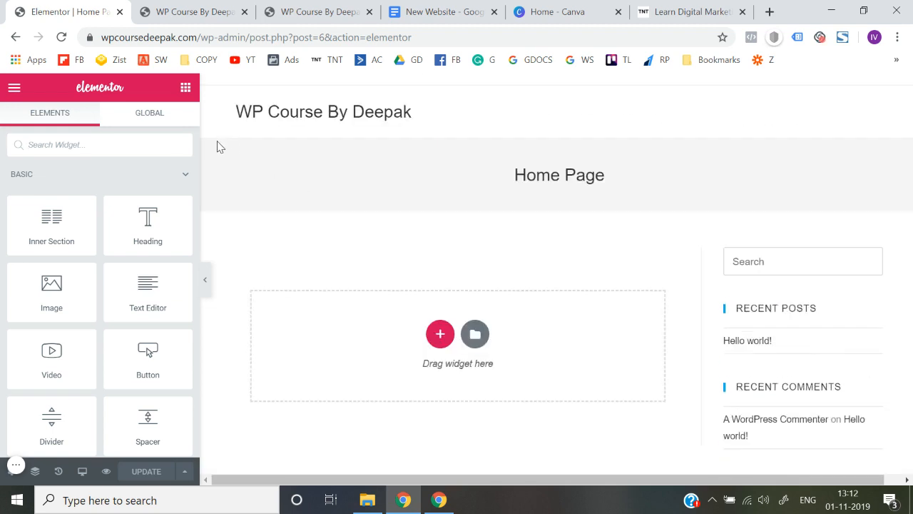
{"action": "left_click_drag", "start_coordinate": [447, 177], "coordinate": [648, 184]}
{"action": "left_click", "coordinate": [648, 185]}
{"action": "scroll", "coordinate": [648, 190], "scroll_direction": "down", "scroll_amount": 3}
{"action": "scroll", "coordinate": [648, 190], "scroll_direction": "up", "scroll_amount": 3}
Exit Elementor to the WordPress editor for Home Page and go to the Main section of its OceanWP Settings
{"action": "left_click", "coordinate": [14, 88]}
{"action": "scroll", "coordinate": [42, 328], "scroll_direction": "down", "scroll_amount": 1}
{"action": "left_click", "coordinate": [73, 409]}
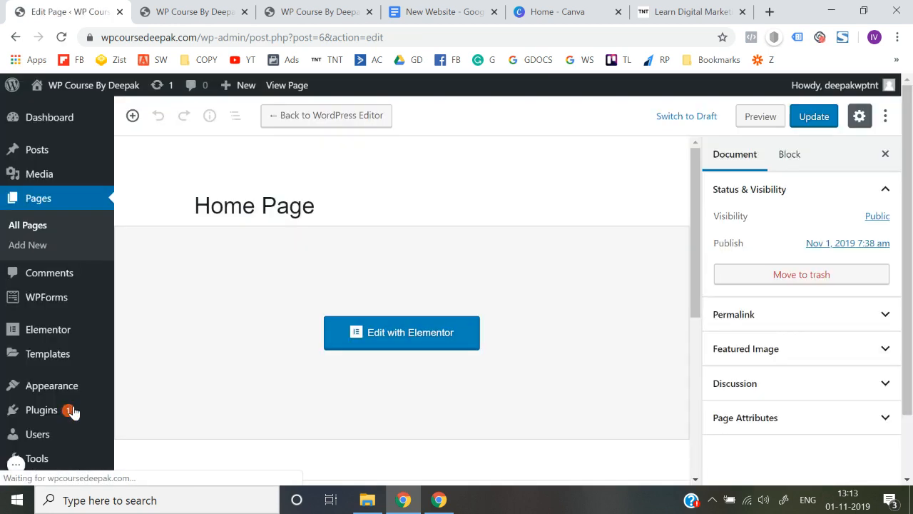
{"action": "scroll", "coordinate": [247, 342], "scroll_direction": "down", "scroll_amount": 4}
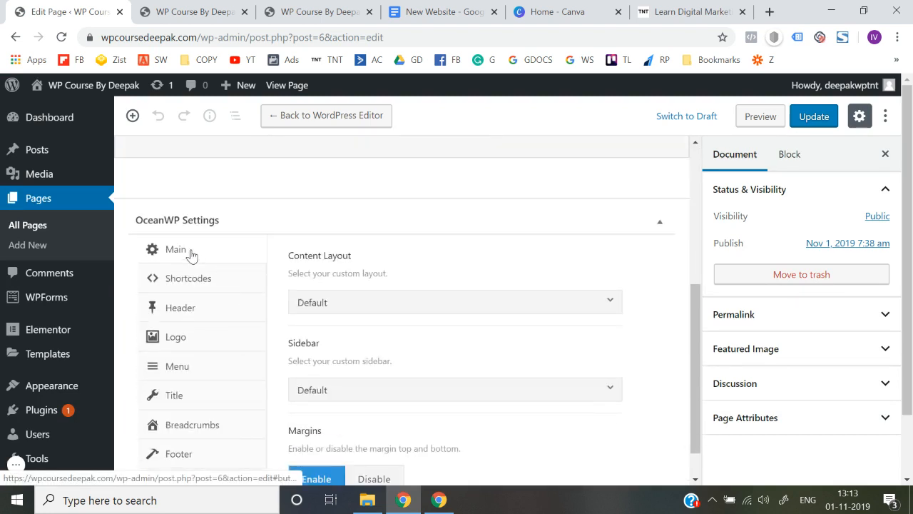
Set Home Page's OceanWP content layout to 100% Full Width and disable the display of its page title
{"action": "left_click", "coordinate": [334, 305]}
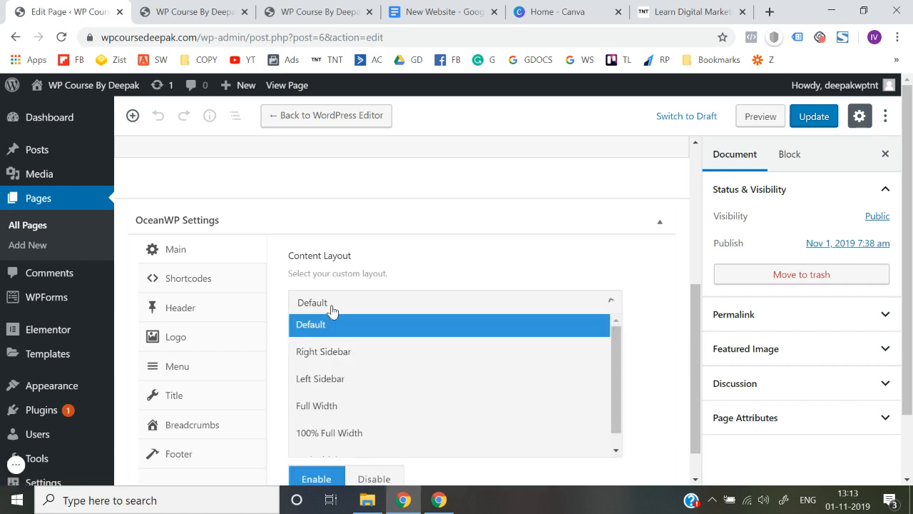
{"action": "left_click", "coordinate": [352, 433]}
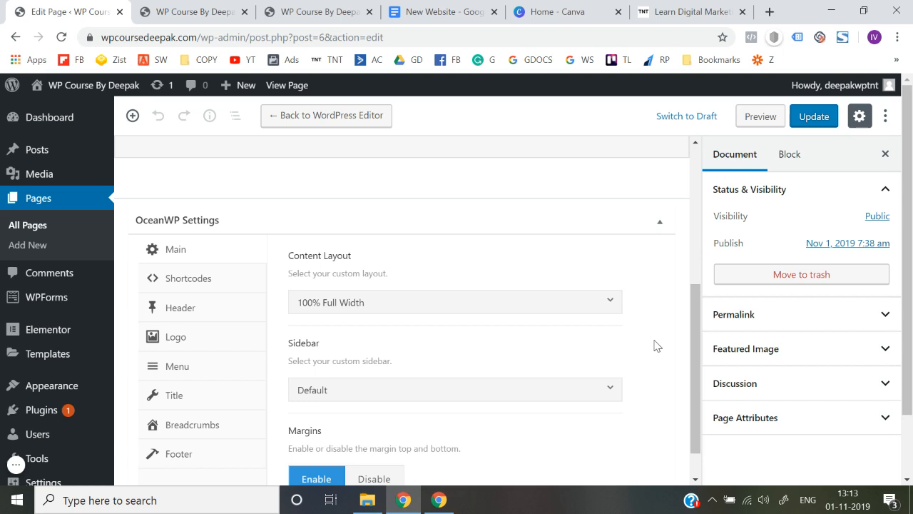
{"action": "scroll", "coordinate": [194, 357], "scroll_direction": "down", "scroll_amount": 1}
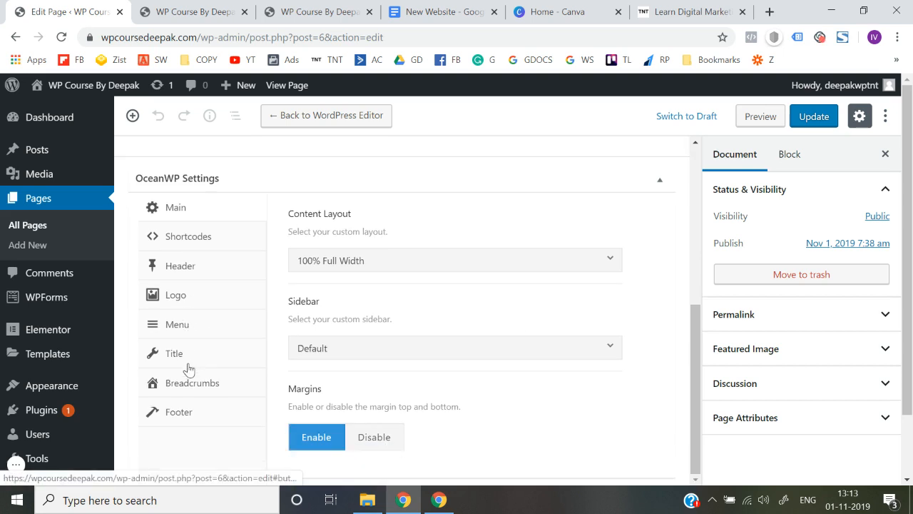
{"action": "left_click", "coordinate": [188, 360]}
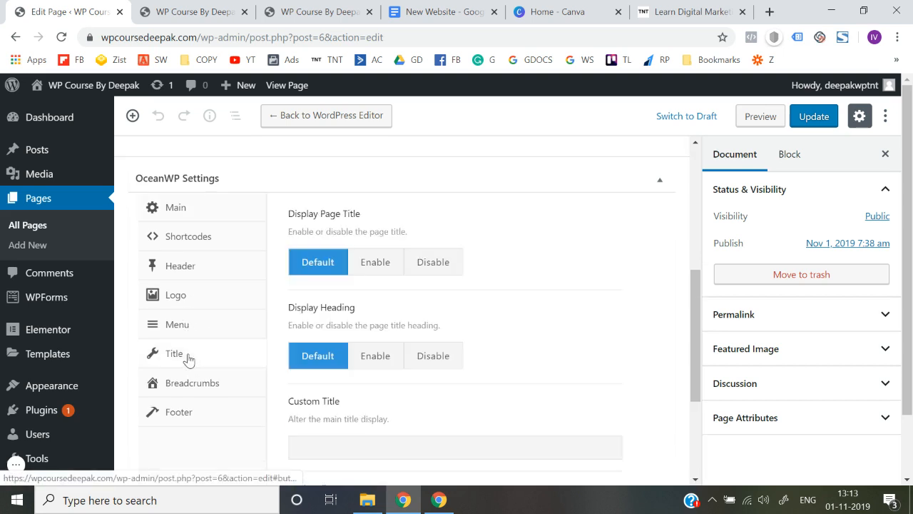
{"action": "left_click", "coordinate": [433, 262]}
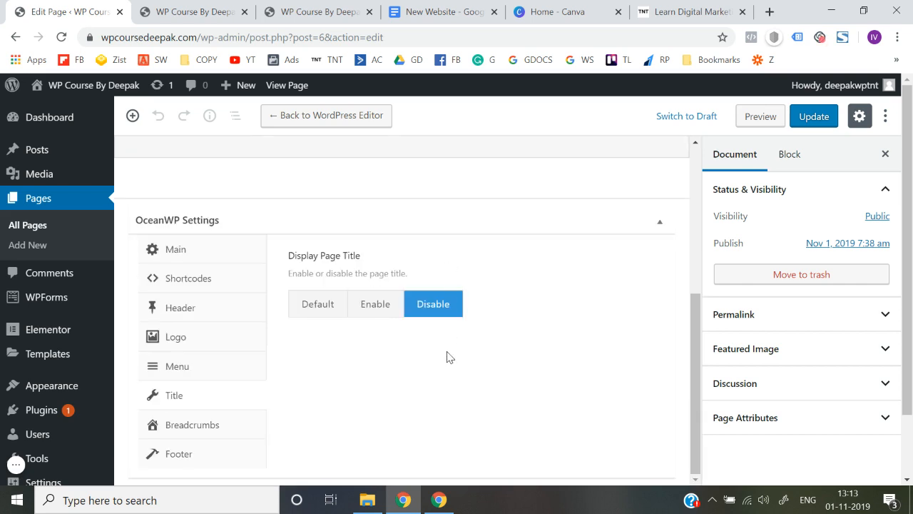
Disable the breadcrumbs and the footer widgets area in Home Page's OceanWP Settings
{"action": "left_click", "coordinate": [186, 434]}
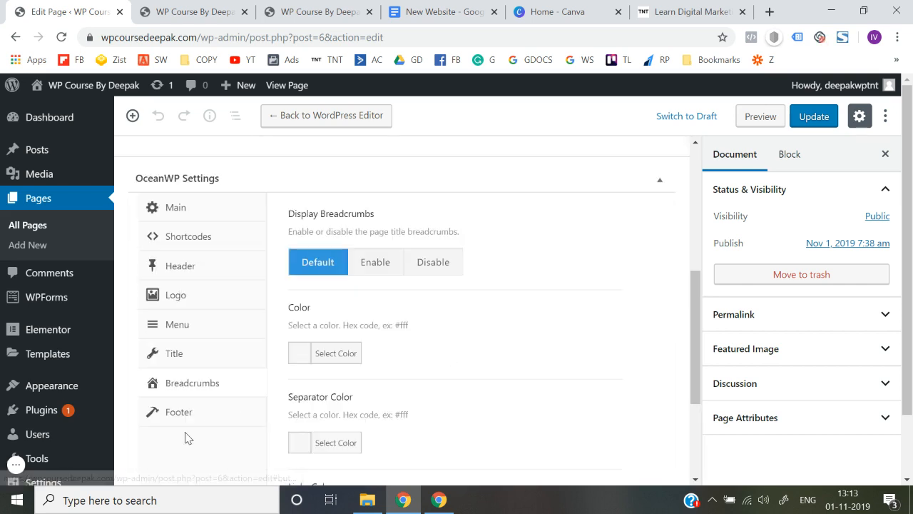
{"action": "left_click", "coordinate": [433, 262]}
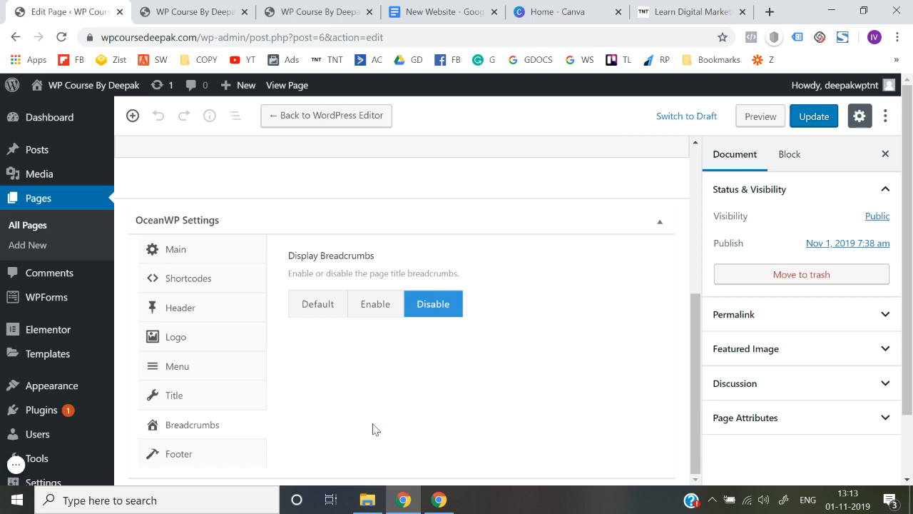
{"action": "left_click", "coordinate": [215, 465]}
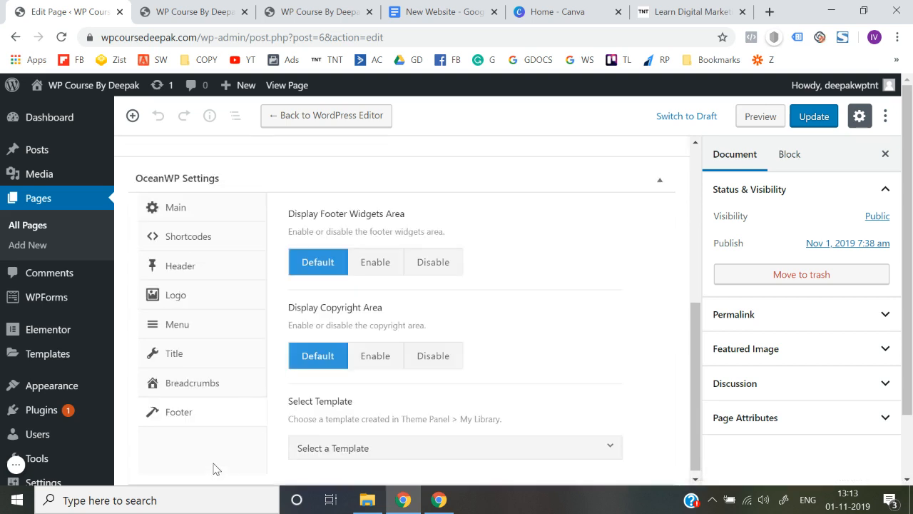
{"action": "left_click", "coordinate": [443, 270]}
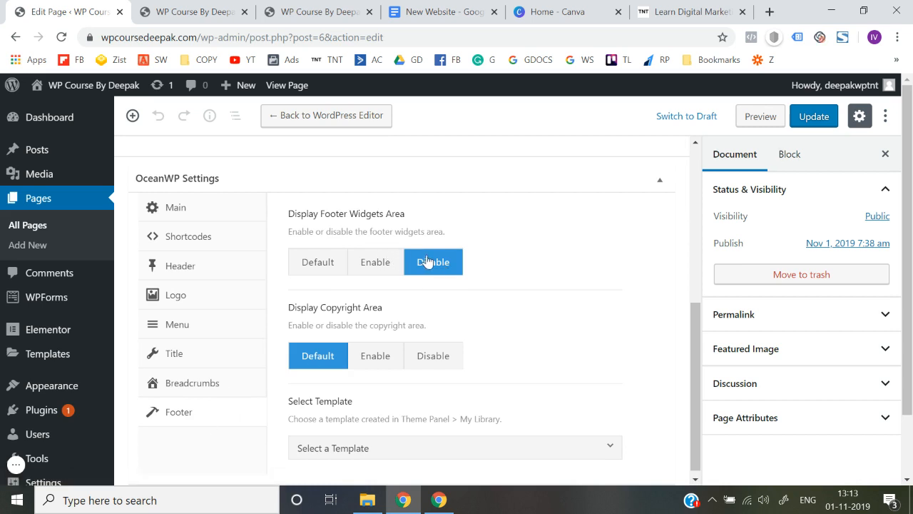
Update Home Page with the new OceanWP settings and reload wpcoursedeepak.com to check the front page
{"action": "left_click", "coordinate": [814, 130]}
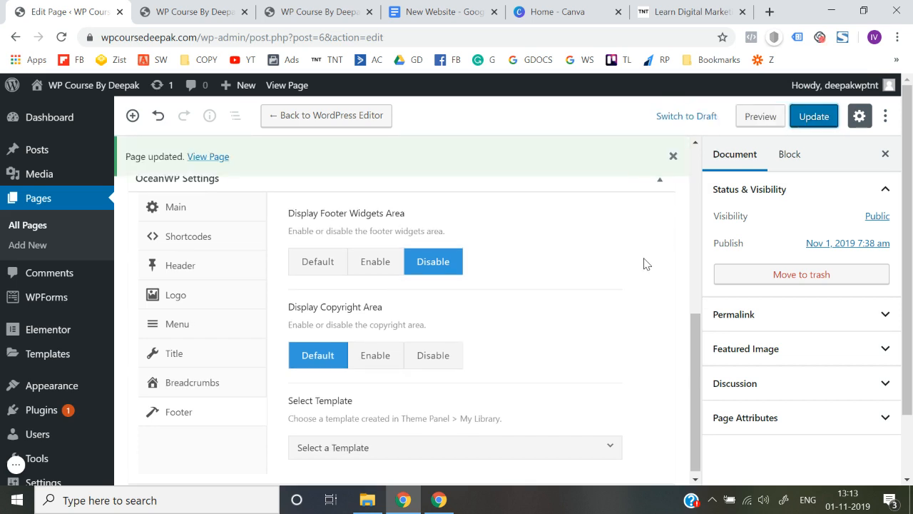
{"action": "left_click", "coordinate": [811, 121]}
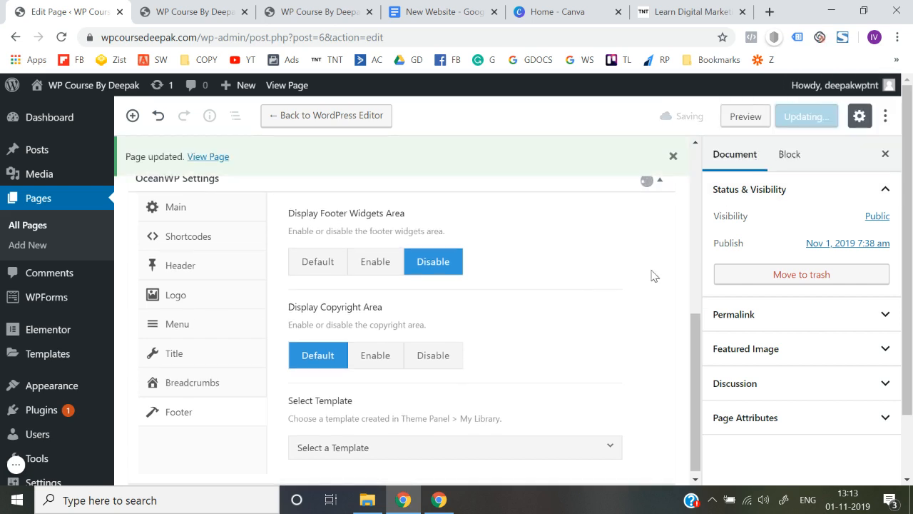
{"action": "left_click", "coordinate": [180, 6]}
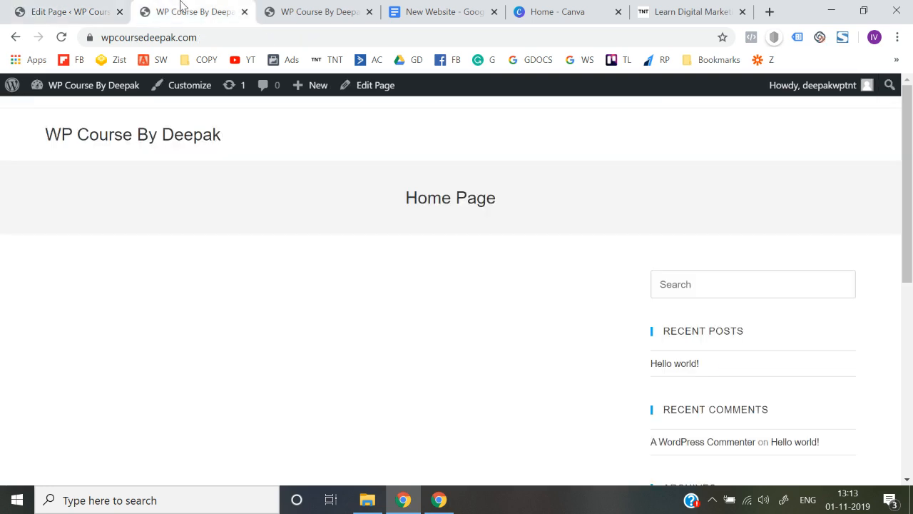
{"action": "left_click", "coordinate": [225, 37]}
{"action": "key", "text": "Return"}
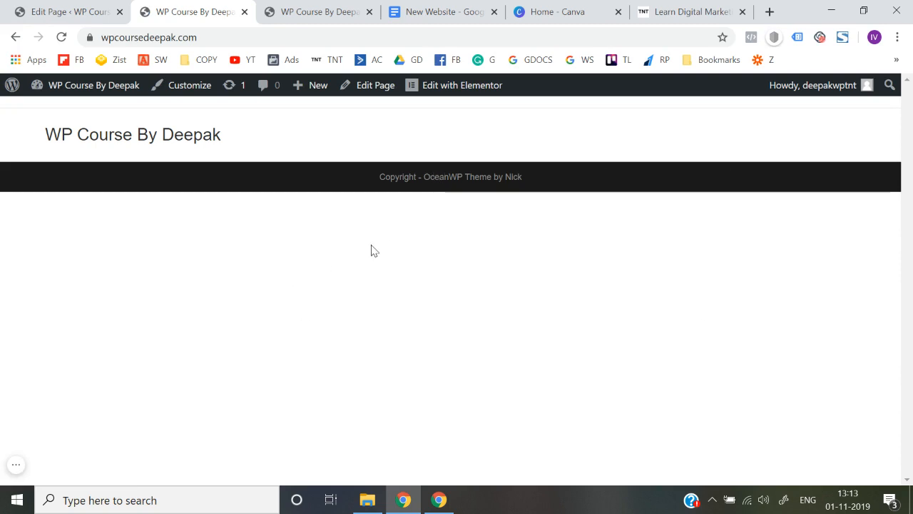
Return to the WordPress editor for Home Page and open the page for editing with Elementor
{"action": "left_click", "coordinate": [115, 6]}
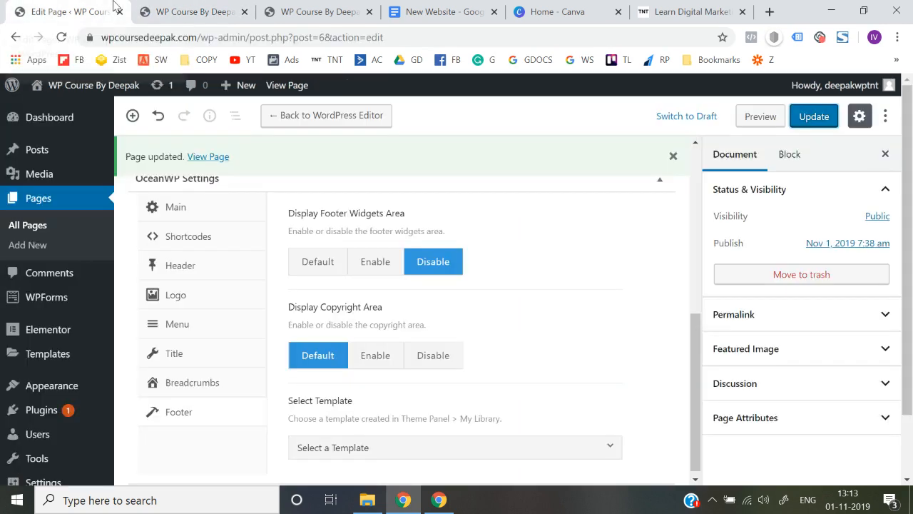
{"action": "scroll", "coordinate": [351, 253], "scroll_direction": "up", "scroll_amount": 5}
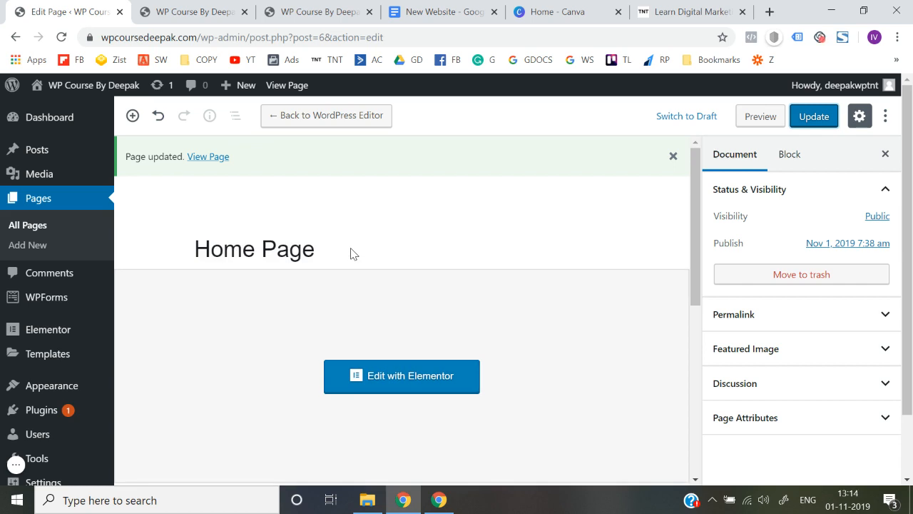
{"action": "left_click", "coordinate": [384, 381]}
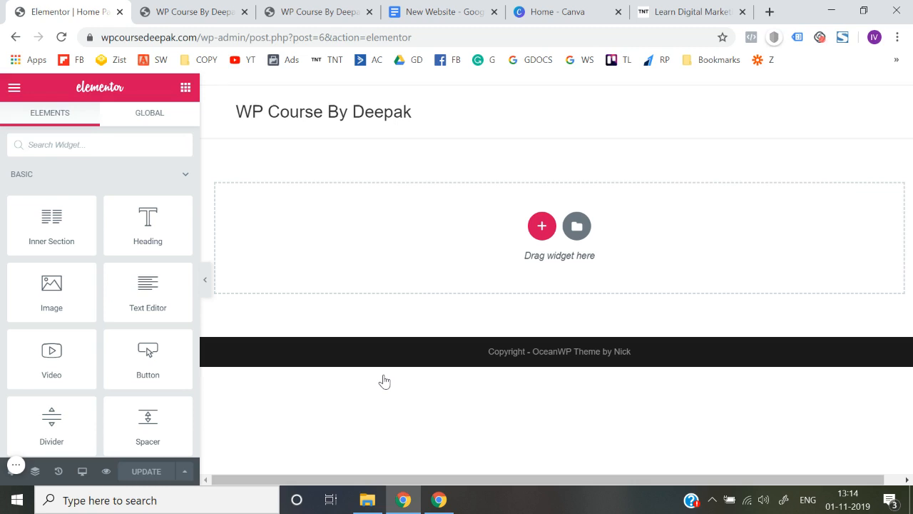
Examine the thinknthrive.in homepage as a reference, including its header, headline section, course sections, reviews strip and footer
{"action": "left_click", "coordinate": [564, 11]}
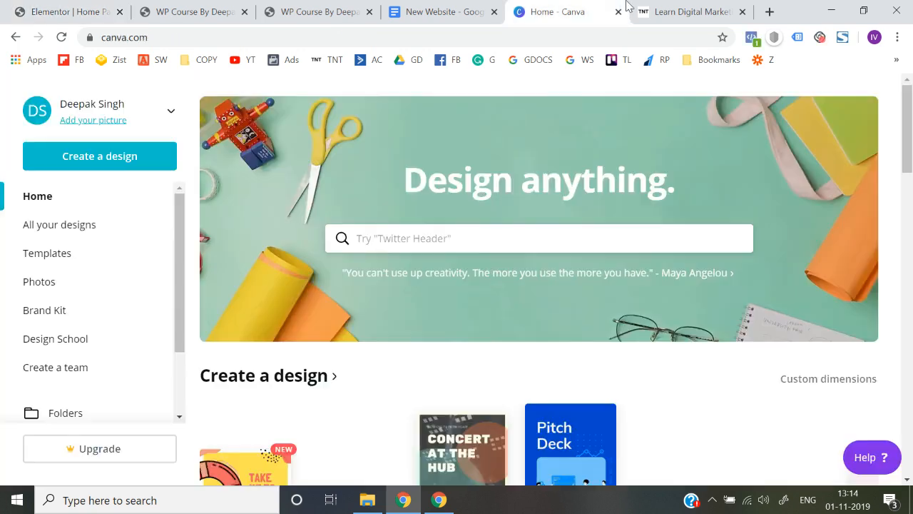
{"action": "left_click", "coordinate": [665, 12]}
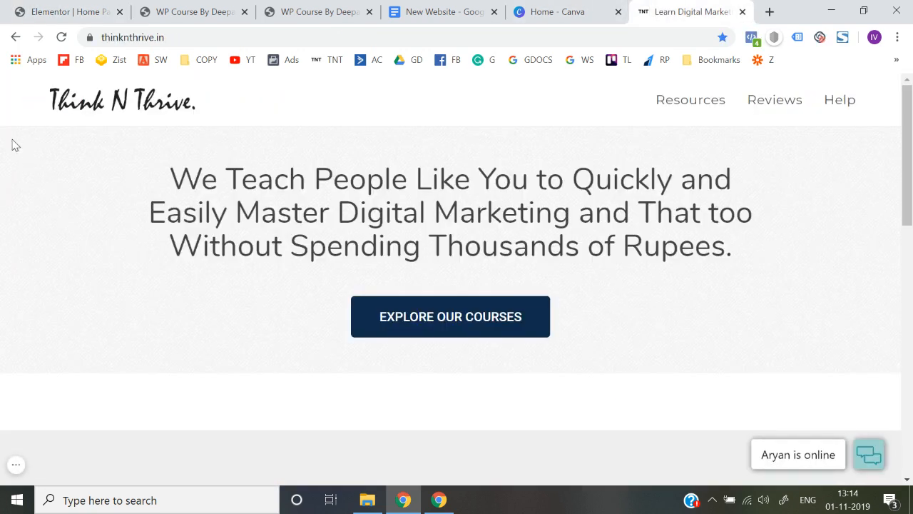
{"action": "left_click_drag", "start_coordinate": [1, 126], "coordinate": [287, 325]}
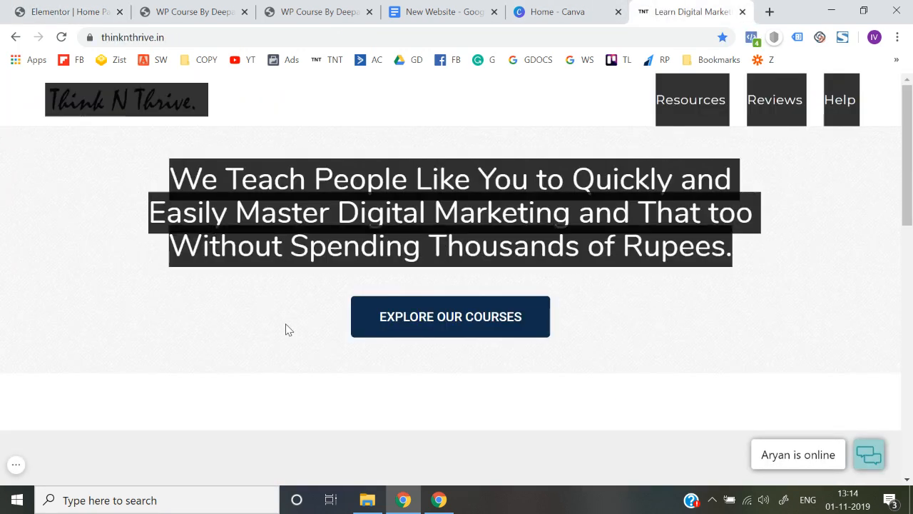
{"action": "left_click", "coordinate": [286, 324]}
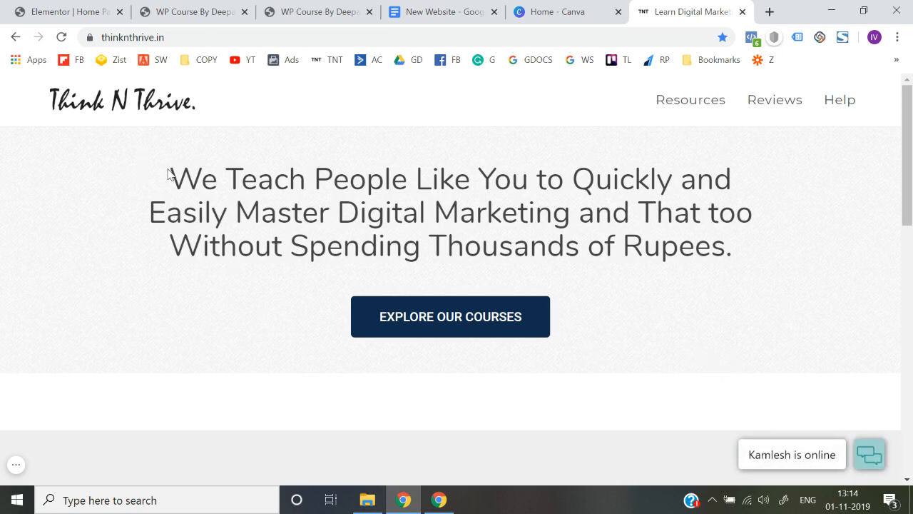
{"action": "left_click_drag", "start_coordinate": [172, 179], "coordinate": [758, 245]}
{"action": "left_click", "coordinate": [776, 263]}
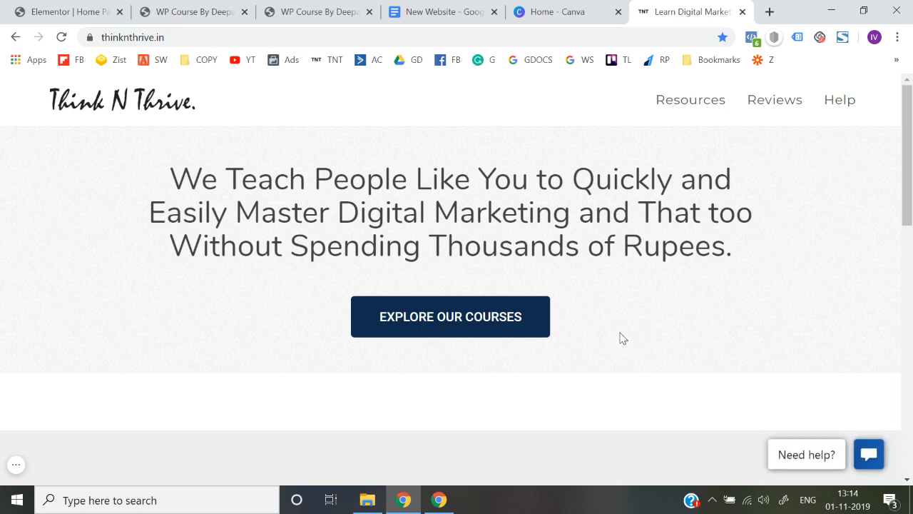
{"action": "scroll", "coordinate": [537, 364], "scroll_direction": "down", "scroll_amount": 3}
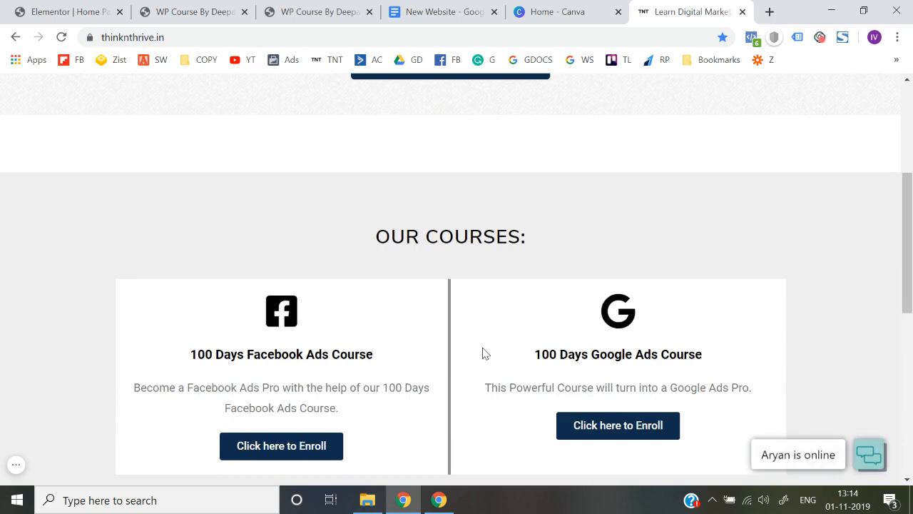
{"action": "scroll", "coordinate": [484, 353], "scroll_direction": "down", "scroll_amount": 6}
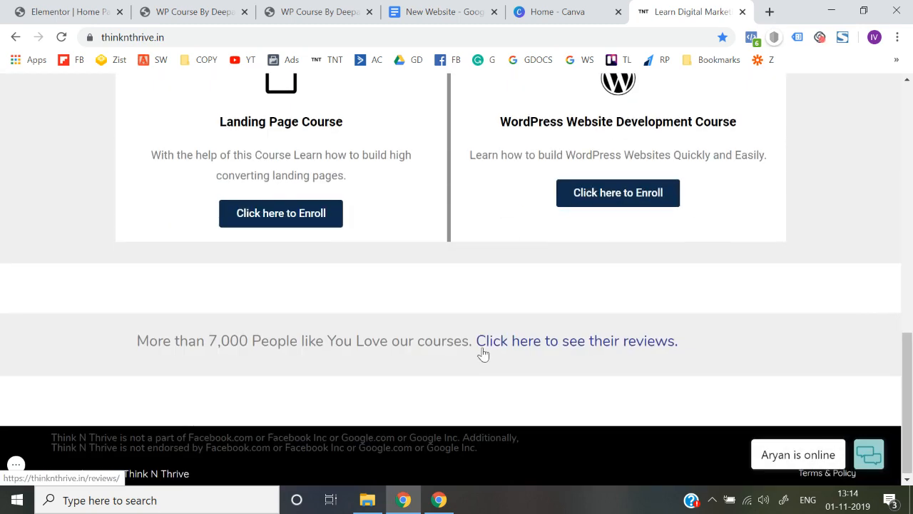
{"action": "scroll", "coordinate": [408, 360], "scroll_direction": "up", "scroll_amount": 10}
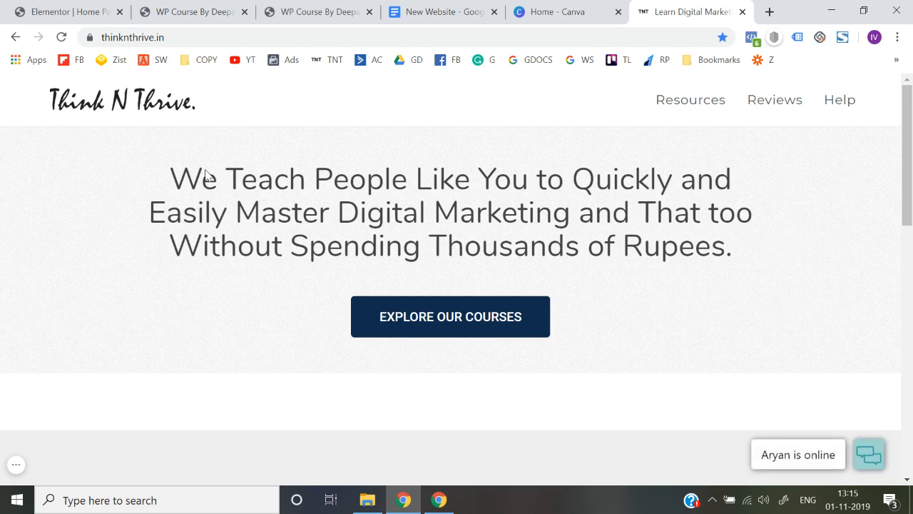
{"action": "left_click_drag", "start_coordinate": [124, 150], "coordinate": [709, 335]}
{"action": "left_click", "coordinate": [831, 338]}
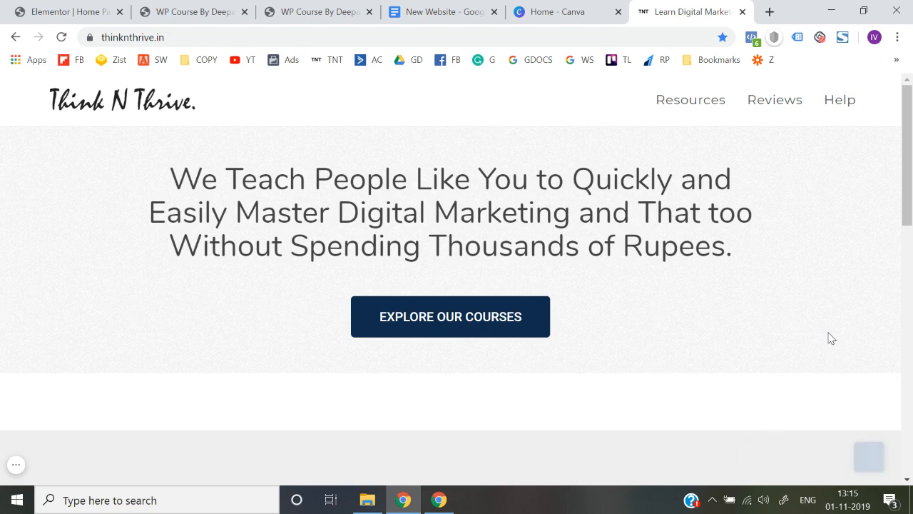
Check the live front page and the empty Elementor canvas against the opening copy in the New Website document
{"action": "left_click", "coordinate": [267, 9]}
{"action": "left_click", "coordinate": [192, 11]}
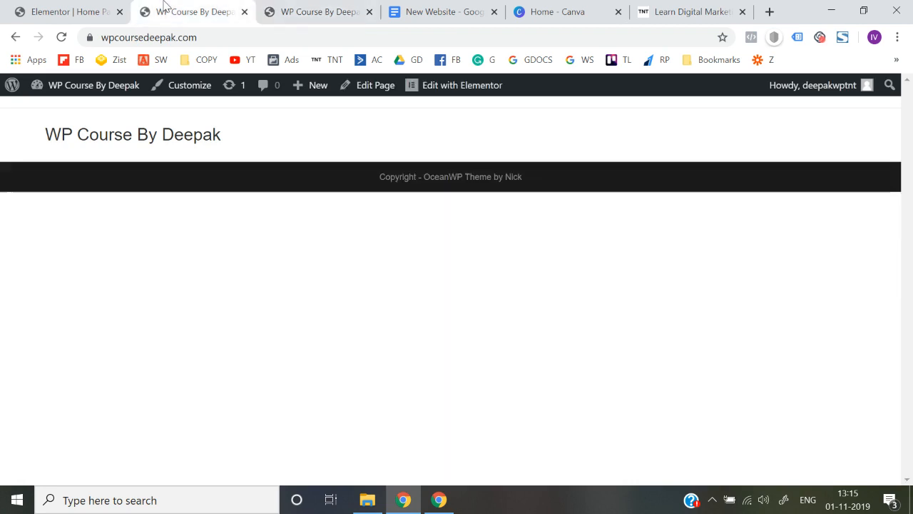
{"action": "left_click", "coordinate": [69, 8]}
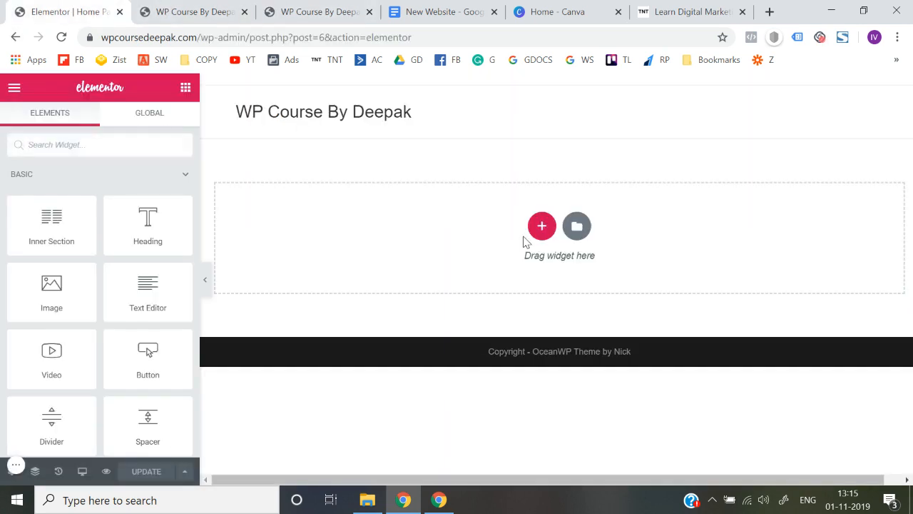
{"action": "left_click", "coordinate": [468, 11]}
{"action": "scroll", "coordinate": [369, 321], "scroll_direction": "down", "scroll_amount": 1}
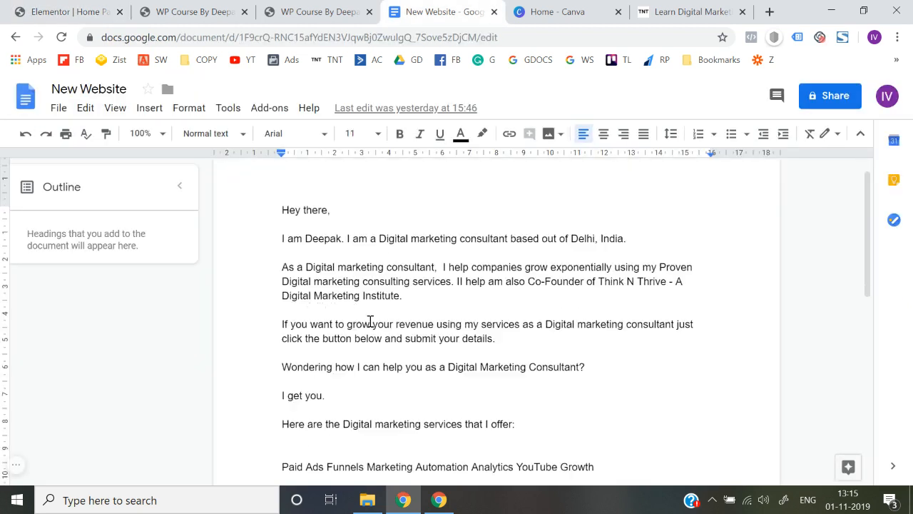
Return to Elementor and add a new section with the single-column structure to Home Page
{"action": "left_click", "coordinate": [69, 12]}
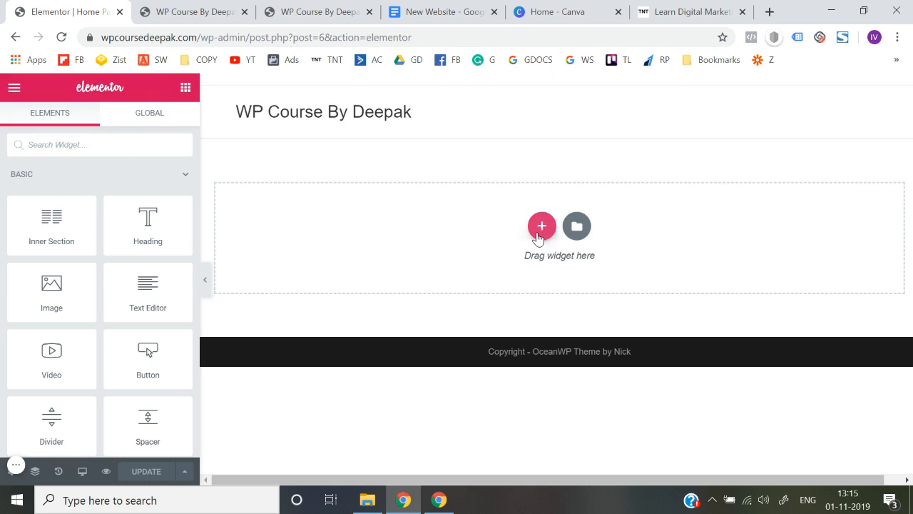
{"action": "left_click", "coordinate": [539, 232]}
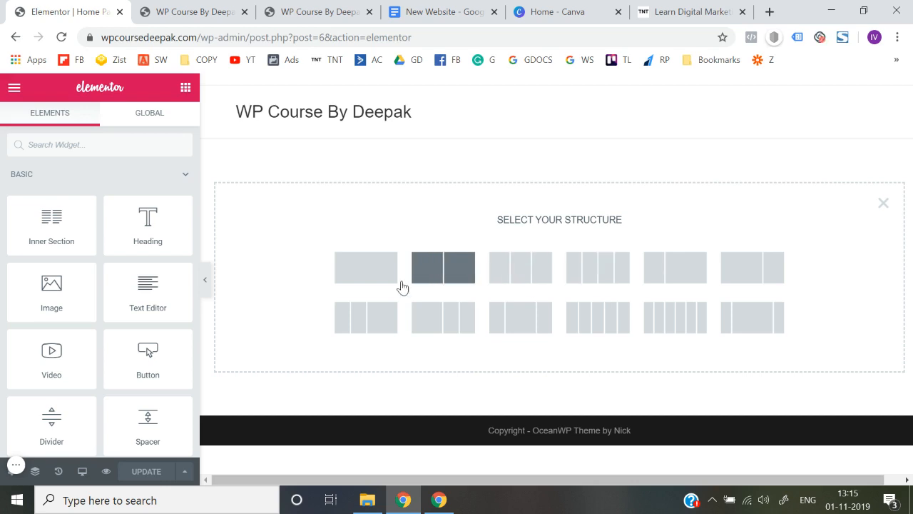
{"action": "left_click", "coordinate": [364, 277]}
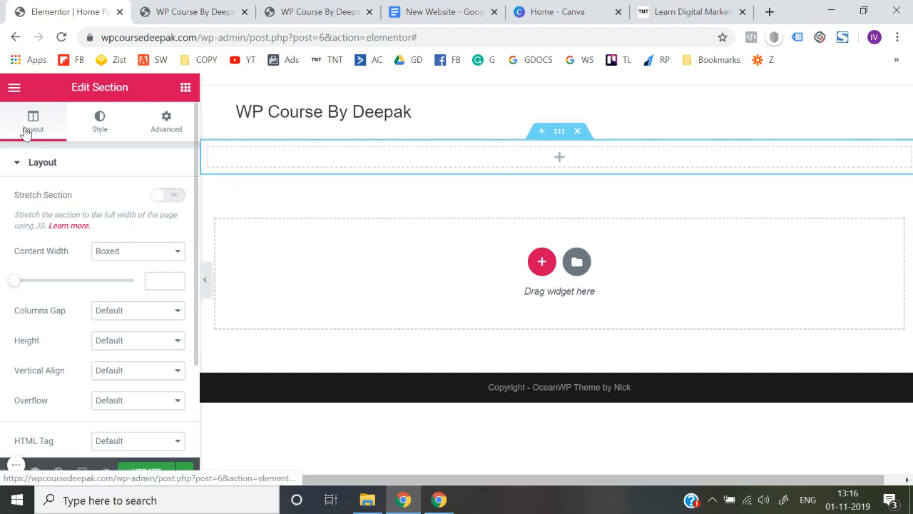
Look through the layout, style and advanced settings available for the new single-column section
{"action": "left_click", "coordinate": [103, 127]}
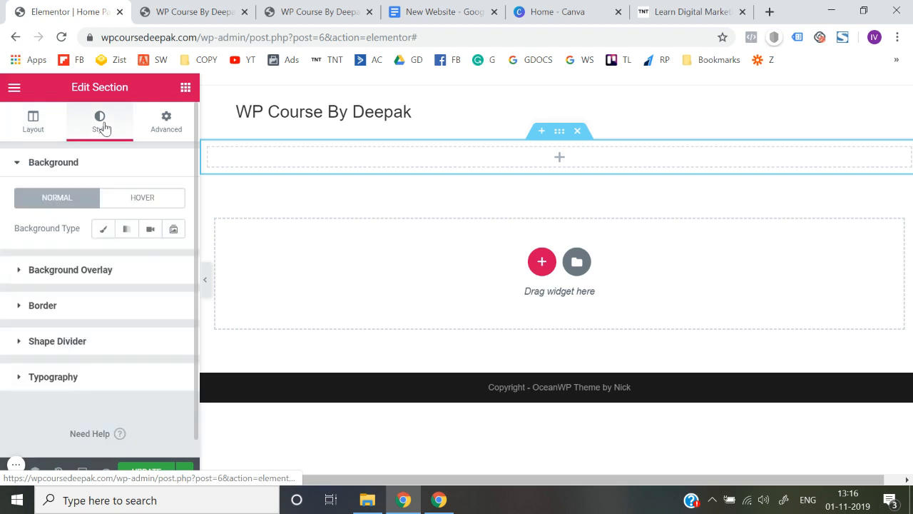
{"action": "left_click", "coordinate": [166, 124]}
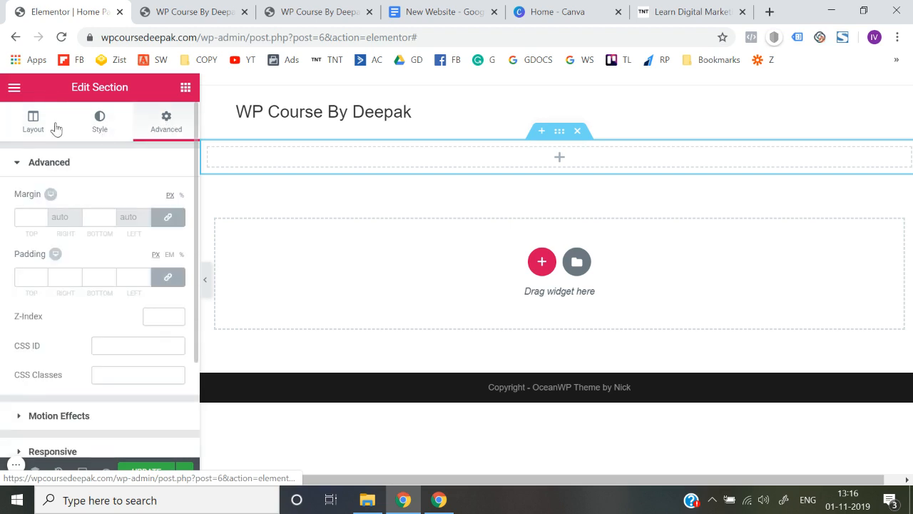
{"action": "left_click", "coordinate": [28, 125]}
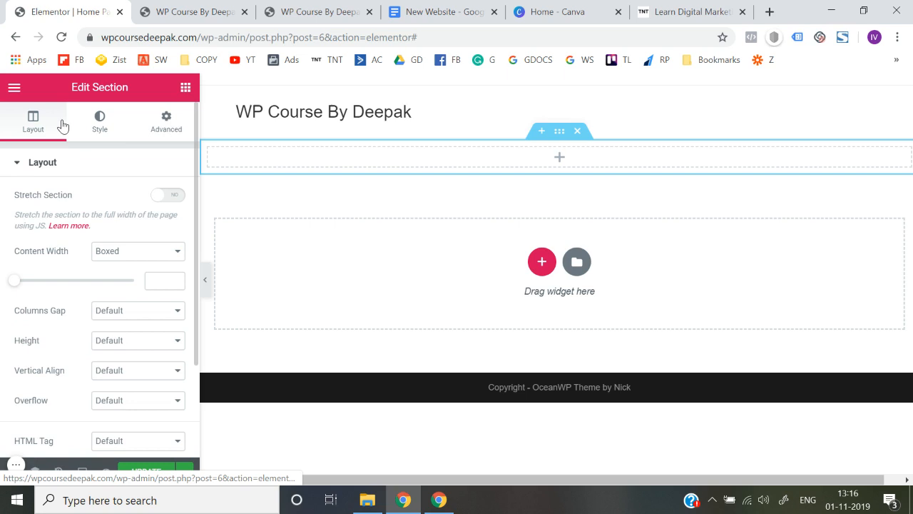
{"action": "left_click", "coordinate": [152, 132]}
{"action": "left_click", "coordinate": [34, 134]}
{"action": "left_click", "coordinate": [89, 127]}
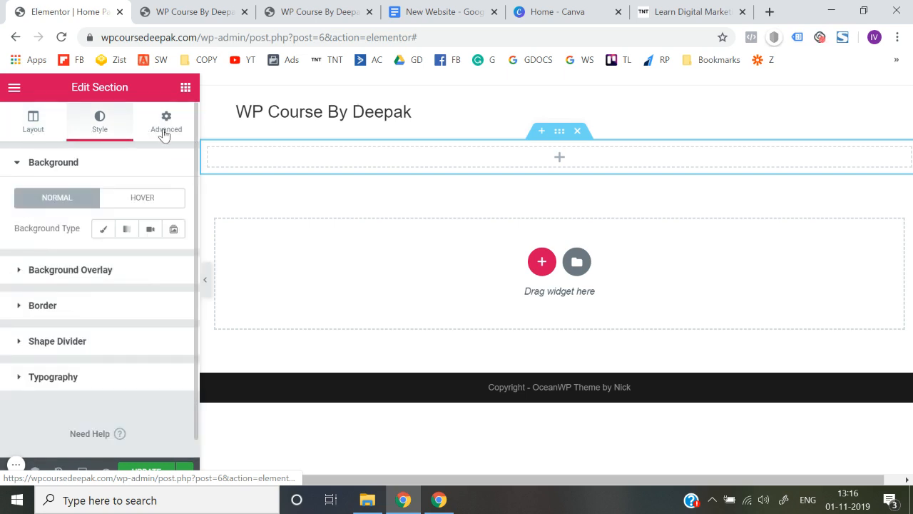
Compare the single-column section's layout, style and advanced settings, and look at its section actions such as Edit Section and Duplicate
{"action": "left_click", "coordinate": [164, 134]}
{"action": "left_click", "coordinate": [33, 126]}
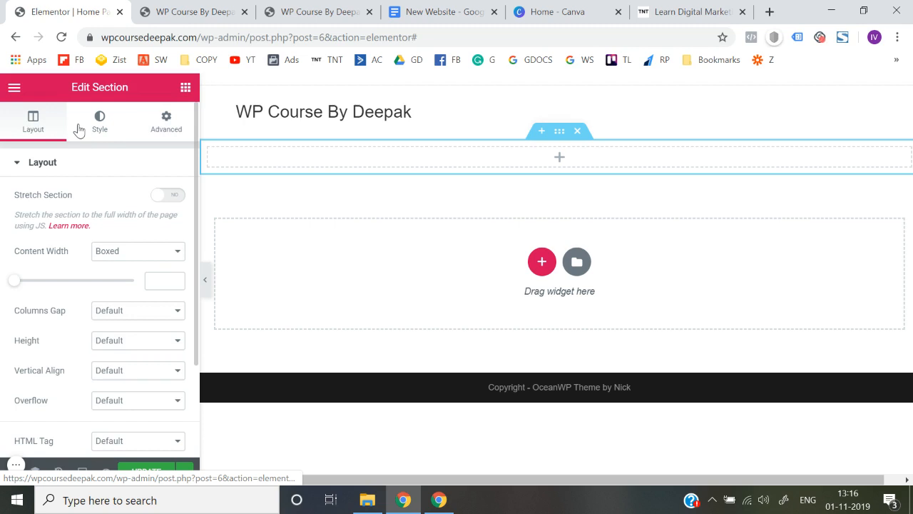
{"action": "left_click", "coordinate": [93, 127]}
{"action": "left_click", "coordinate": [175, 133]}
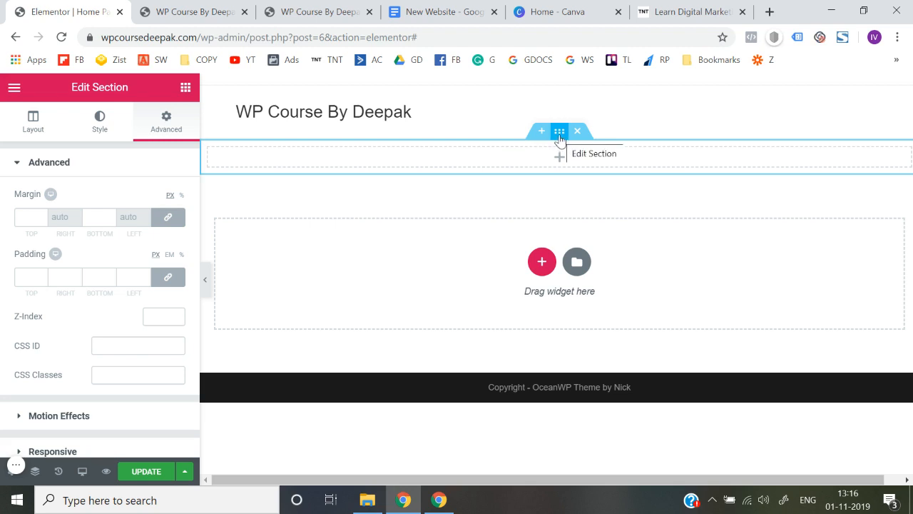
{"action": "mouse_move", "coordinate": [561, 139]}
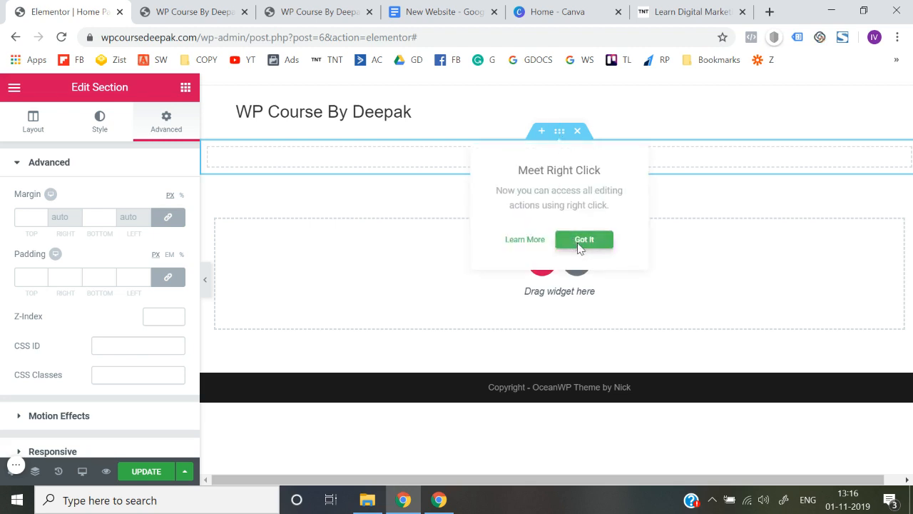
{"action": "left_click", "coordinate": [584, 241]}
{"action": "right_click", "coordinate": [560, 133]}
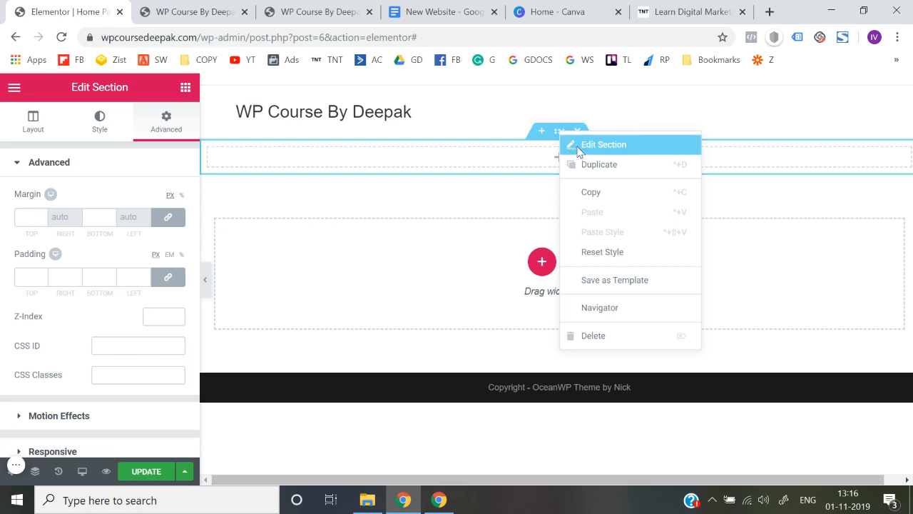
{"action": "left_click", "coordinate": [579, 151]}
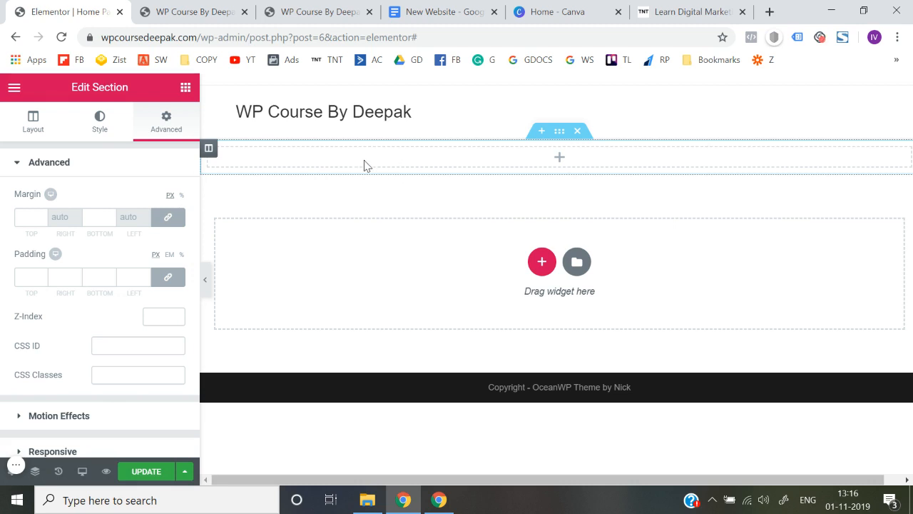
Give the section a classic background in light grey #ededed and update the page
{"action": "left_click", "coordinate": [99, 137]}
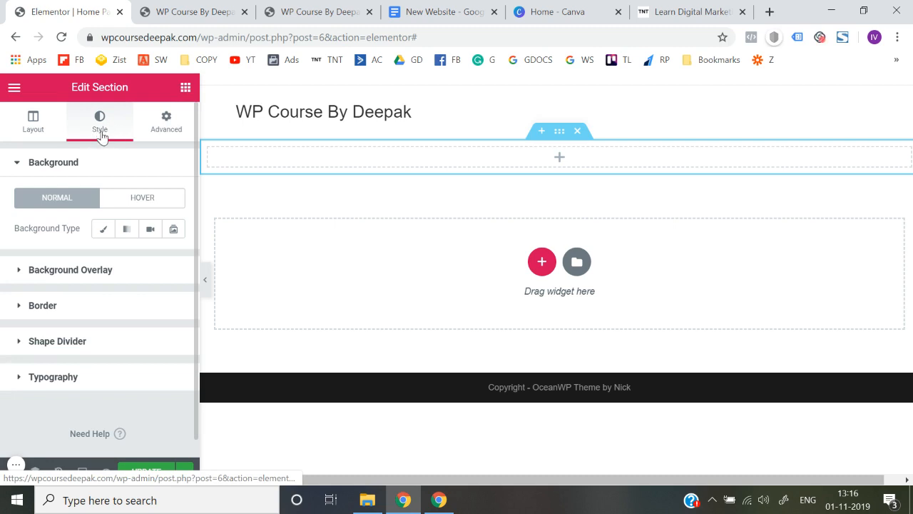
{"action": "left_click", "coordinate": [103, 233]}
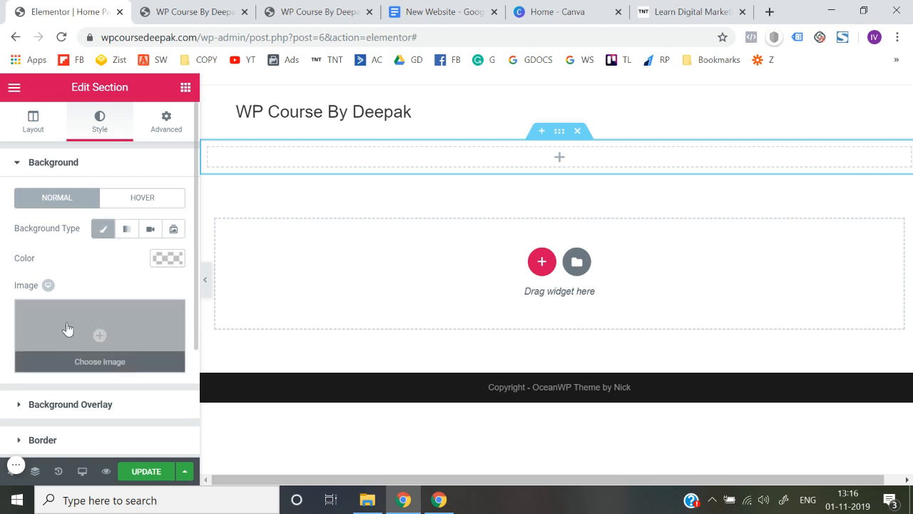
{"action": "left_click", "coordinate": [168, 264]}
{"action": "left_click_drag", "start_coordinate": [15, 405], "coordinate": [19, 285]}
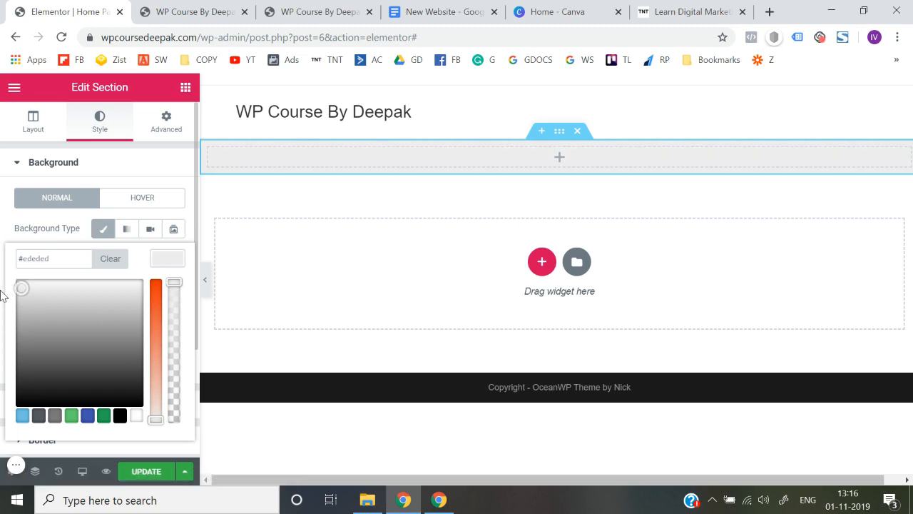
{"action": "left_click", "coordinate": [3, 293]}
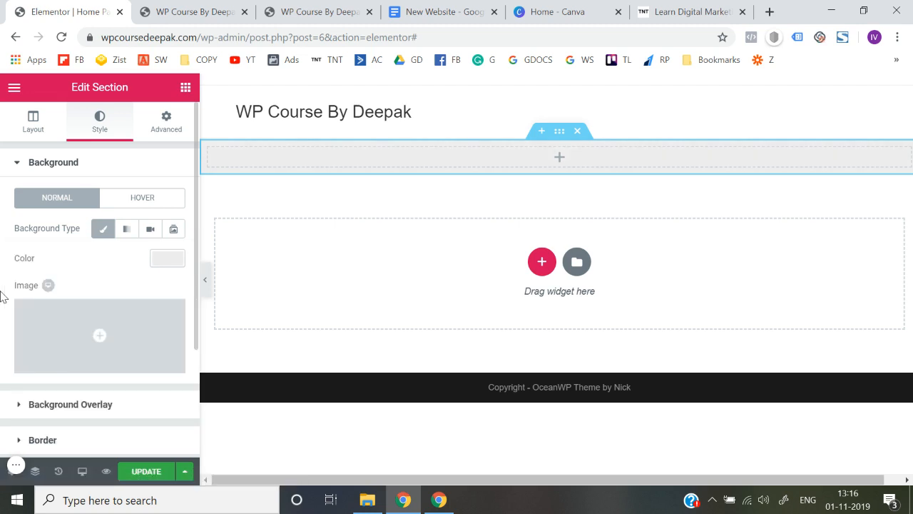
{"action": "left_click", "coordinate": [148, 473]}
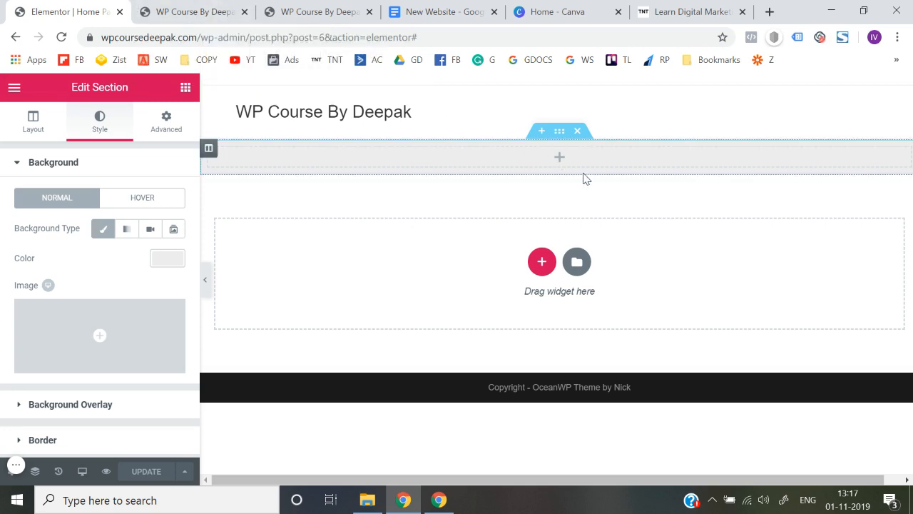
Review the site's front-end pages and the opening "Hey there" copy in the New Website document, and return to Elementor
{"action": "left_click", "coordinate": [296, 10]}
{"action": "scroll", "coordinate": [316, 261], "scroll_direction": "down", "scroll_amount": 1}
{"action": "left_click", "coordinate": [429, 11]}
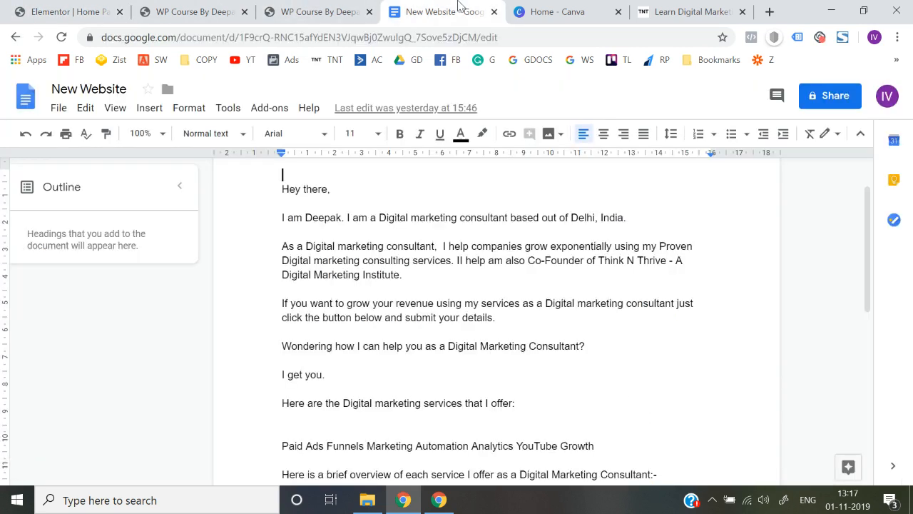
{"action": "scroll", "coordinate": [317, 232], "scroll_direction": "up", "scroll_amount": 1}
{"action": "left_click_drag", "start_coordinate": [284, 236], "coordinate": [361, 278]}
{"action": "left_click", "coordinate": [520, 367]}
{"action": "left_click", "coordinate": [288, 230]}
{"action": "left_click", "coordinate": [285, 6]}
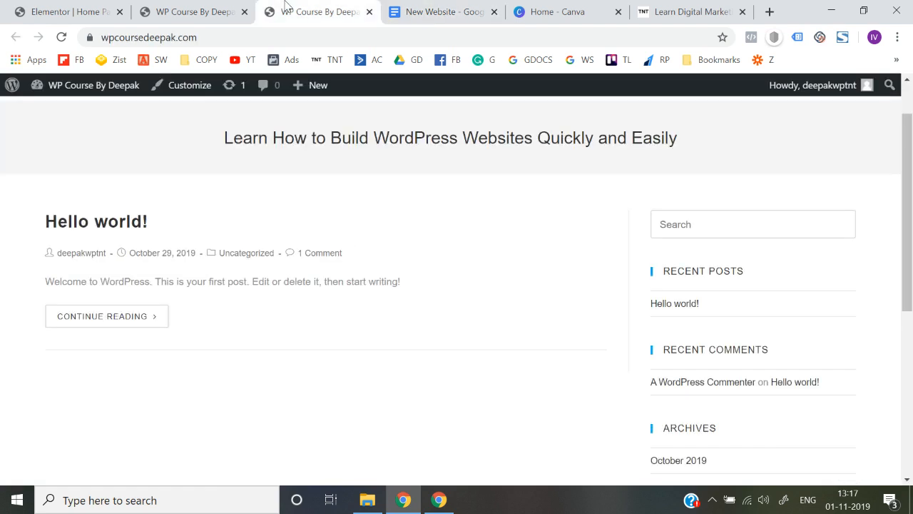
{"action": "left_click", "coordinate": [217, 8]}
{"action": "left_click", "coordinate": [100, 10]}
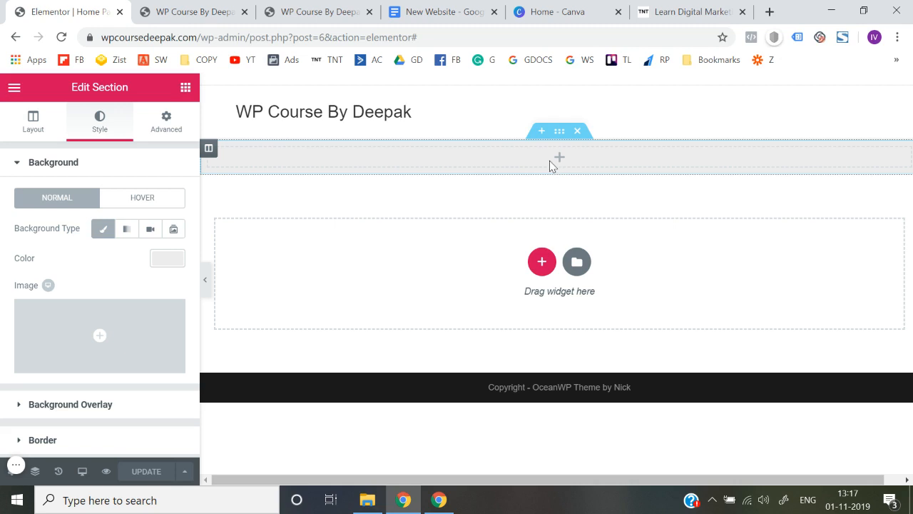
Add a two-column Inner Section inside the grey section
{"action": "left_click", "coordinate": [187, 87]}
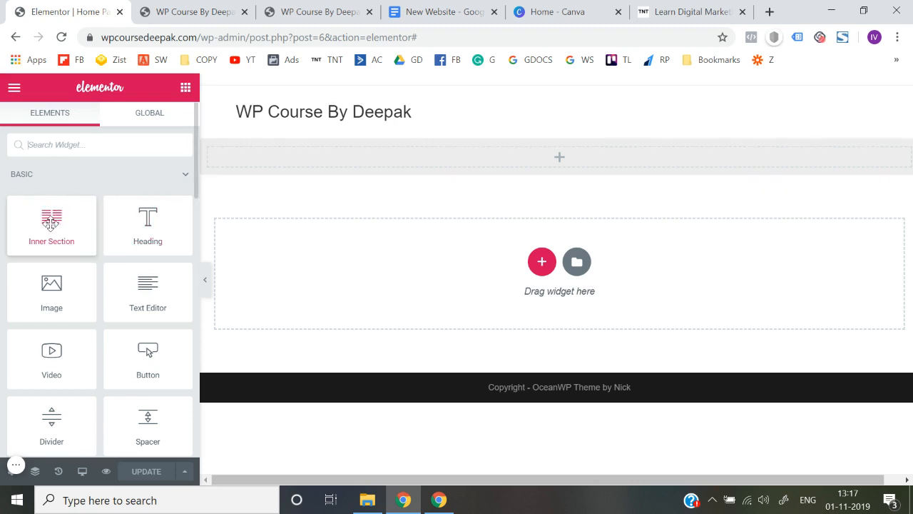
{"action": "left_click_drag", "start_coordinate": [50, 222], "coordinate": [518, 149]}
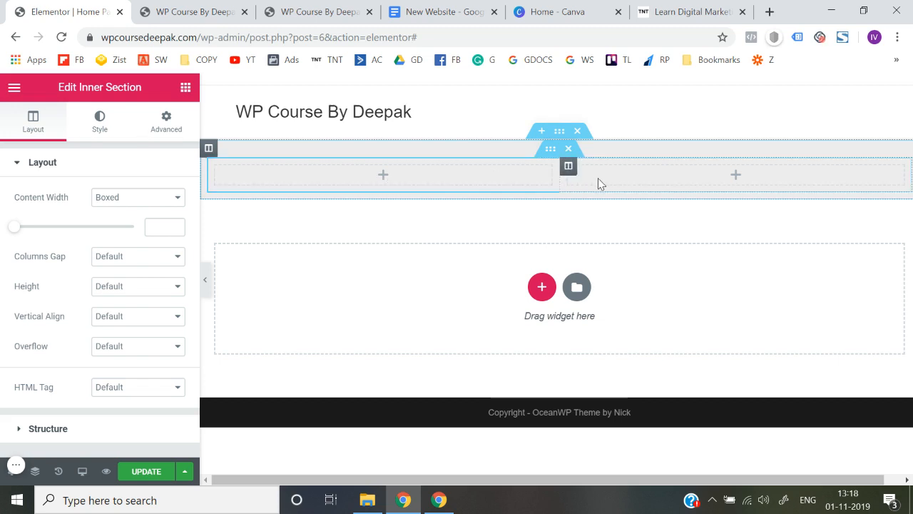
Try out an Image widget in the inner section's first column and delete it
{"action": "left_click", "coordinate": [186, 89]}
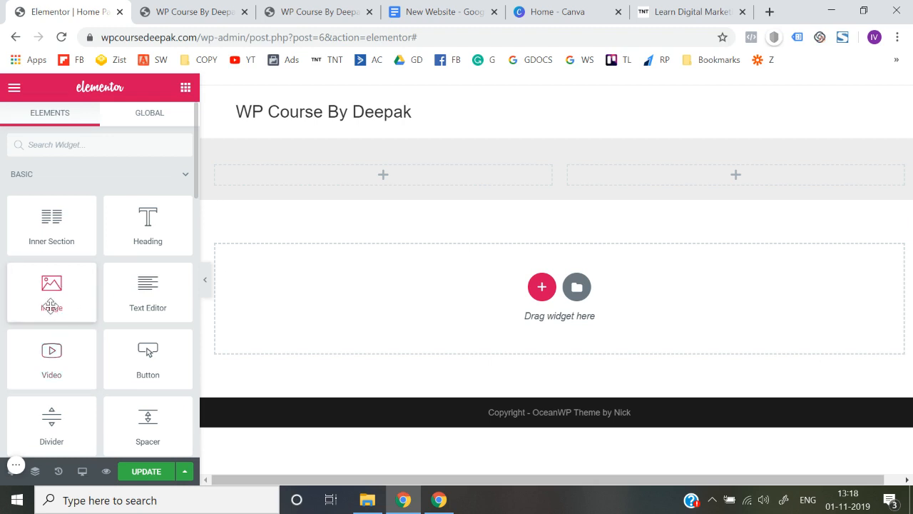
{"action": "left_click_drag", "start_coordinate": [51, 305], "coordinate": [311, 188]}
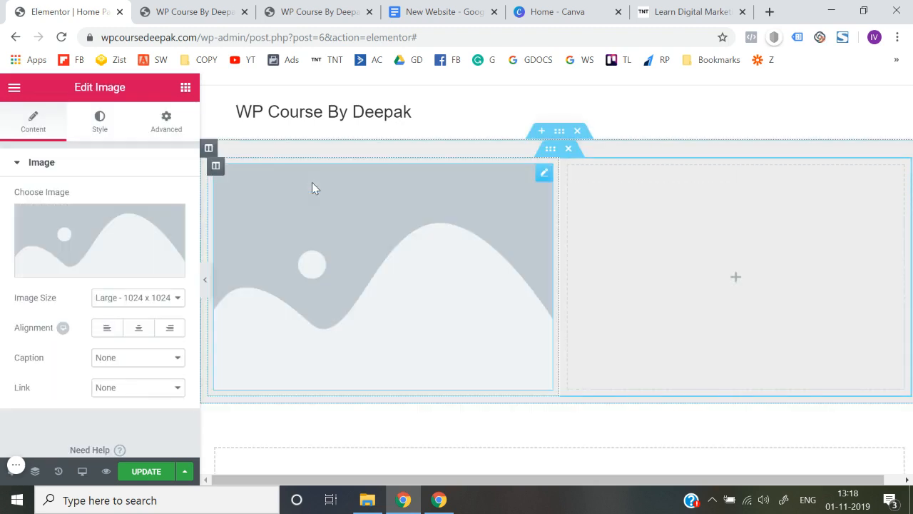
{"action": "right_click", "coordinate": [541, 172]}
{"action": "left_click", "coordinate": [576, 376]}
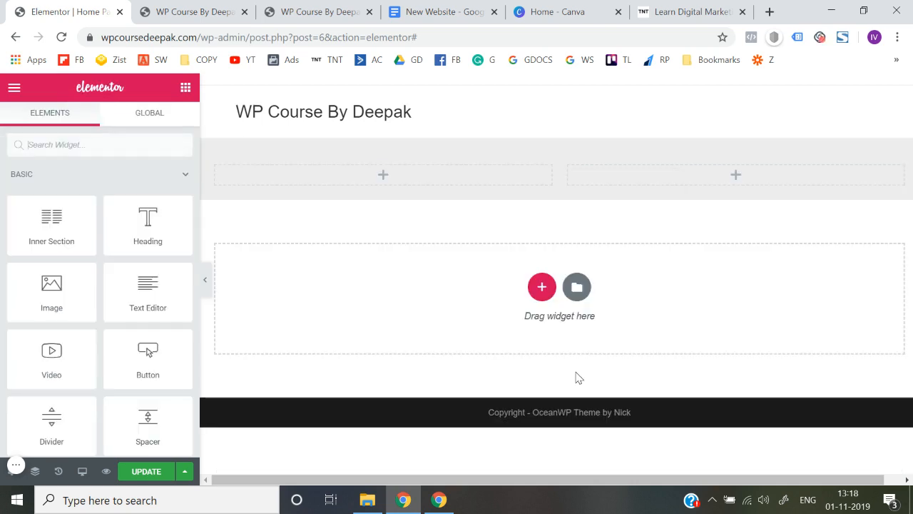
Place an Image widget in the inner section's first column and open the media dialog at its file upload for choosing the picture
{"action": "left_click_drag", "start_coordinate": [51, 298], "coordinate": [324, 186]}
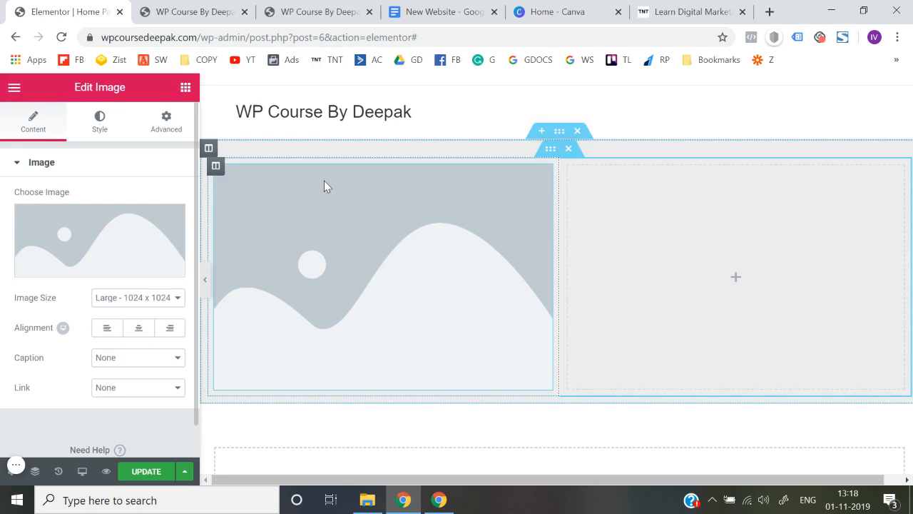
{"action": "left_click", "coordinate": [98, 270]}
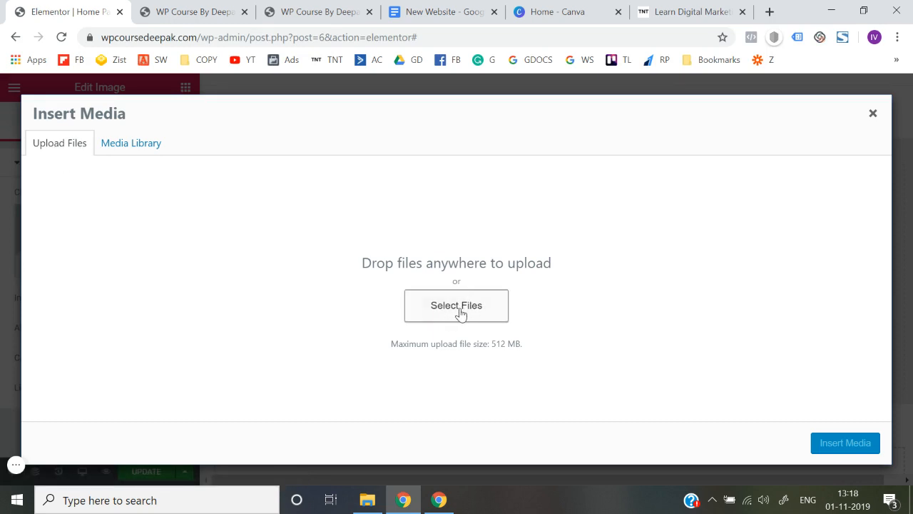
{"action": "left_click", "coordinate": [131, 146]}
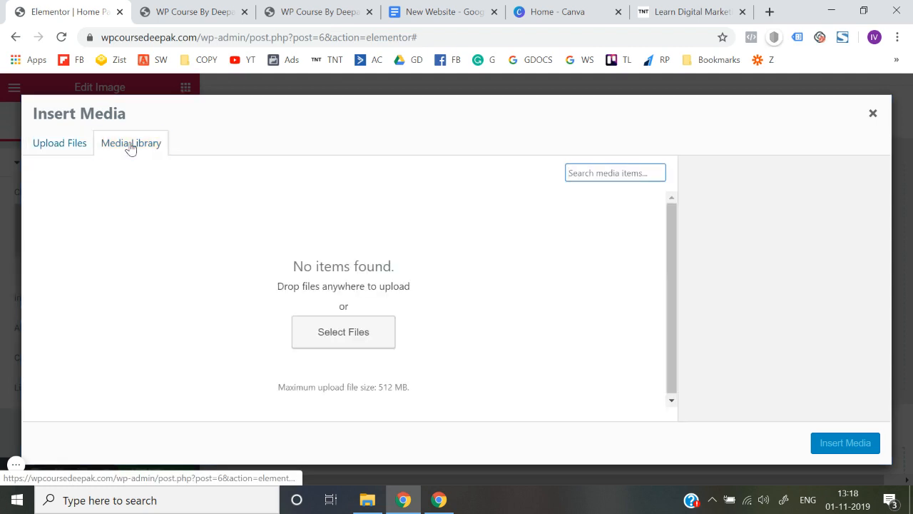
{"action": "left_click", "coordinate": [57, 145]}
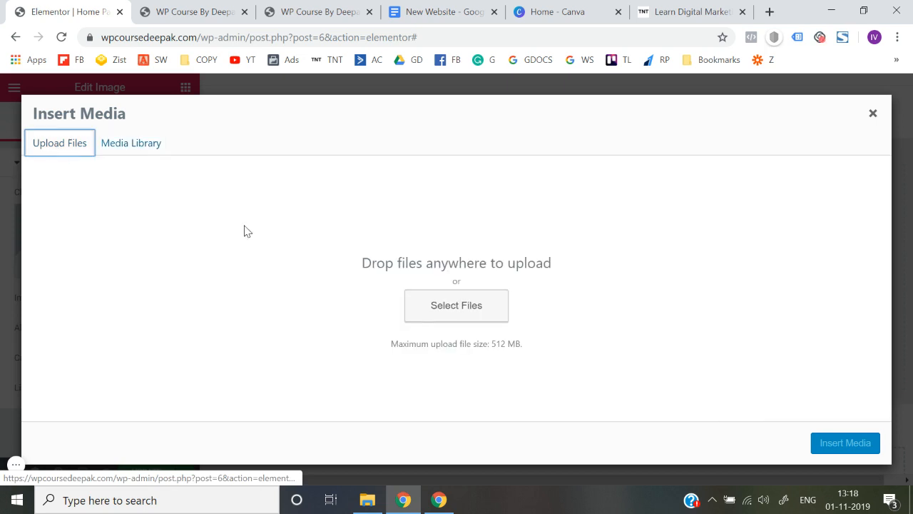
Search the Testimonials and Files folders on the Desktop for a suitable photo to upload, and close the file selection
{"action": "left_click", "coordinate": [419, 314]}
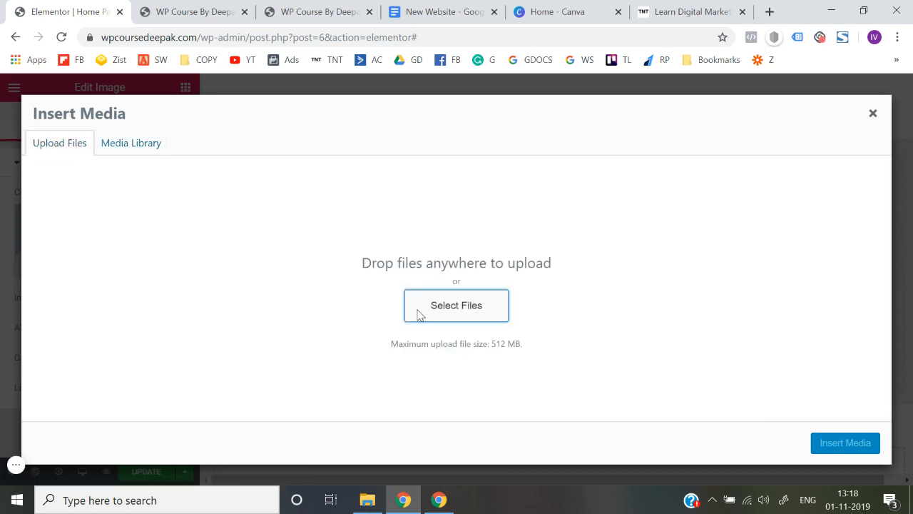
{"action": "scroll", "coordinate": [78, 149], "scroll_direction": "up", "scroll_amount": 3}
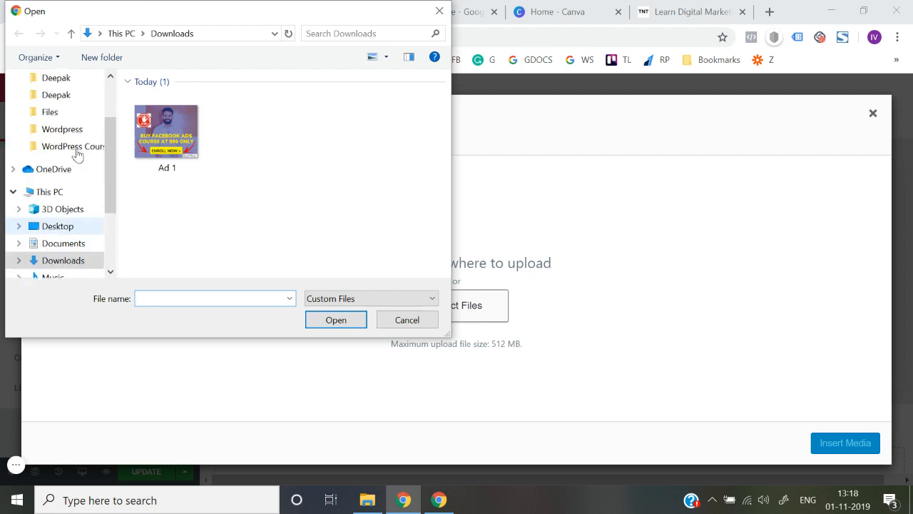
{"action": "left_click", "coordinate": [63, 113]}
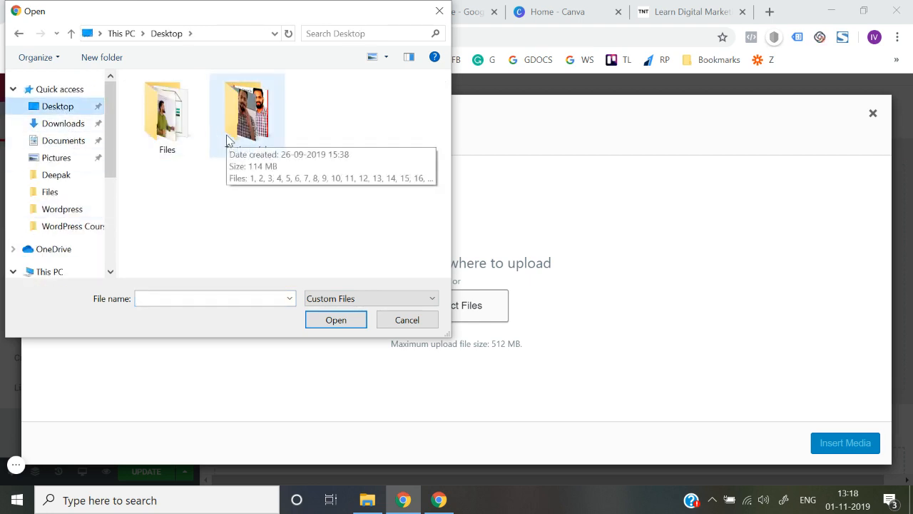
{"action": "double_click", "coordinate": [230, 141]}
{"action": "scroll", "coordinate": [250, 205], "scroll_direction": "down", "scroll_amount": 5}
{"action": "scroll", "coordinate": [250, 206], "scroll_direction": "up", "scroll_amount": 5}
{"action": "scroll", "coordinate": [249, 205], "scroll_direction": "down", "scroll_amount": 5}
{"action": "scroll", "coordinate": [250, 206], "scroll_direction": "up", "scroll_amount": 5}
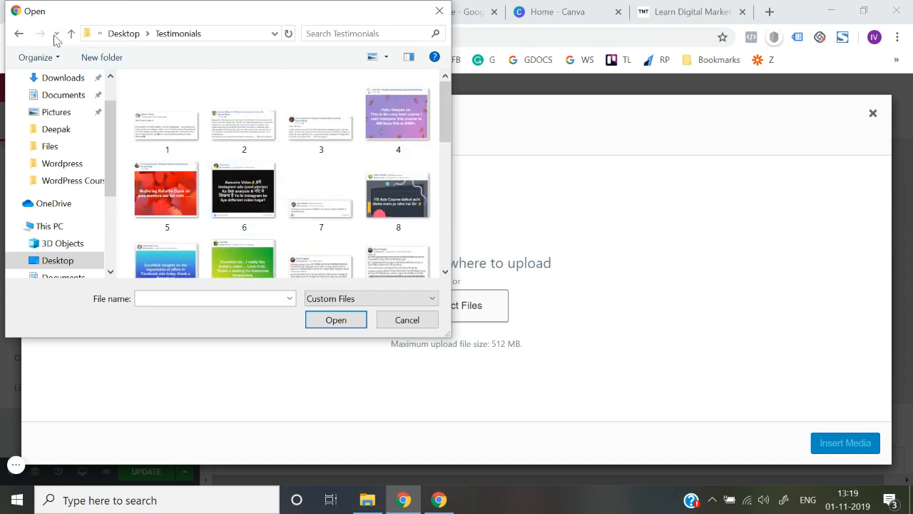
{"action": "left_click", "coordinate": [19, 33]}
{"action": "double_click", "coordinate": [178, 120]}
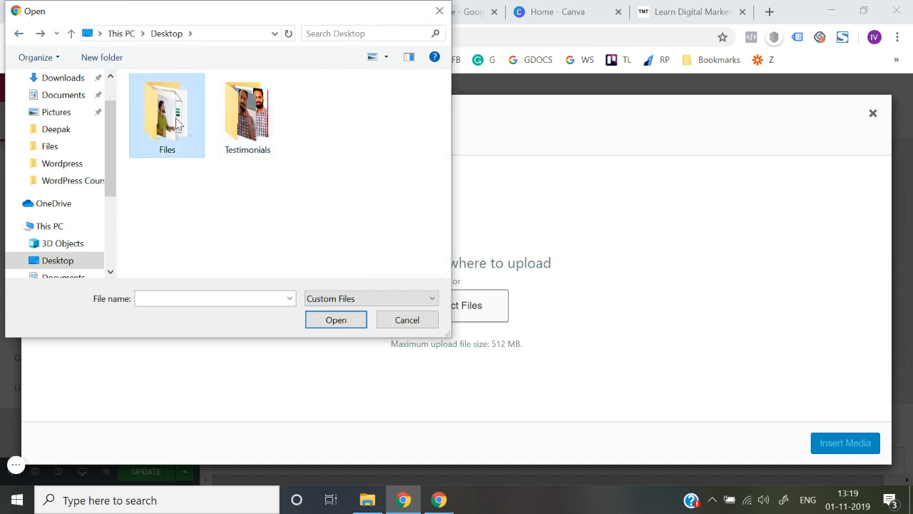
{"action": "scroll", "coordinate": [250, 208], "scroll_direction": "down", "scroll_amount": 3}
{"action": "scroll", "coordinate": [250, 208], "scroll_direction": "up", "scroll_amount": 3}
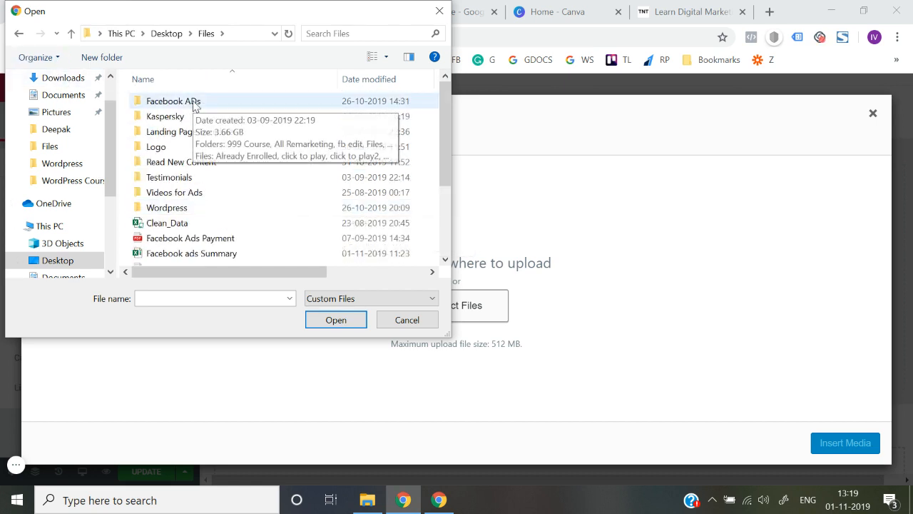
{"action": "left_click", "coordinate": [18, 34]}
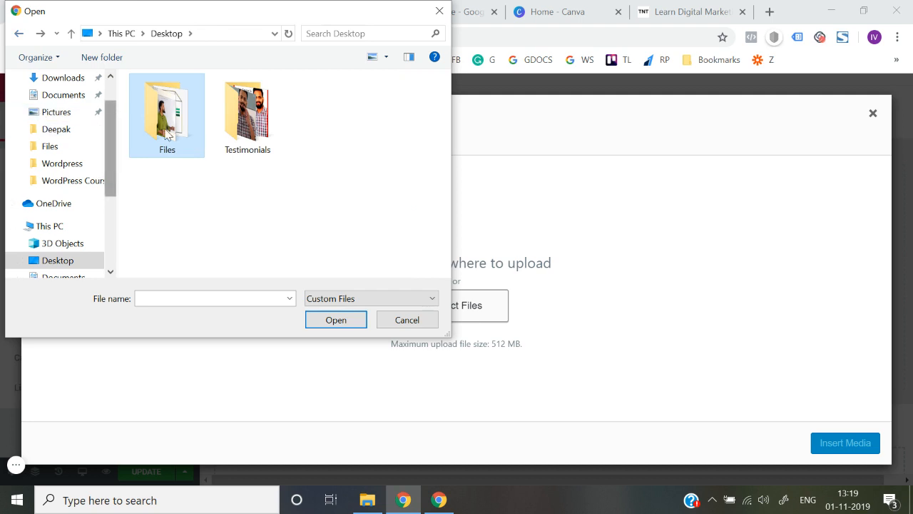
{"action": "left_click", "coordinate": [402, 321]}
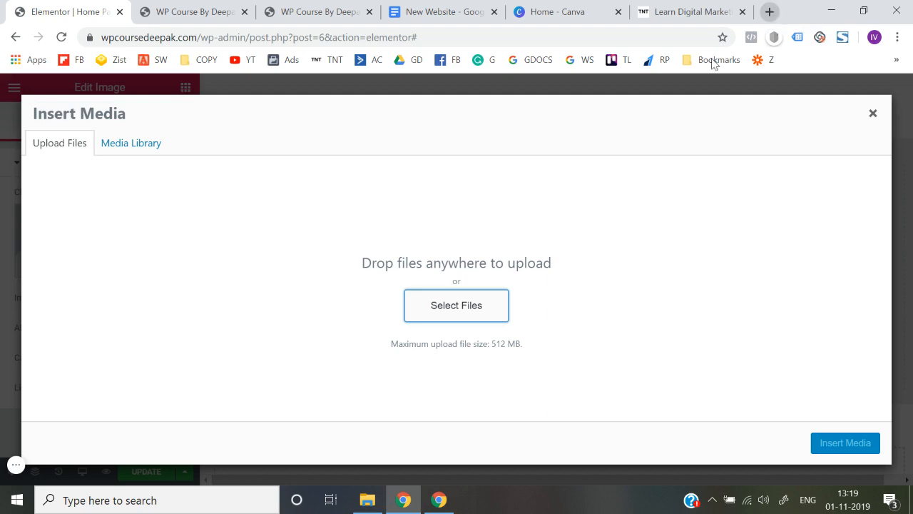
Open the consultant's own marketing website in a new tab and display its portrait image in a separate tab
{"action": "left_click", "coordinate": [769, 11]}
{"action": "type", "text": "eepak"}
{"action": "key", "text": "Escape"}
{"action": "type", "text": "dee"}
{"action": "key", "text": "Return"}
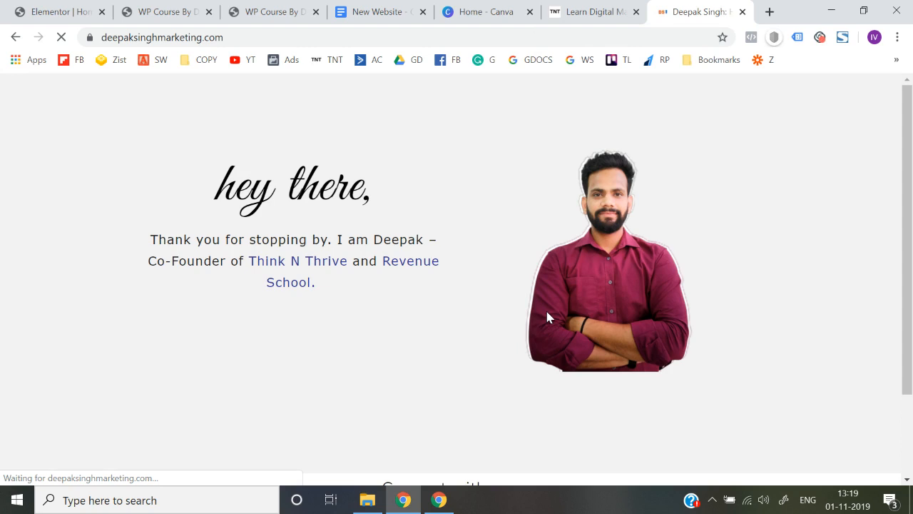
{"action": "right_click", "coordinate": [589, 259]}
{"action": "left_click", "coordinate": [599, 271]}
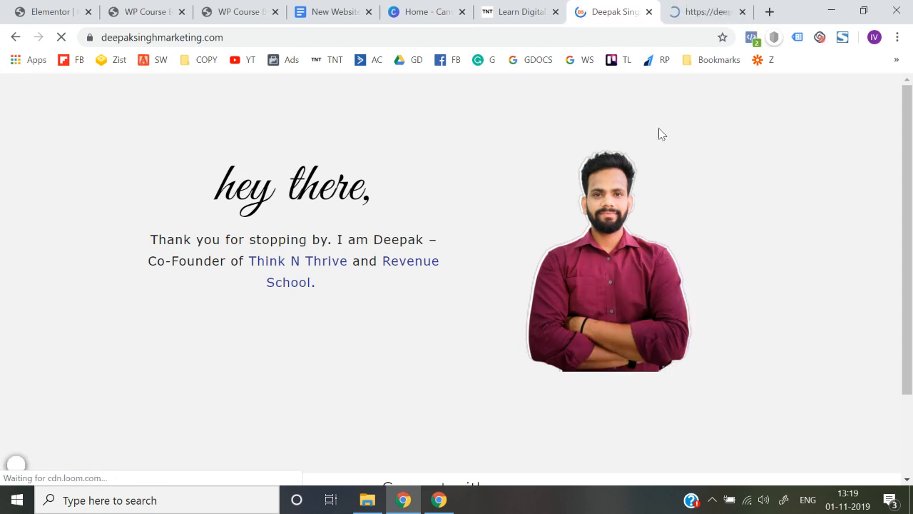
{"action": "left_click", "coordinate": [703, 13]}
Save the portrait to the Desktop as the PNG image sir-png and switch back to the course site's front page
{"action": "right_click", "coordinate": [469, 284]}
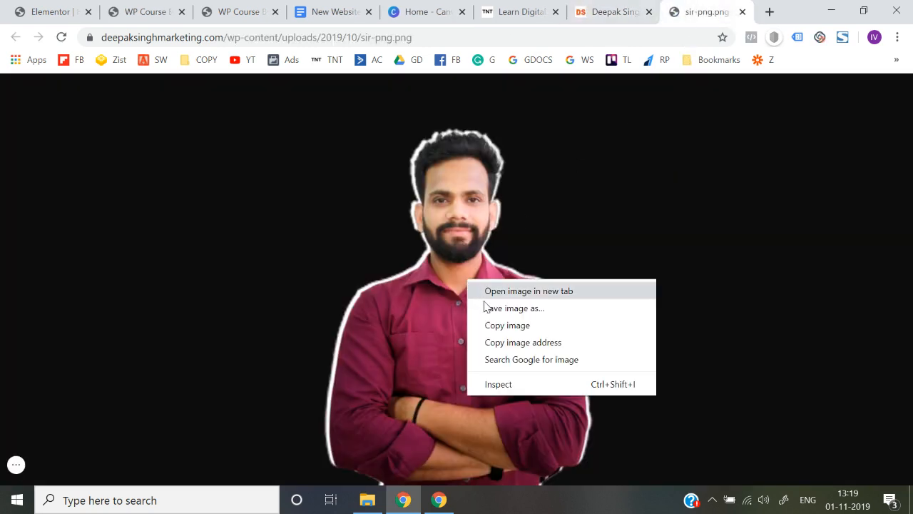
{"action": "left_click", "coordinate": [490, 308]}
{"action": "scroll", "coordinate": [80, 157], "scroll_direction": "up", "scroll_amount": 2}
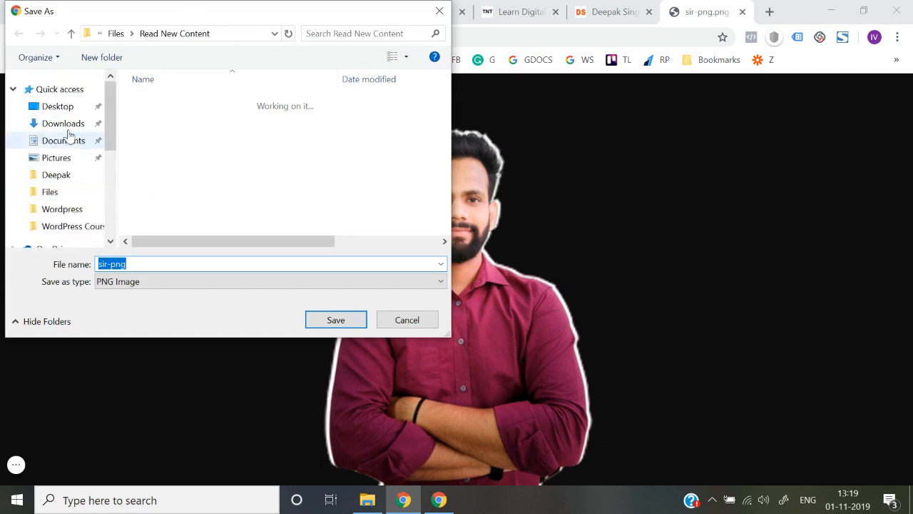
{"action": "left_click", "coordinate": [55, 106]}
{"action": "left_click", "coordinate": [323, 321]}
{"action": "left_click", "coordinate": [207, 6]}
{"action": "left_click", "coordinate": [143, 11]}
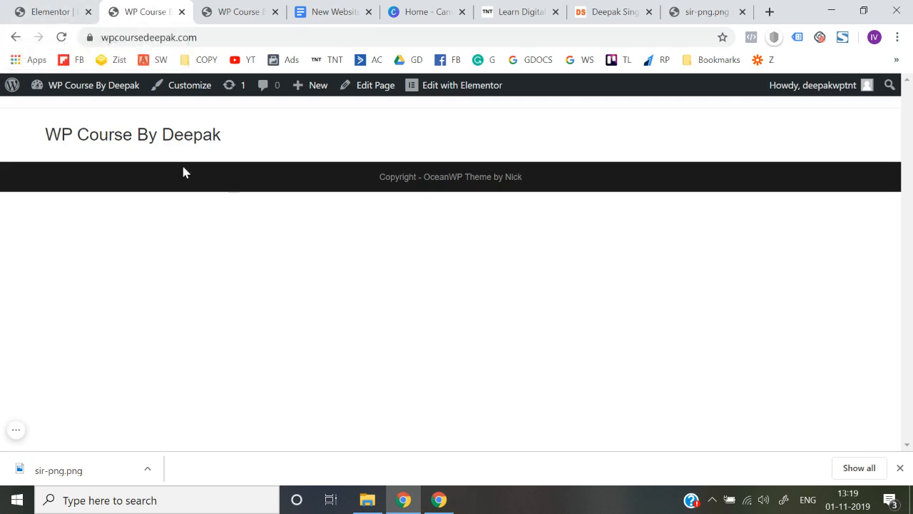
Upload the sir-png image from the Desktop into the Image widget, insert it, and preview the section without the editing controls
{"action": "left_click", "coordinate": [79, 7]}
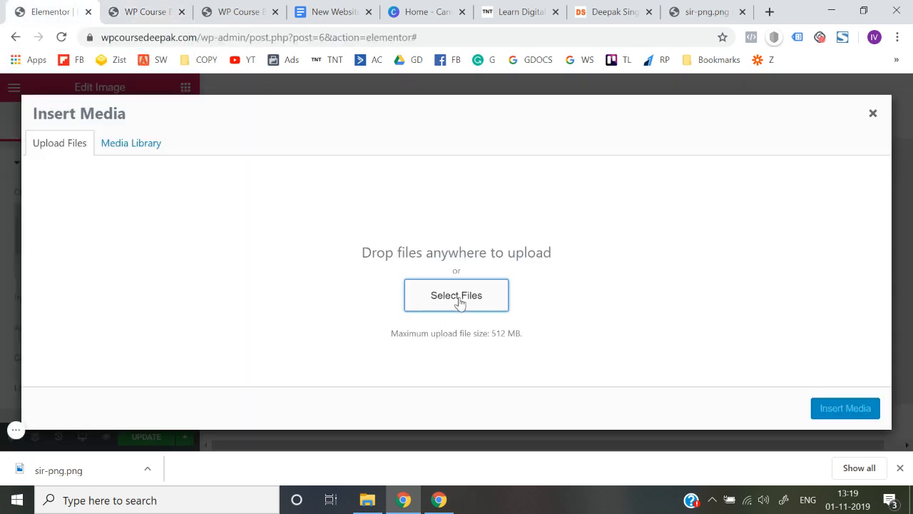
{"action": "left_click", "coordinate": [449, 309]}
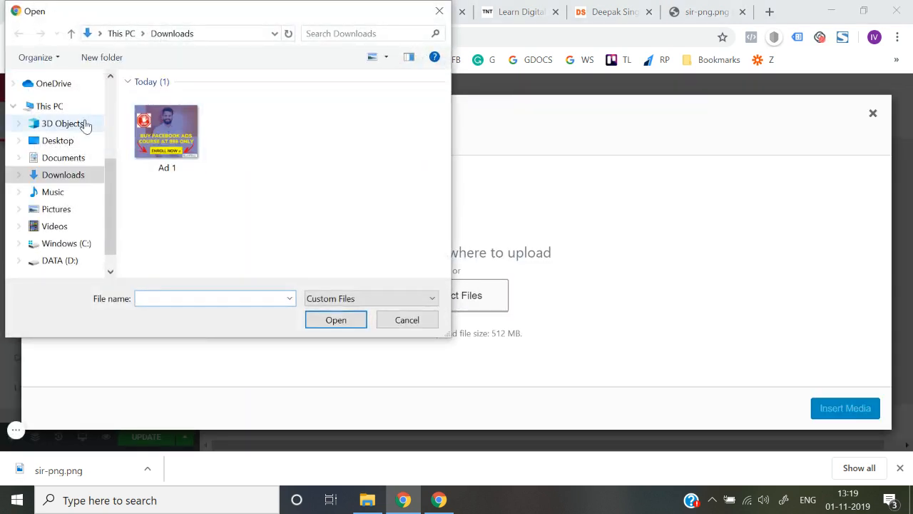
{"action": "left_click", "coordinate": [55, 108]}
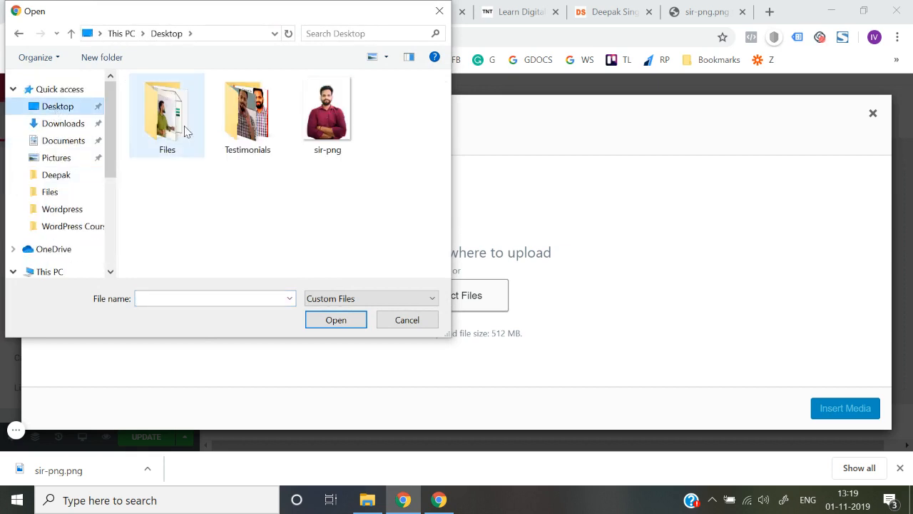
{"action": "double_click", "coordinate": [326, 114]}
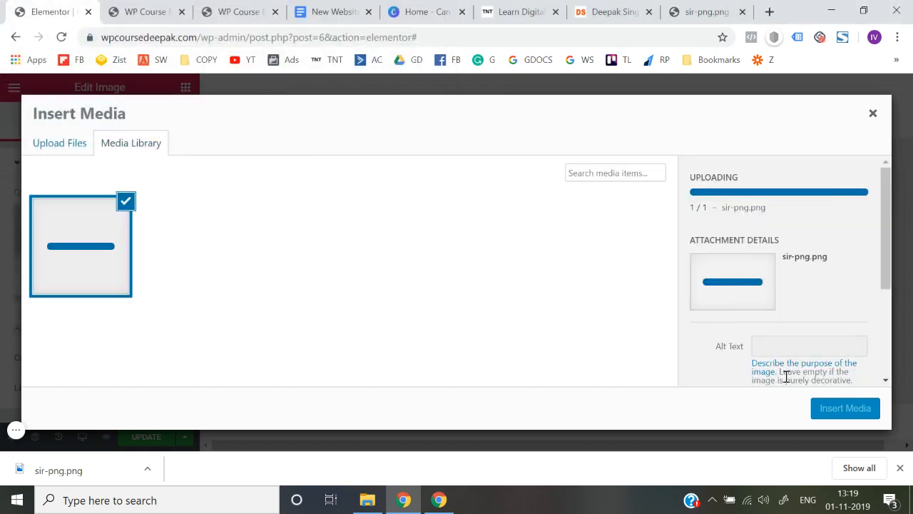
{"action": "left_click", "coordinate": [899, 467]}
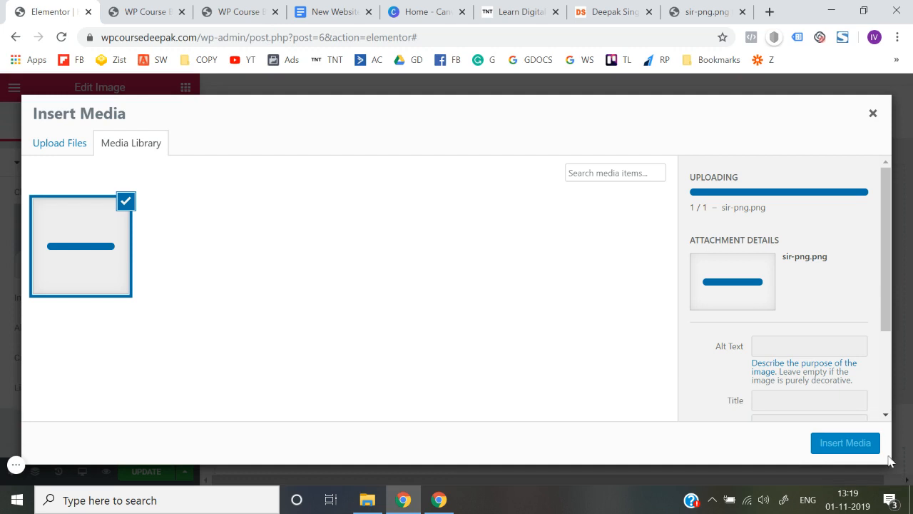
{"action": "left_click", "coordinate": [840, 449]}
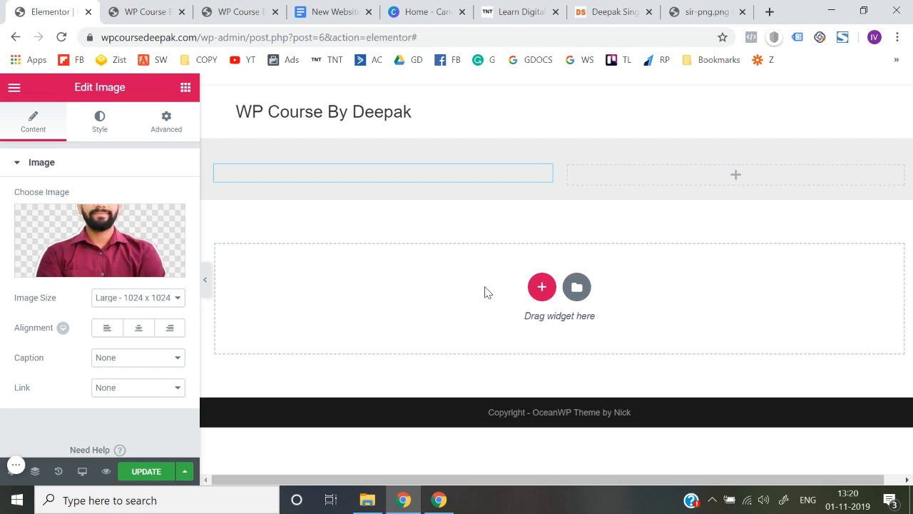
{"action": "scroll", "coordinate": [368, 349], "scroll_direction": "down", "scroll_amount": 1}
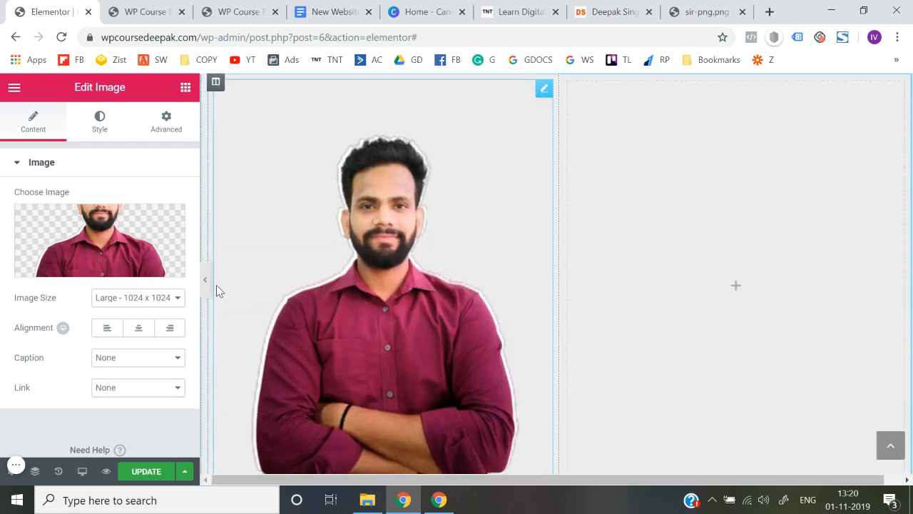
{"action": "left_click_drag", "start_coordinate": [204, 283], "coordinate": [205, 285]}
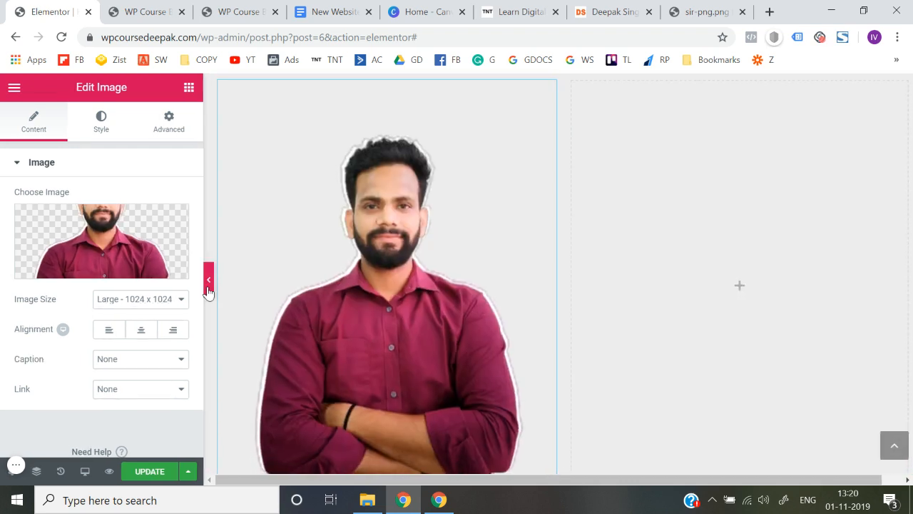
{"action": "left_click", "coordinate": [205, 287]}
{"action": "scroll", "coordinate": [271, 315], "scroll_direction": "up", "scroll_amount": 3}
{"action": "scroll", "coordinate": [100, 319], "scroll_direction": "down", "scroll_amount": 2}
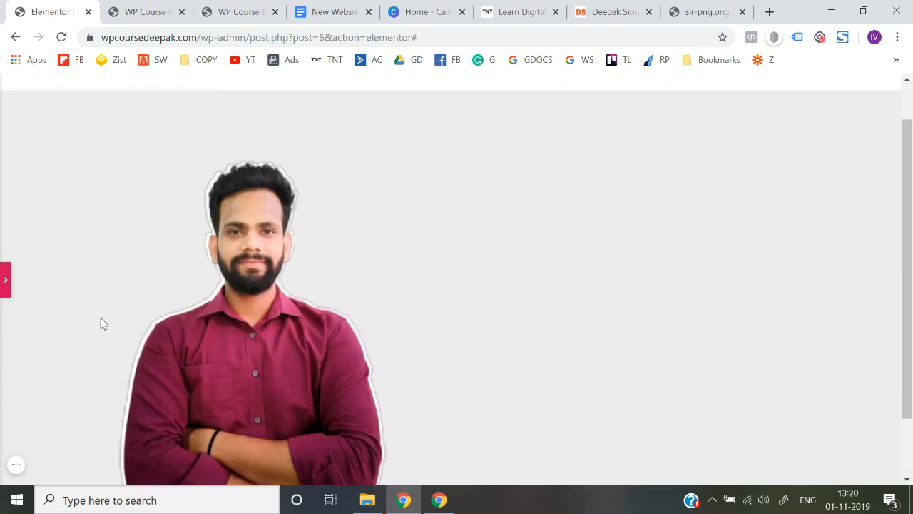
{"action": "left_click", "coordinate": [2, 280]}
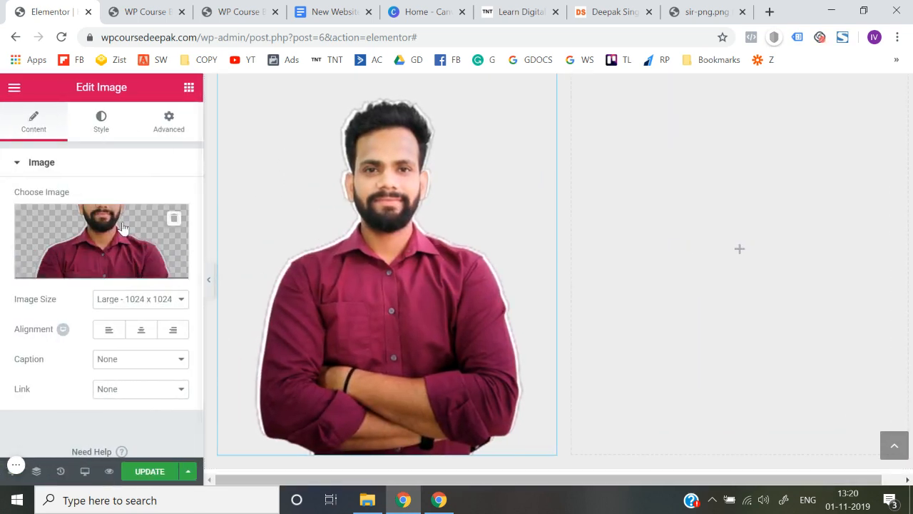
Set the portrait's image size to Full and its width to 43%, and preview the section across the whole page
{"action": "left_click", "coordinate": [105, 126]}
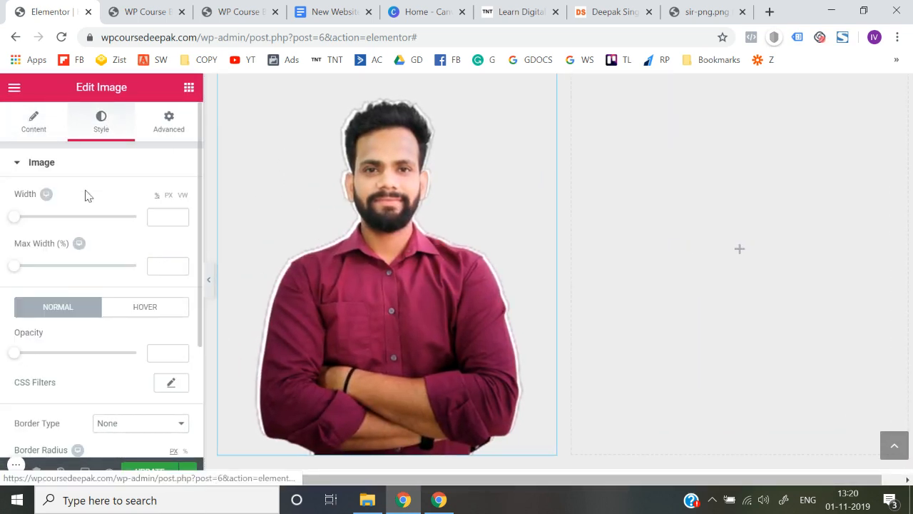
{"action": "left_click", "coordinate": [20, 223]}
{"action": "left_click_drag", "start_coordinate": [20, 224], "coordinate": [73, 227]}
{"action": "left_click", "coordinate": [31, 135]}
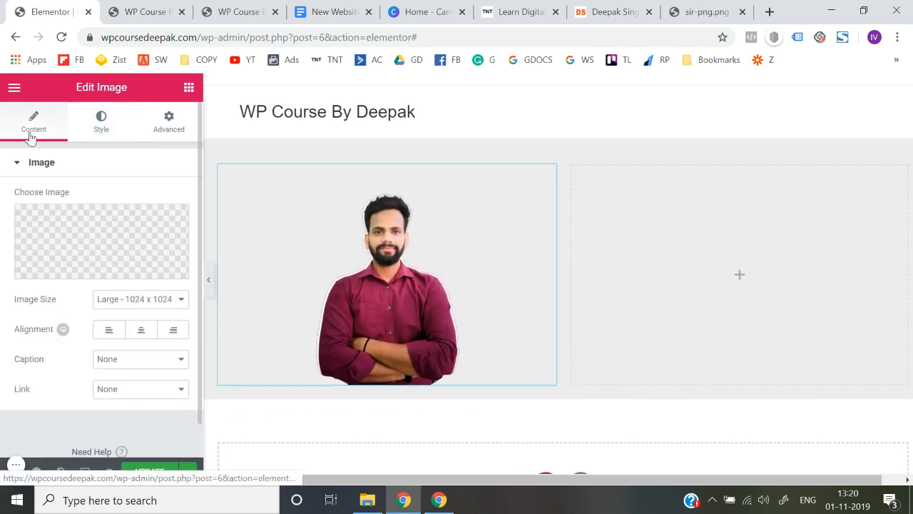
{"action": "left_click", "coordinate": [125, 307]}
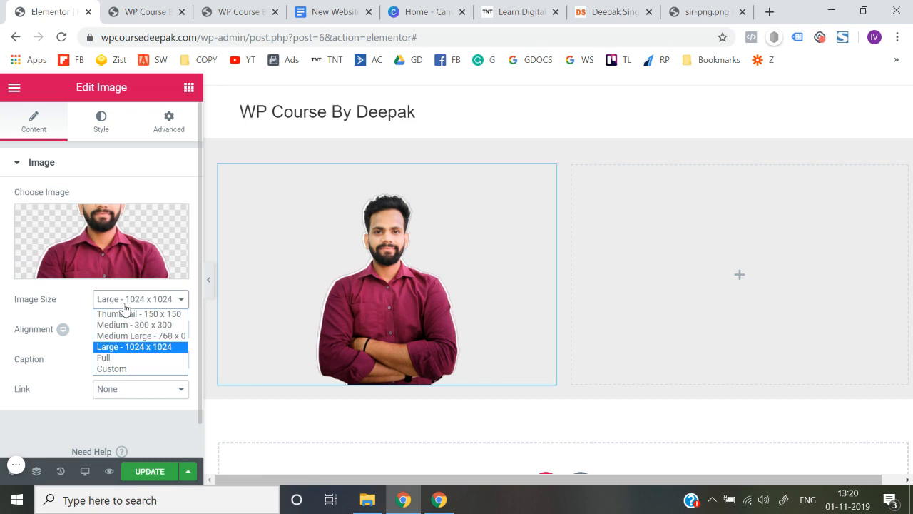
{"action": "left_click", "coordinate": [119, 357]}
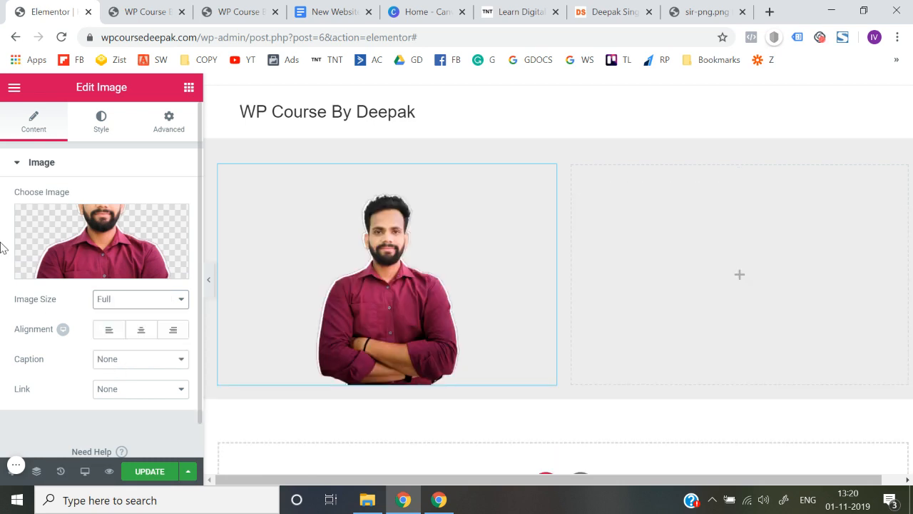
{"action": "left_click", "coordinate": [101, 123]}
{"action": "left_click_drag", "start_coordinate": [72, 222], "coordinate": [64, 225]}
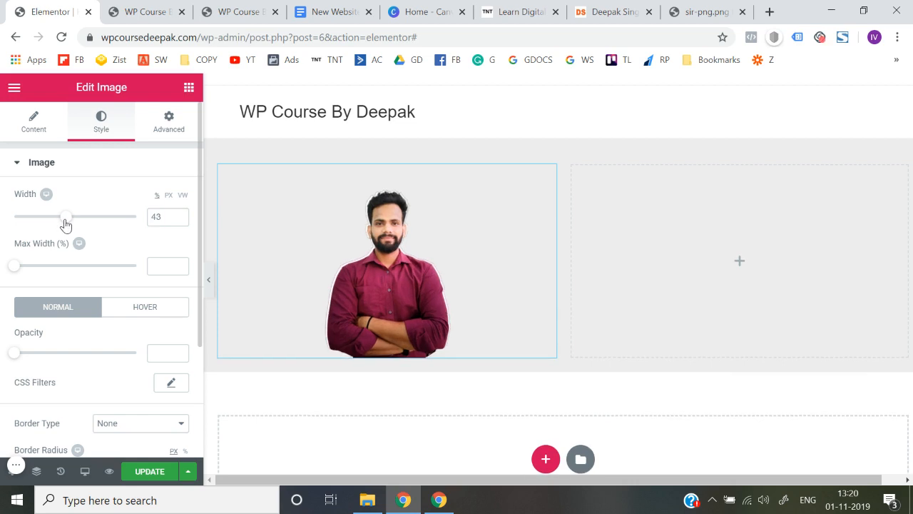
{"action": "left_click", "coordinate": [209, 292]}
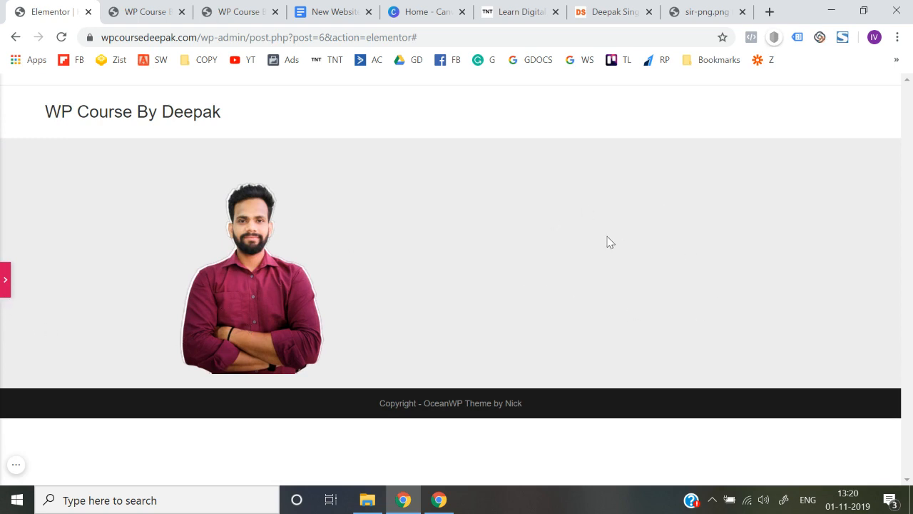
{"action": "left_click", "coordinate": [3, 280]}
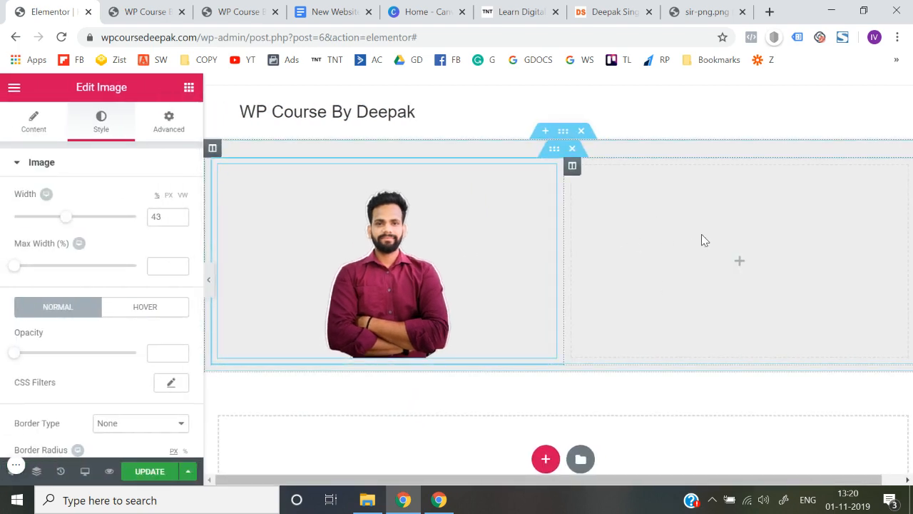
Place a Heading widget in the inner section's second column and clear its placeholder title
{"action": "left_click", "coordinate": [189, 89]}
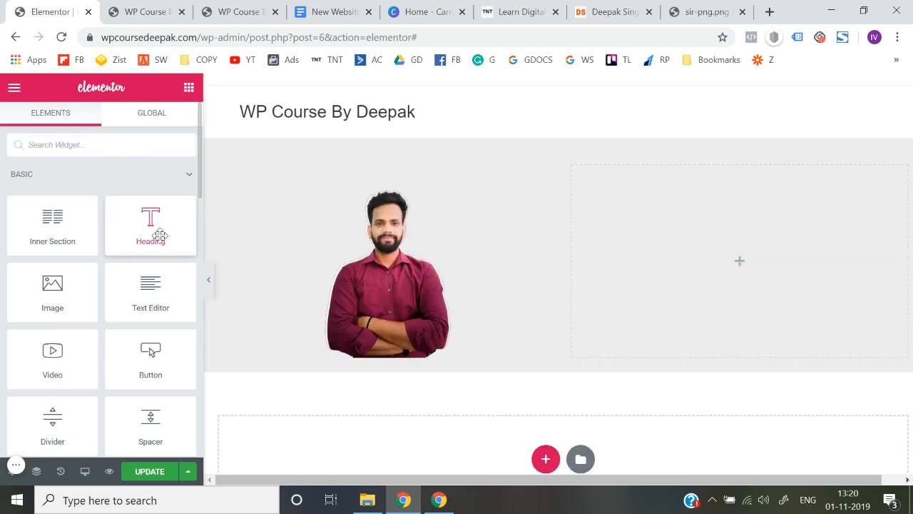
{"action": "left_click_drag", "start_coordinate": [150, 240], "coordinate": [730, 266]}
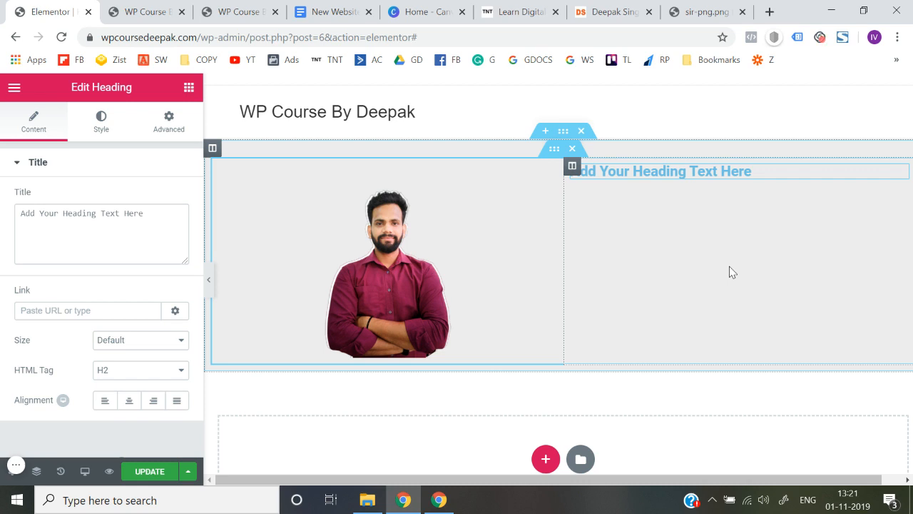
{"action": "triple_click", "coordinate": [161, 223]}
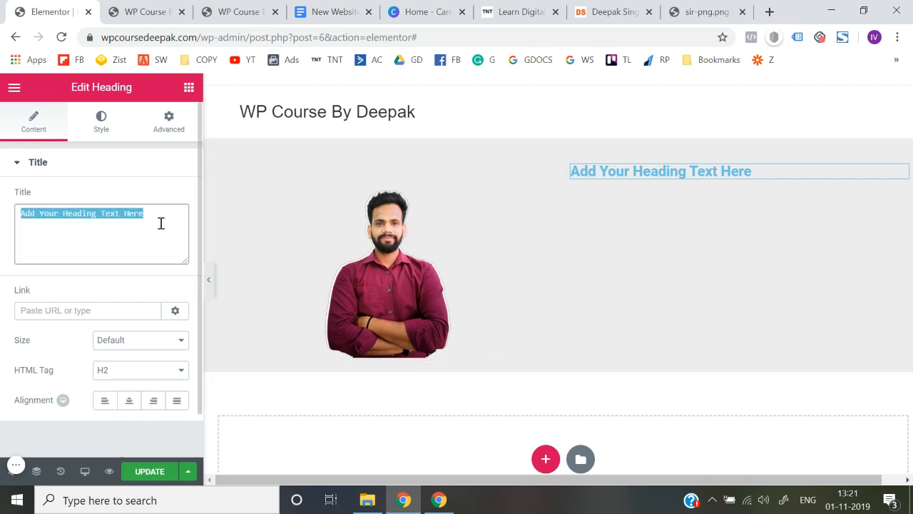
{"action": "key", "text": "BackSpace"}
Copy the New Website document's intro from "Hey there," through "submit your details." and paste it as the heading's title
{"action": "left_click", "coordinate": [314, 10]}
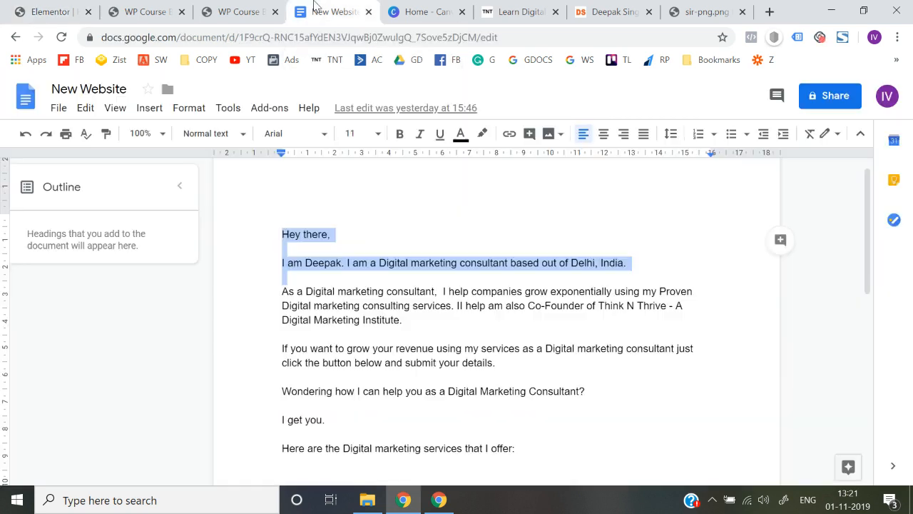
{"action": "left_click", "coordinate": [347, 271]}
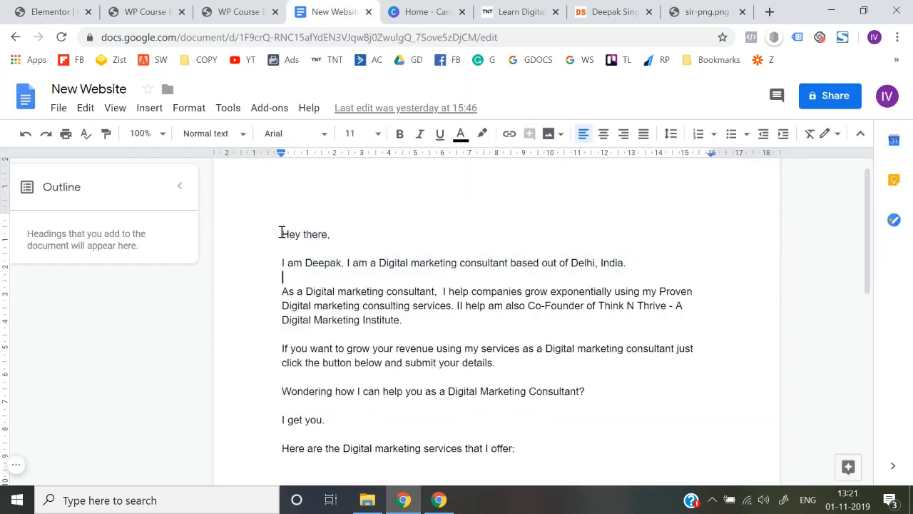
{"action": "left_click_drag", "start_coordinate": [283, 234], "coordinate": [504, 362]}
{"action": "key", "text": "ctrl+c"}
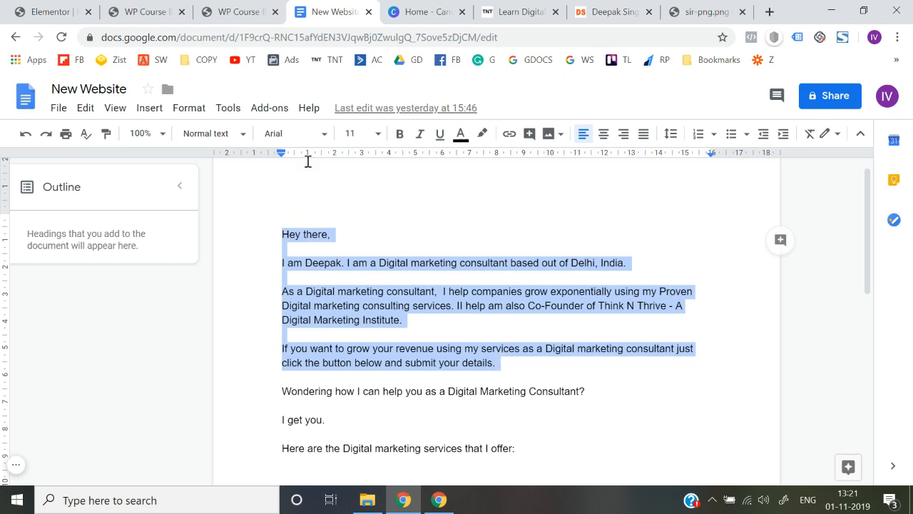
{"action": "key", "text": "ctrl+1"}
{"action": "key", "text": "ctrl+v"}
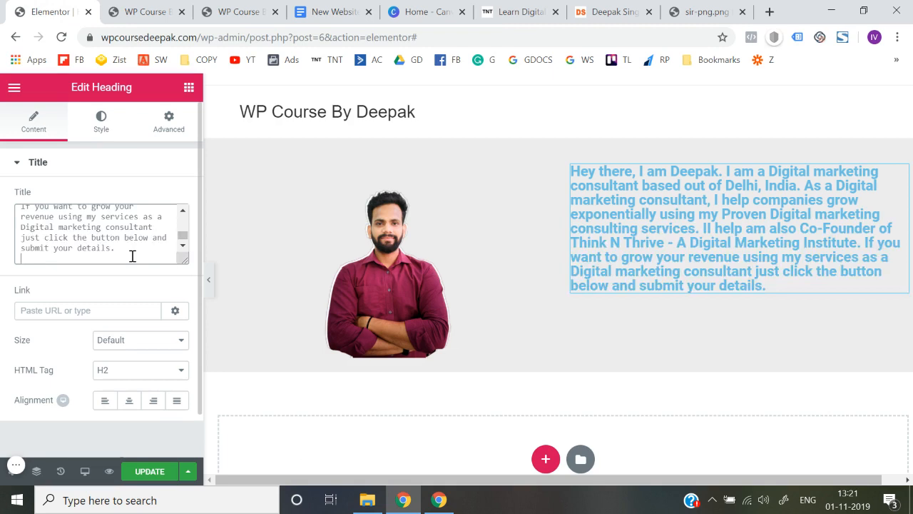
{"action": "scroll", "coordinate": [153, 239], "scroll_direction": "up", "scroll_amount": 3}
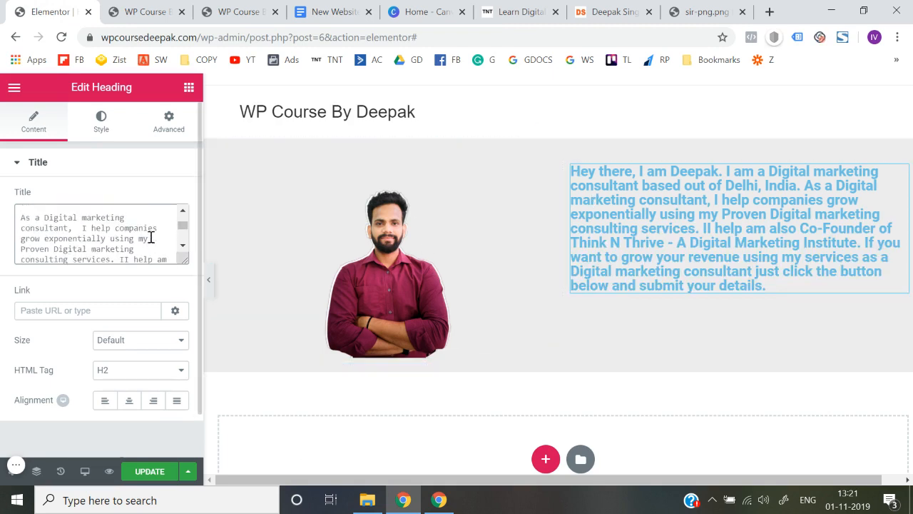
{"action": "scroll", "coordinate": [72, 235], "scroll_direction": "up", "scroll_amount": 2}
{"action": "scroll", "coordinate": [73, 236], "scroll_direction": "down", "scroll_amount": 4}
{"action": "scroll", "coordinate": [72, 235], "scroll_direction": "down", "scroll_amount": 3}
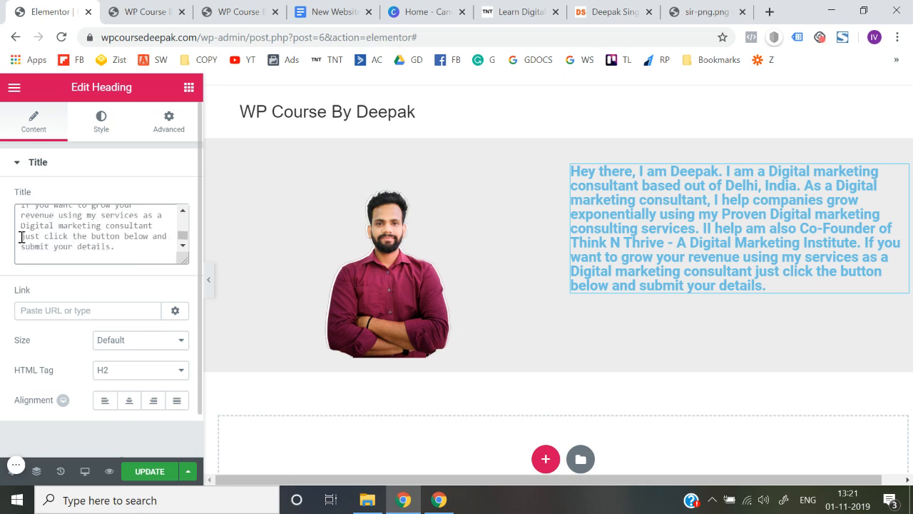
{"action": "left_click", "coordinate": [73, 256]}
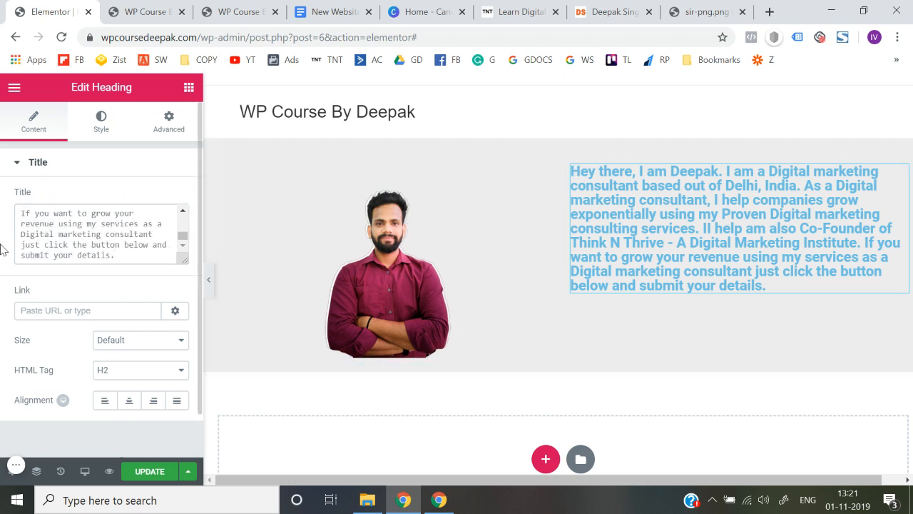
Set the heading's text colour to black at 0.63 opacity, rgba(0,0,0,0.63)
{"action": "left_click", "coordinate": [102, 129]}
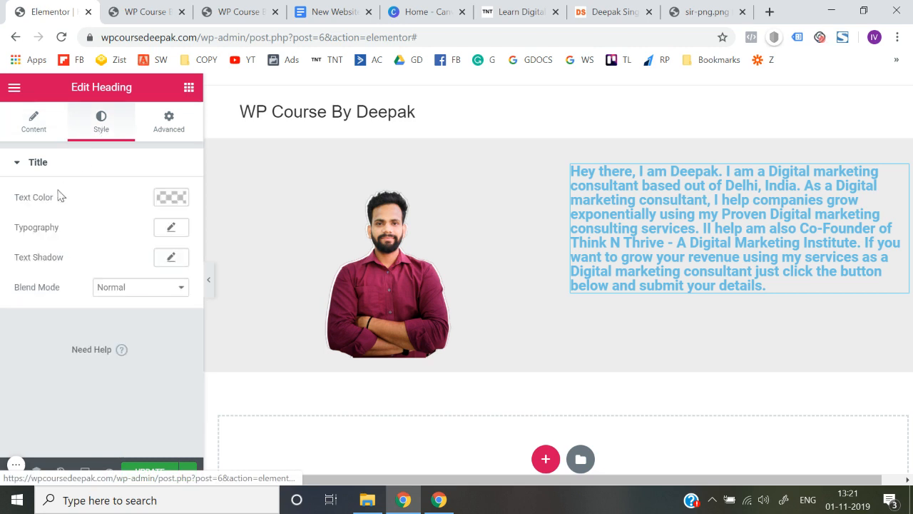
{"action": "left_click", "coordinate": [177, 203]}
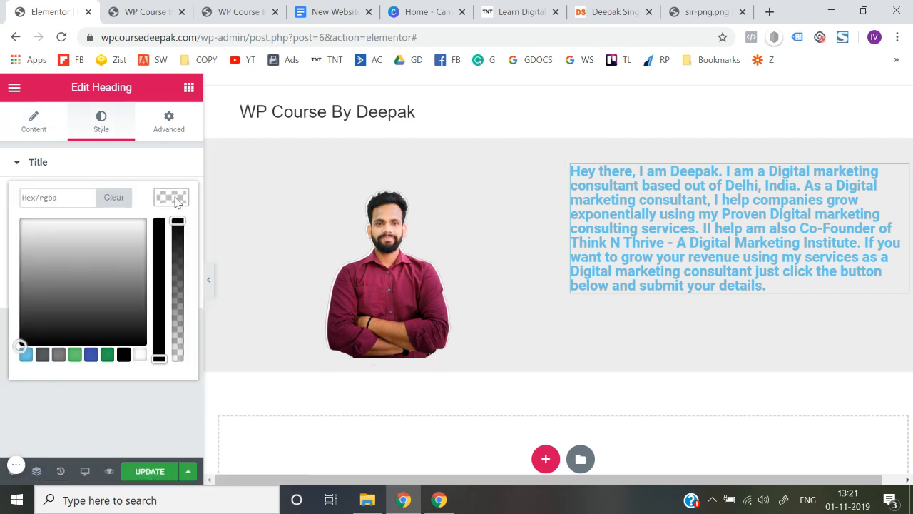
{"action": "left_click", "coordinate": [124, 359]}
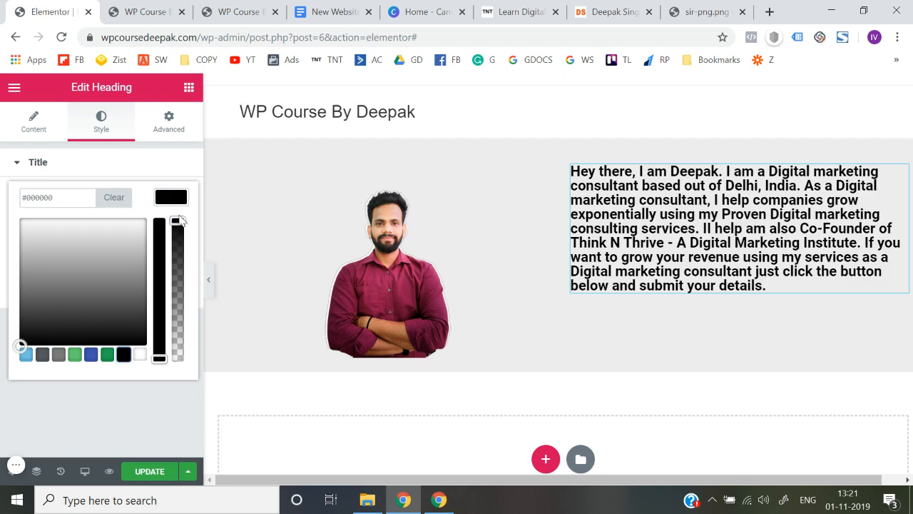
{"action": "left_click_drag", "start_coordinate": [177, 218], "coordinate": [180, 268]}
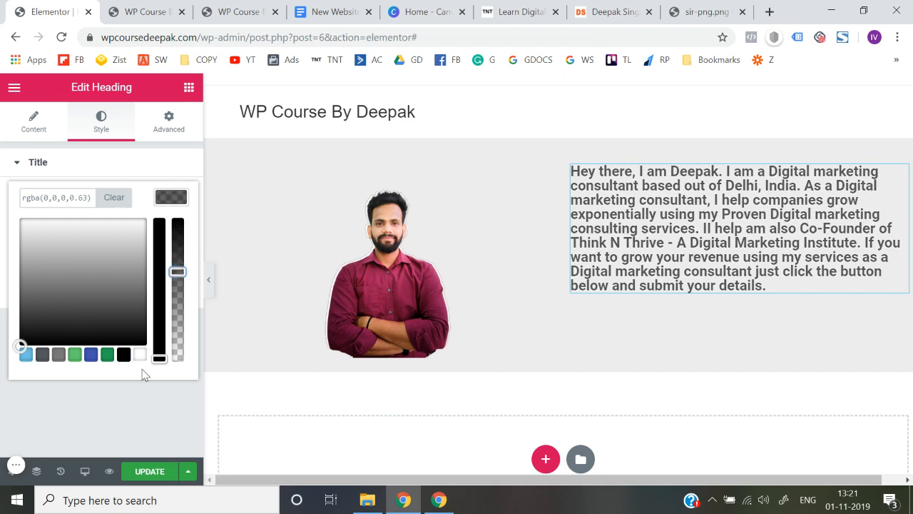
{"action": "left_click", "coordinate": [135, 404]}
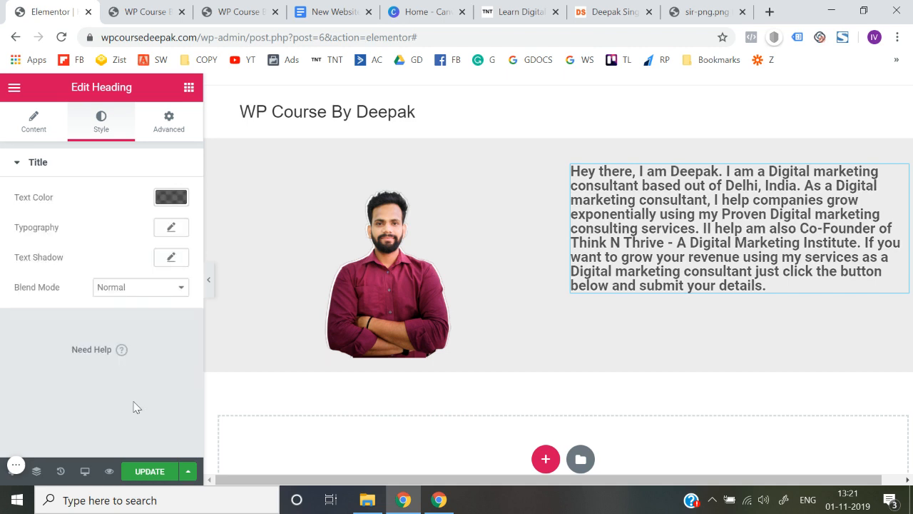
Set the heading's font family to Nunito in its typography settings
{"action": "left_click", "coordinate": [172, 227]}
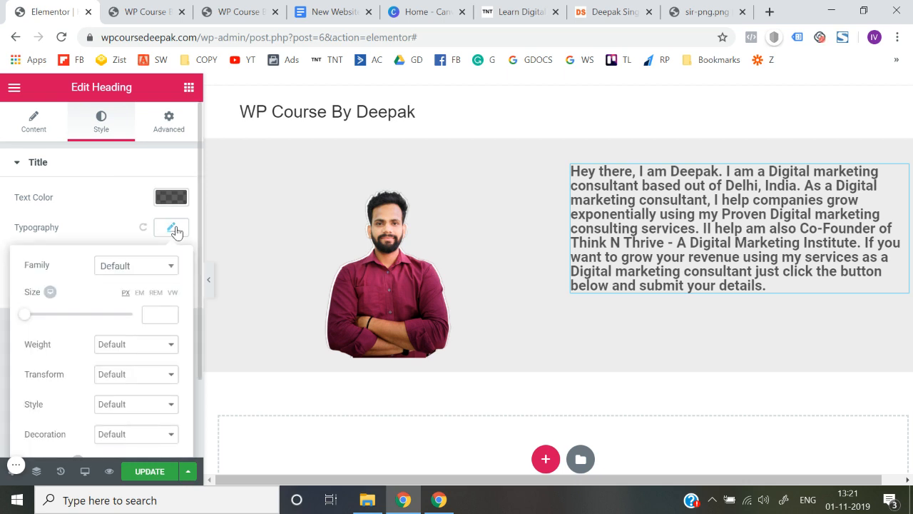
{"action": "left_click", "coordinate": [139, 274]}
{"action": "type", "text": "nun"}
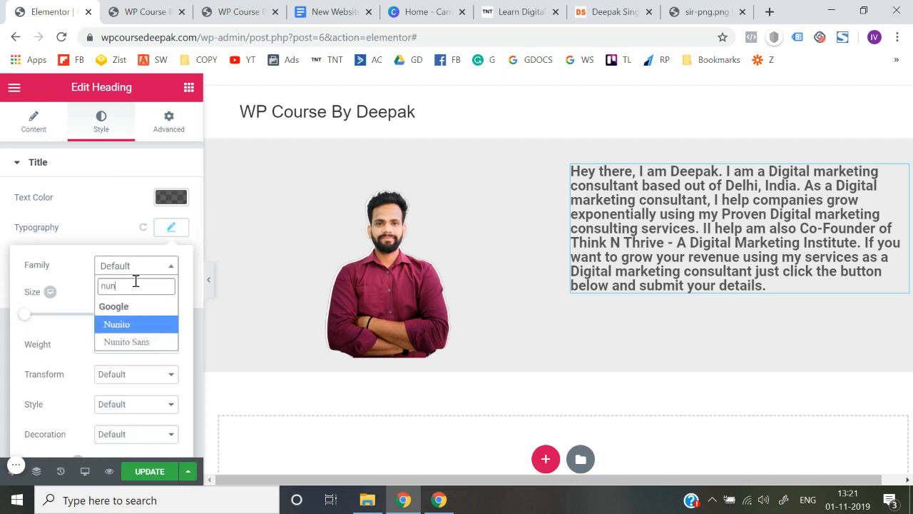
{"action": "left_click", "coordinate": [118, 325]}
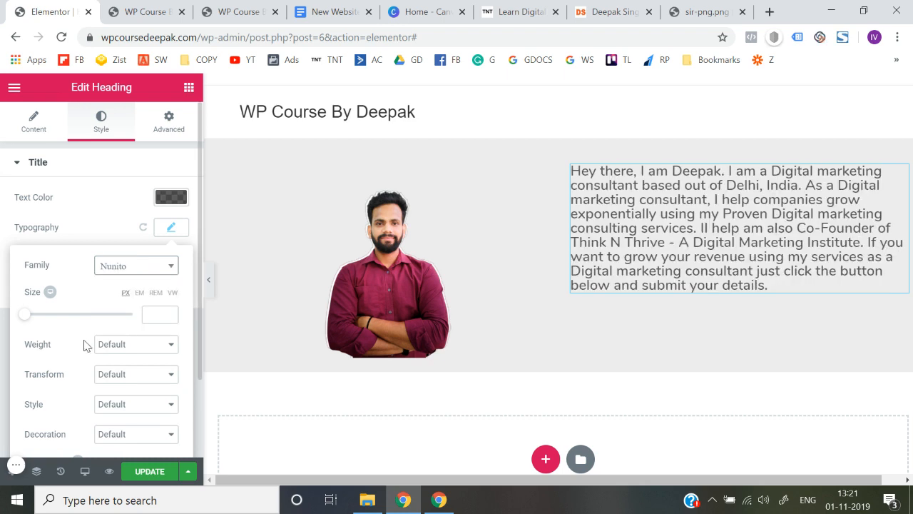
Set the heading's font size to 20 px in its typography settings
{"action": "scroll", "coordinate": [86, 345], "scroll_direction": "down", "scroll_amount": 1}
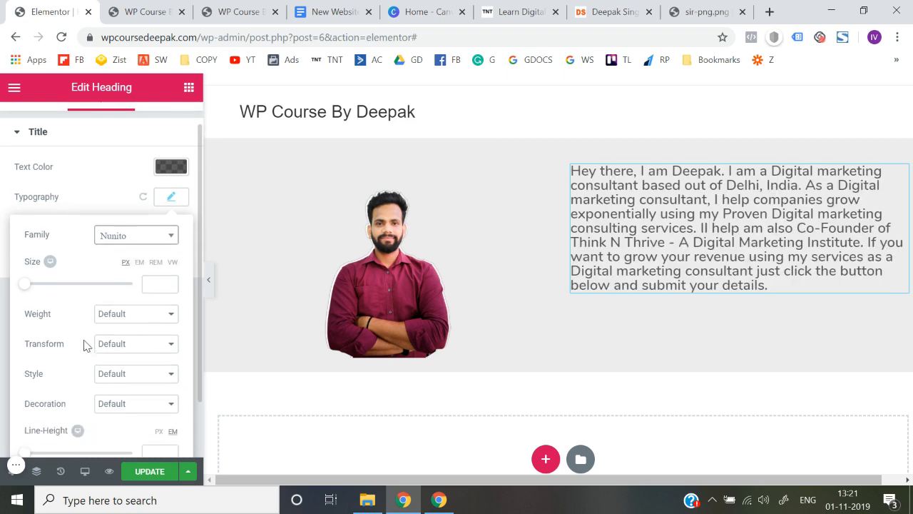
{"action": "left_click", "coordinate": [171, 278]}
{"action": "left_click", "coordinate": [171, 278]}
{"action": "left_click", "coordinate": [172, 277]}
{"action": "left_click_drag", "start_coordinate": [171, 278], "coordinate": [171, 278]}
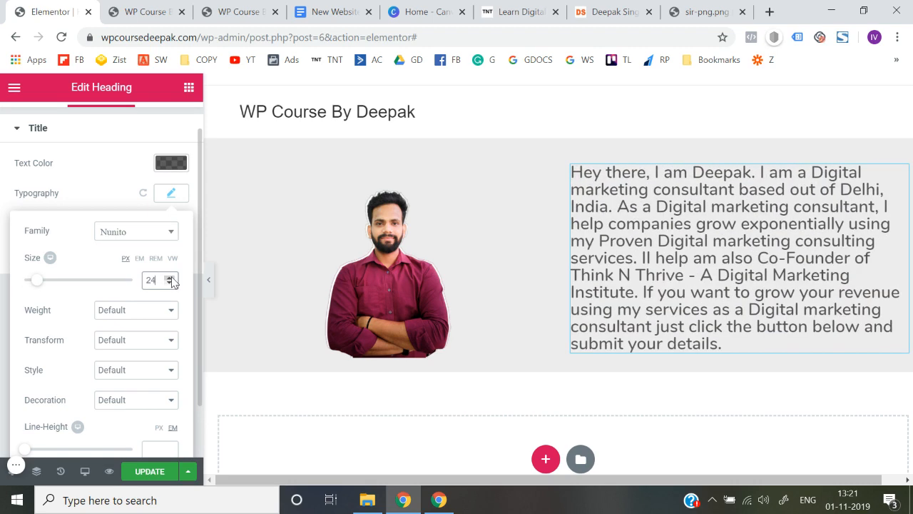
{"action": "left_click", "coordinate": [172, 284]}
{"action": "left_click", "coordinate": [172, 284]}
{"action": "left_click", "coordinate": [172, 283]}
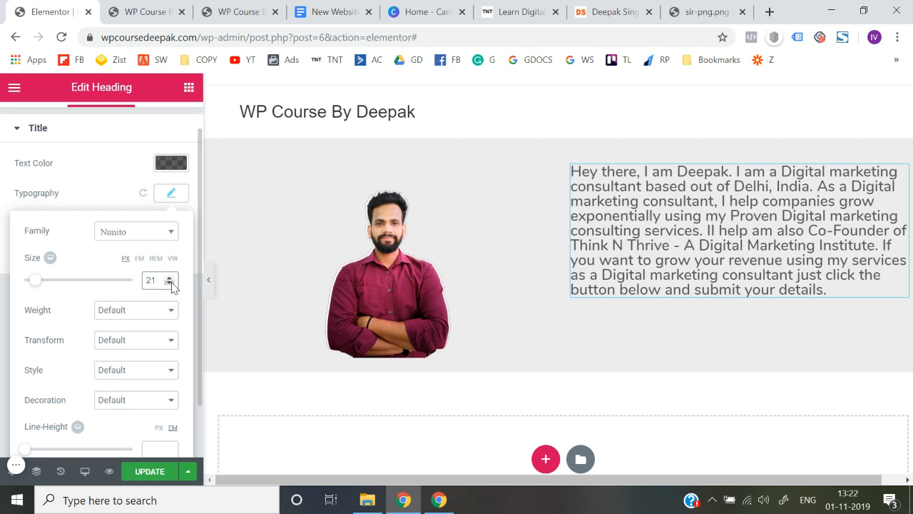
{"action": "left_click", "coordinate": [171, 284]}
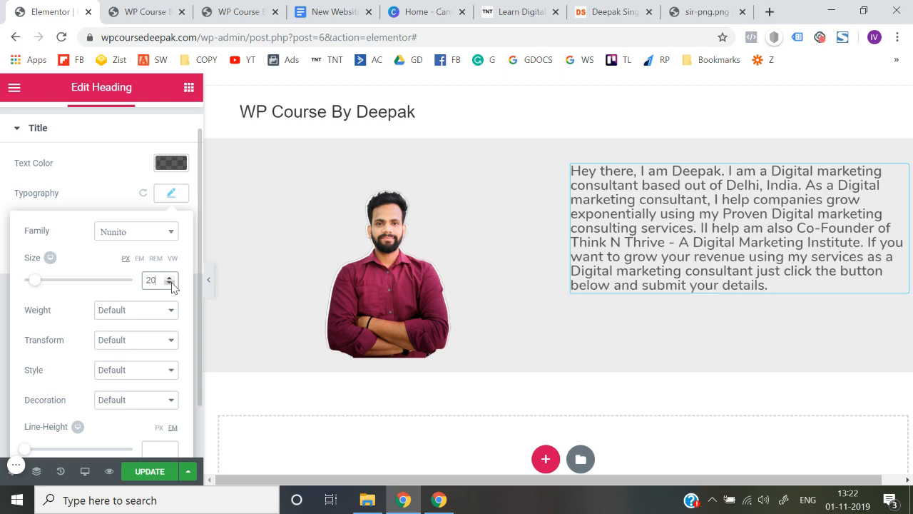
Try font weight 600 on the heading, and settle on a weight of 500
{"action": "left_click", "coordinate": [152, 316]}
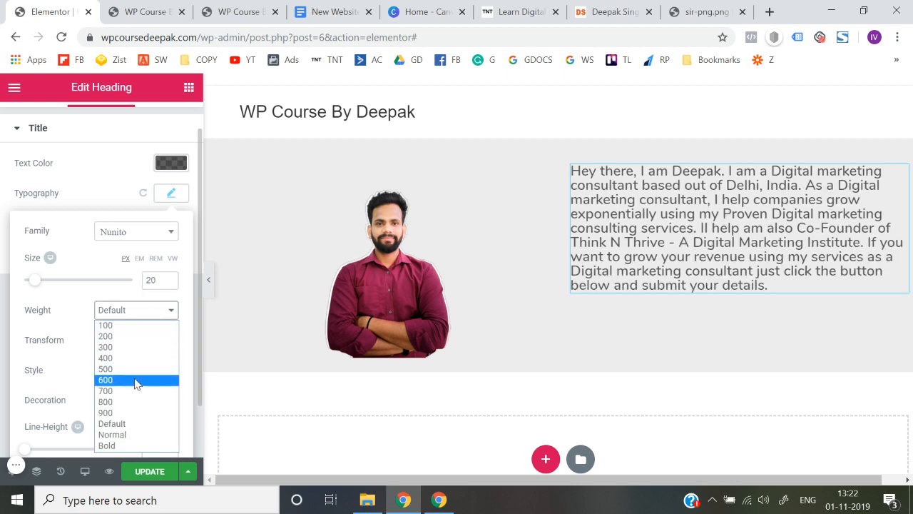
{"action": "left_click", "coordinate": [135, 379]}
{"action": "left_click", "coordinate": [148, 316]}
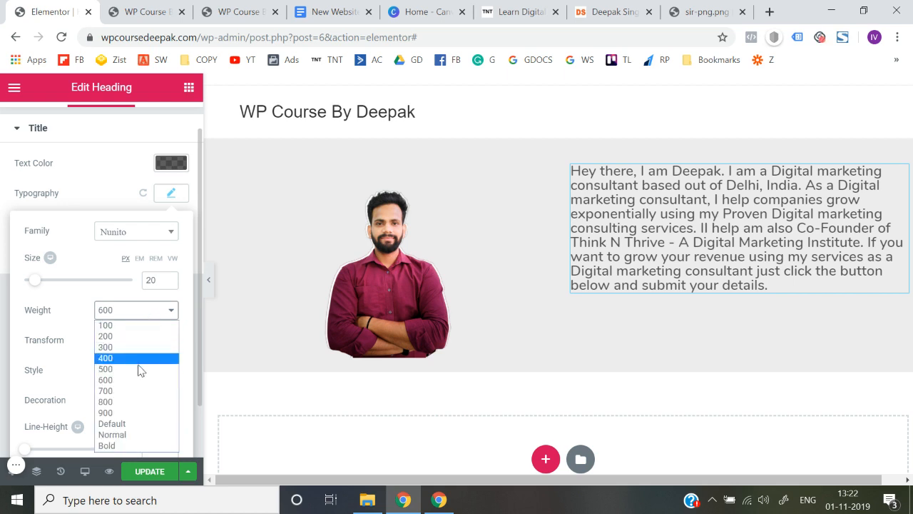
{"action": "left_click", "coordinate": [138, 371]}
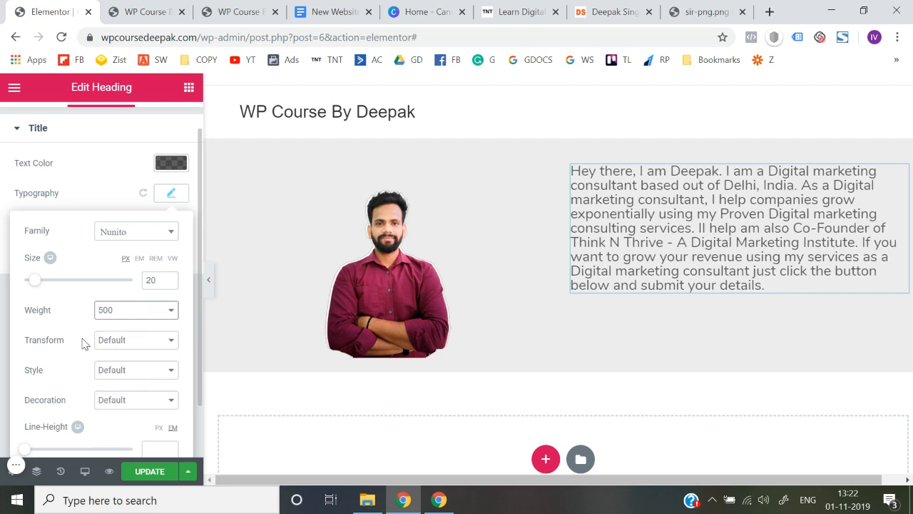
{"action": "scroll", "coordinate": [86, 342], "scroll_direction": "down", "scroll_amount": 1}
{"action": "left_click", "coordinate": [127, 289]}
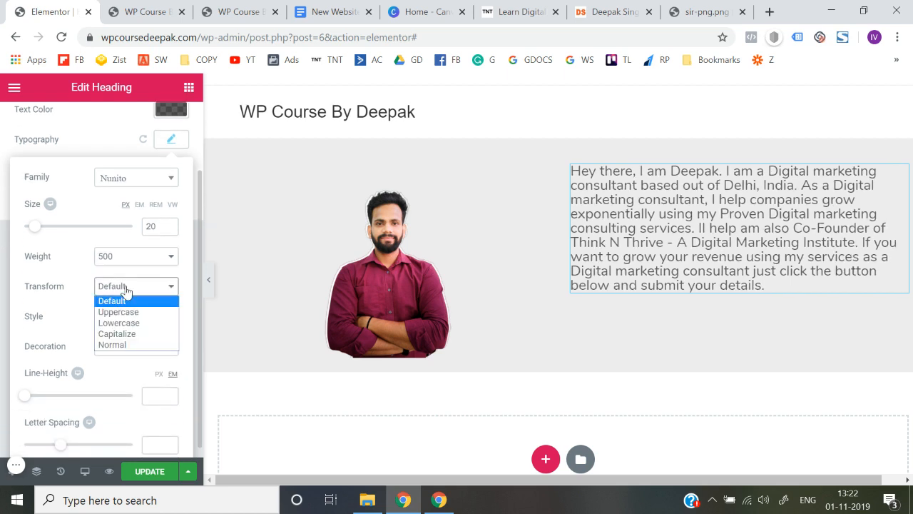
{"action": "left_click", "coordinate": [51, 293]}
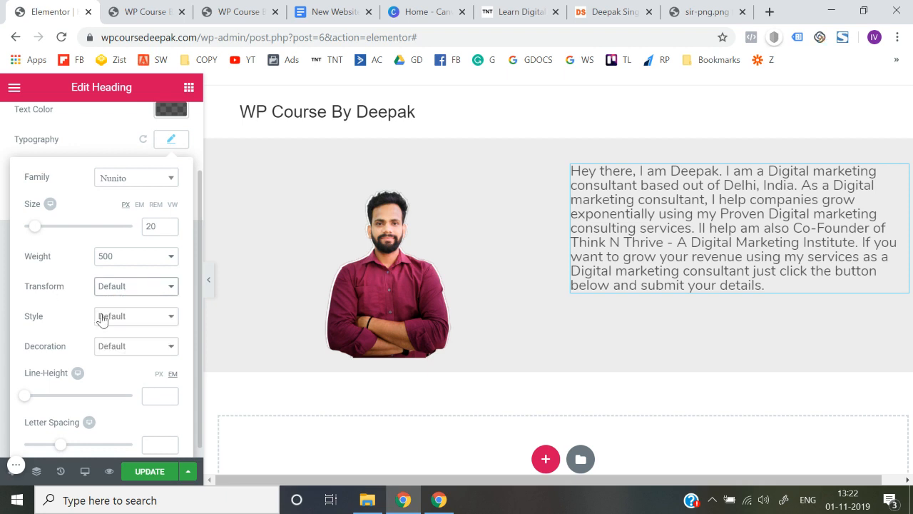
{"action": "left_click", "coordinate": [100, 317]}
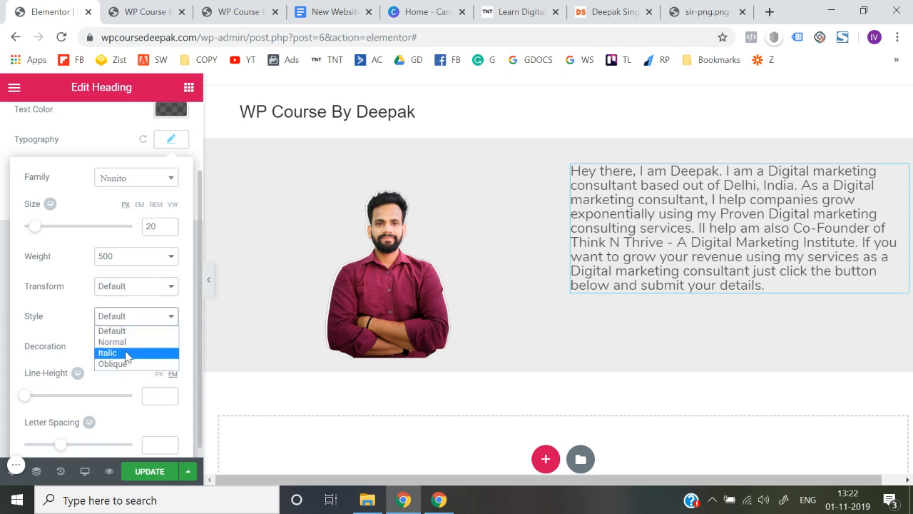
{"action": "left_click", "coordinate": [35, 301]}
Set the heading's line height to 1.3 em and close the typography settings
{"action": "scroll", "coordinate": [77, 334], "scroll_direction": "down", "scroll_amount": 1}
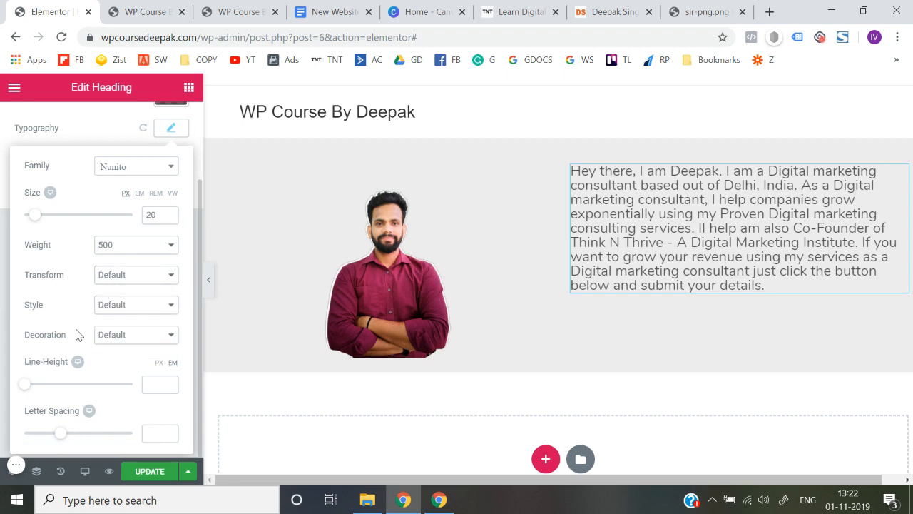
{"action": "left_click", "coordinate": [169, 383]}
{"action": "left_click", "coordinate": [169, 383]}
{"action": "left_click", "coordinate": [169, 383]}
{"action": "left_click", "coordinate": [169, 383]}
{"action": "left_click", "coordinate": [169, 383]}
{"action": "left_click", "coordinate": [169, 383]}
{"action": "left_click", "coordinate": [169, 383]}
{"action": "left_click", "coordinate": [169, 383]}
{"action": "left_click", "coordinate": [169, 383]}
{"action": "left_click", "coordinate": [169, 384]}
{"action": "left_click", "coordinate": [169, 383]}
{"action": "left_click", "coordinate": [169, 383]}
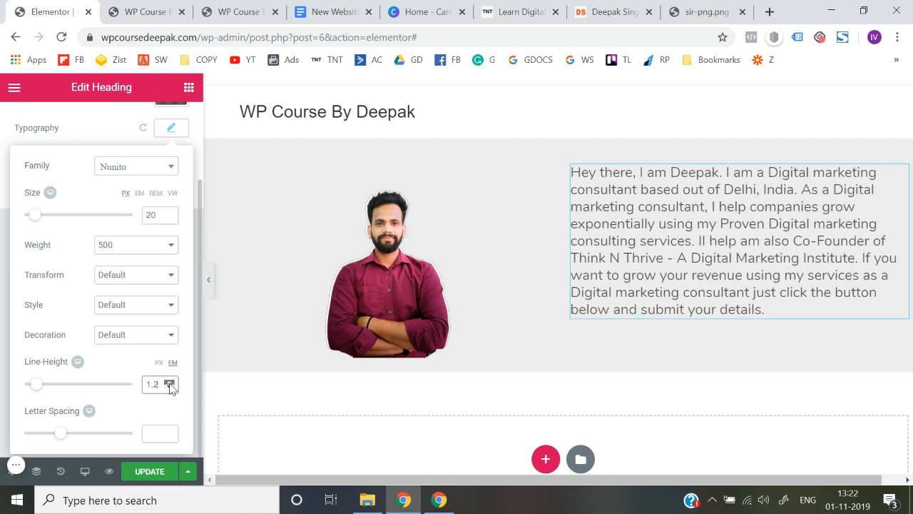
{"action": "left_click", "coordinate": [169, 383]}
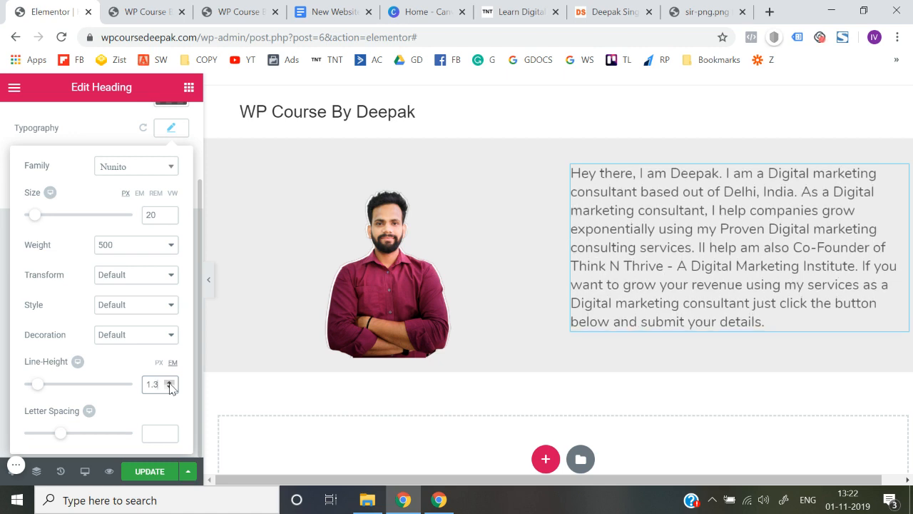
{"action": "left_click", "coordinate": [170, 388]}
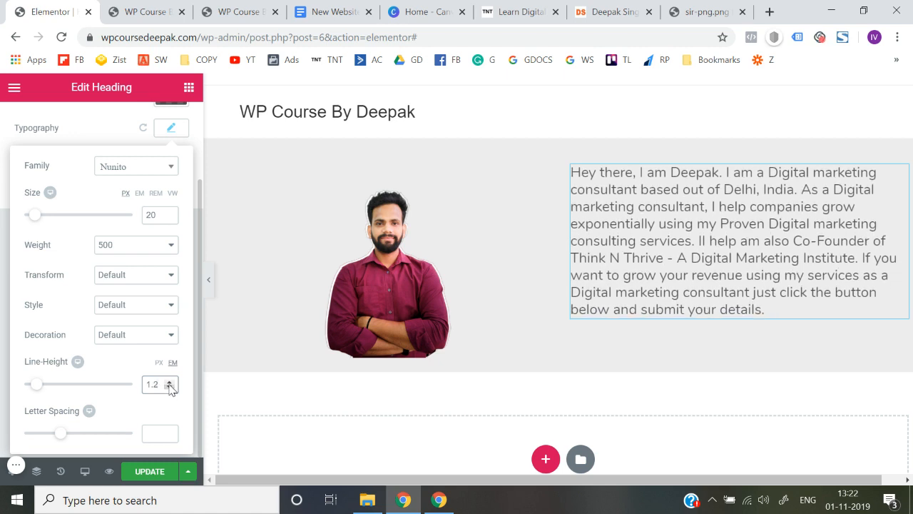
{"action": "left_click", "coordinate": [169, 383]}
{"action": "left_click", "coordinate": [1, 367]}
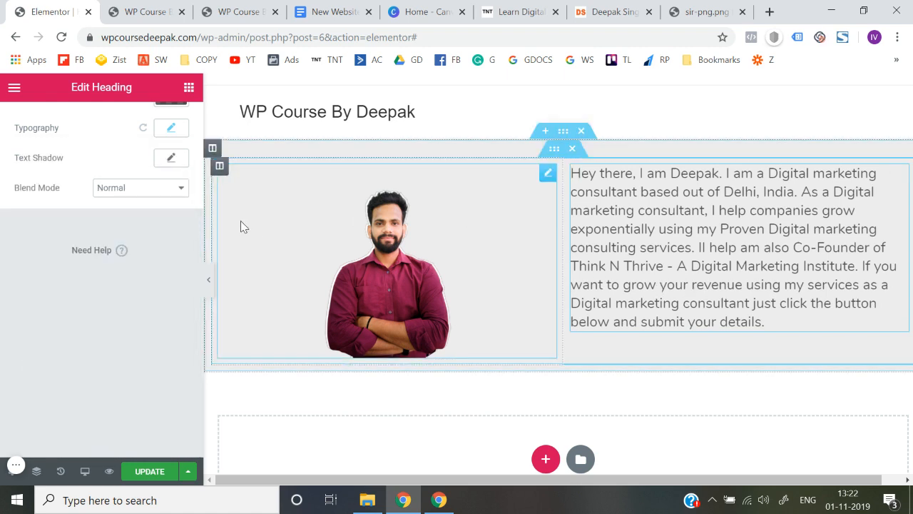
Try centre alignment on the intro heading, and set its alignment to left
{"action": "scroll", "coordinate": [39, 161], "scroll_direction": "up", "scroll_amount": 3}
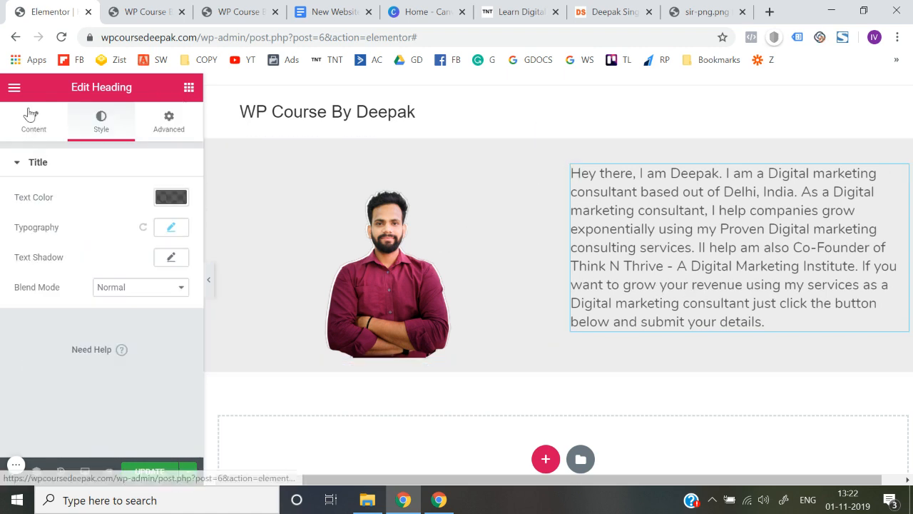
{"action": "left_click", "coordinate": [32, 118]}
{"action": "left_click", "coordinate": [129, 404]}
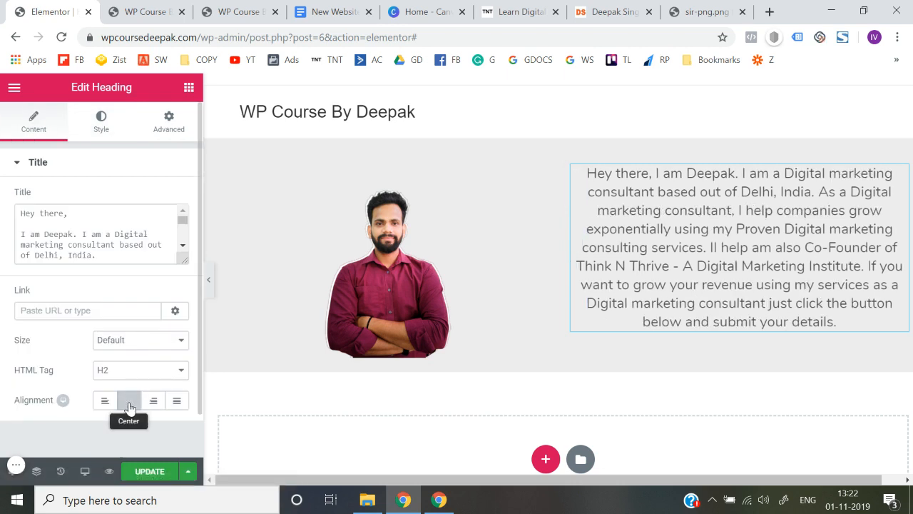
{"action": "left_click", "coordinate": [105, 401]}
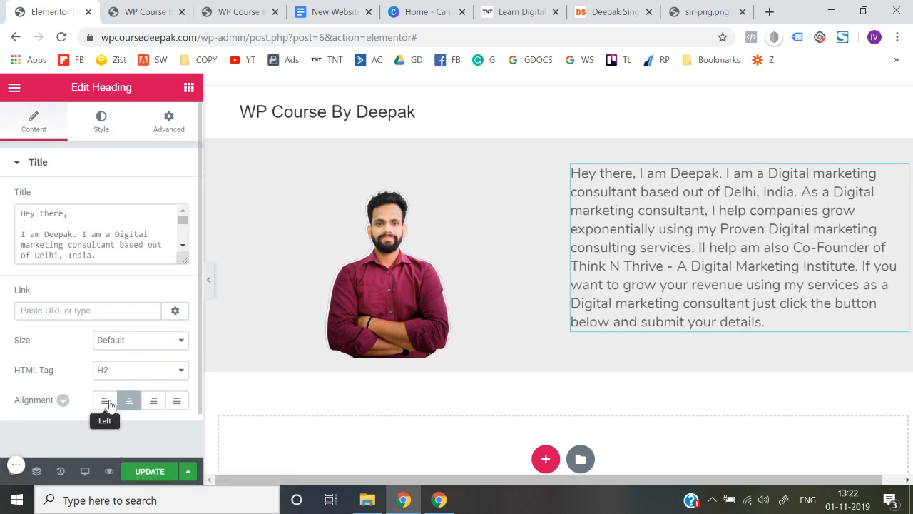
Preview the intro section across the full page width with the editing panel hidden, and bring the panel back
{"action": "left_click", "coordinate": [208, 281]}
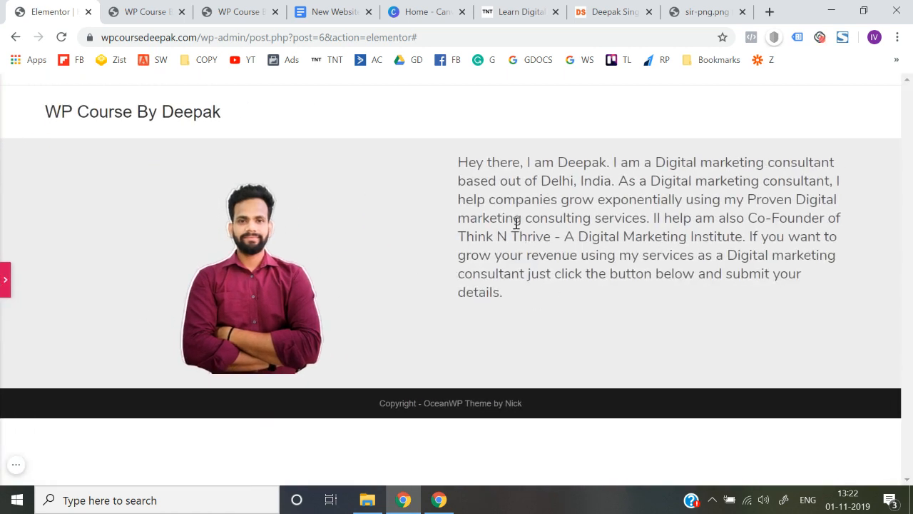
{"action": "left_click", "coordinate": [8, 289]}
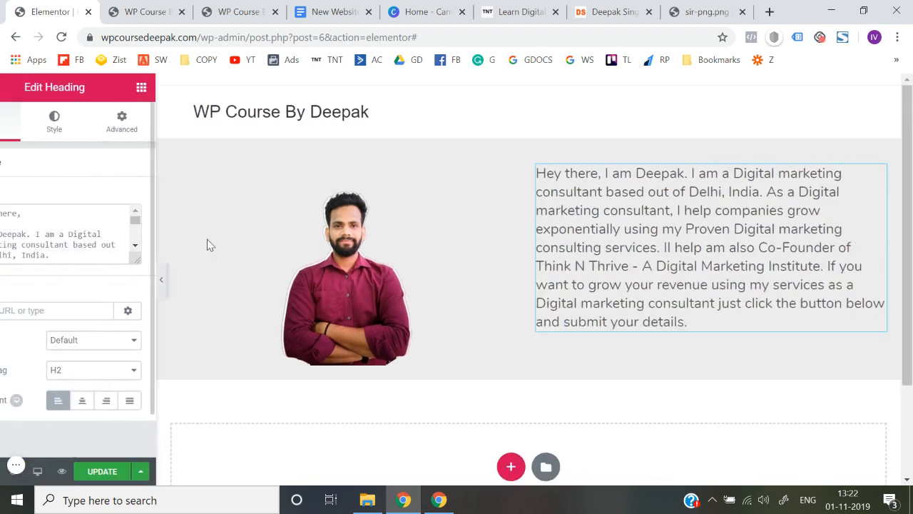
{"action": "left_click", "coordinate": [438, 208]}
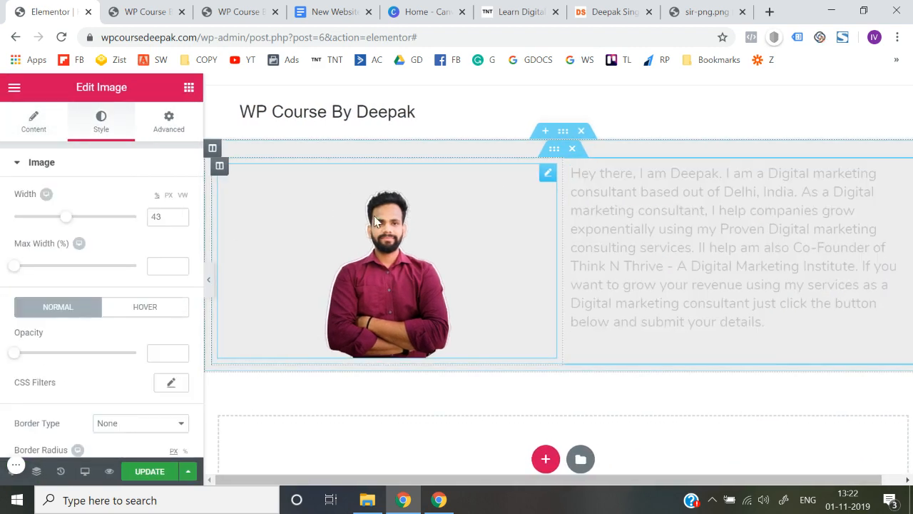
{"action": "left_click", "coordinate": [209, 286]}
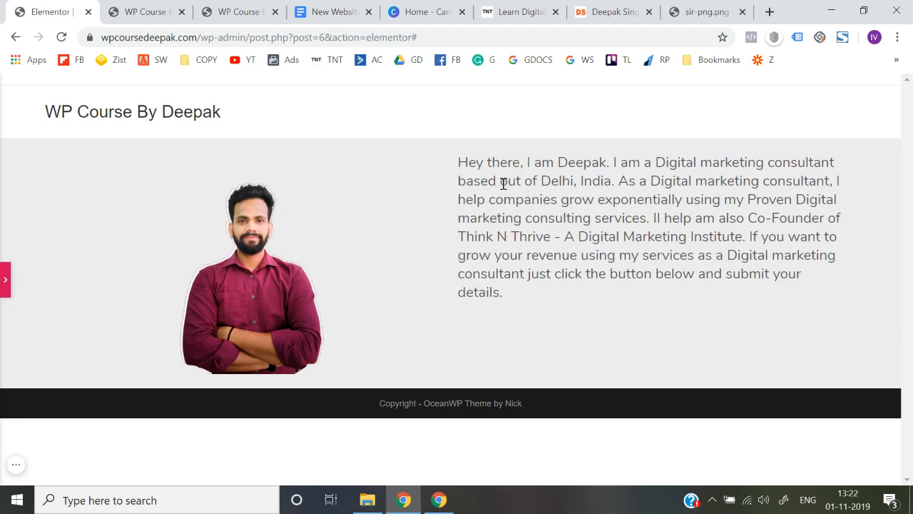
{"action": "left_click", "coordinate": [4, 280]}
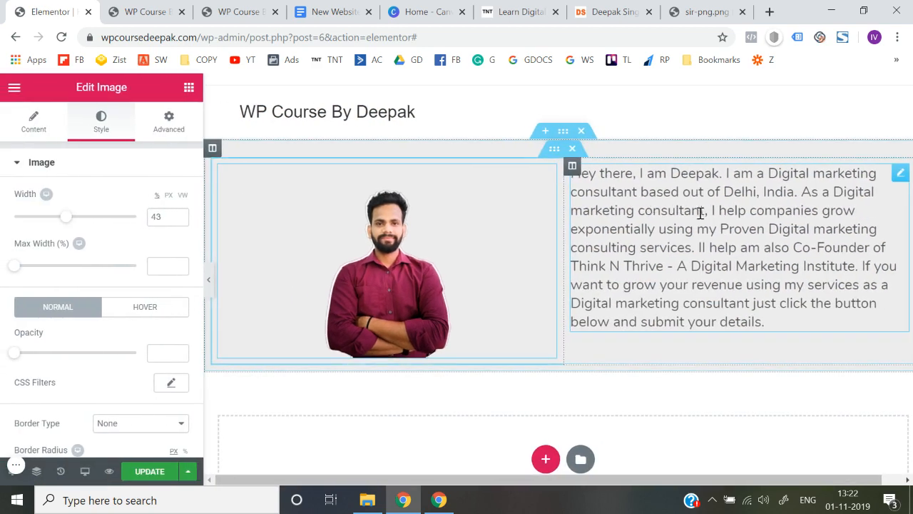
Unlink the text column's padding values, set its top padding to 38 px and preview the page
{"action": "left_click", "coordinate": [572, 167]}
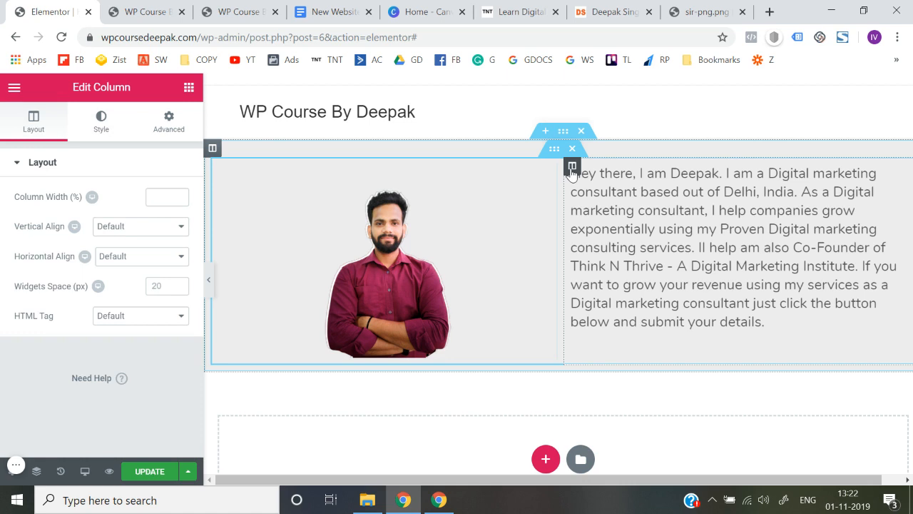
{"action": "left_click", "coordinate": [178, 126]}
{"action": "left_click", "coordinate": [171, 276]}
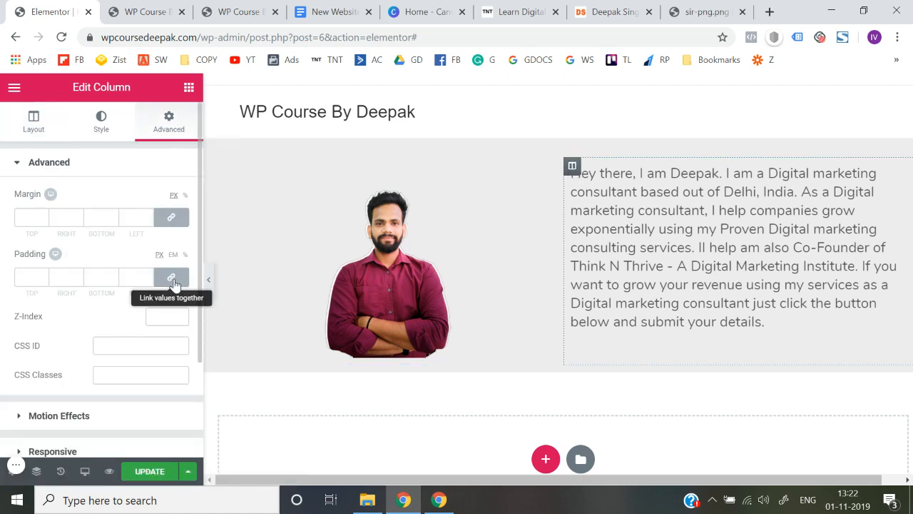
{"action": "left_click", "coordinate": [42, 275]}
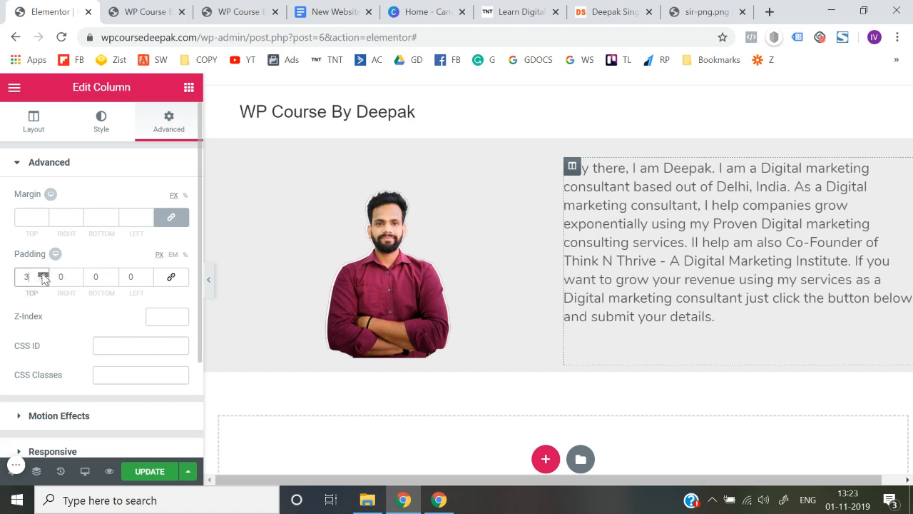
{"action": "left_click", "coordinate": [43, 275]}
{"action": "left_click", "coordinate": [43, 274]}
{"action": "left_click", "coordinate": [43, 275]}
{"action": "left_click", "coordinate": [42, 274]}
{"action": "left_click", "coordinate": [43, 275]}
{"action": "left_click", "coordinate": [43, 275]}
{"action": "left_click", "coordinate": [43, 275]}
{"action": "left_click", "coordinate": [43, 274]}
{"action": "left_click", "coordinate": [43, 275]}
{"action": "left_click", "coordinate": [43, 275]}
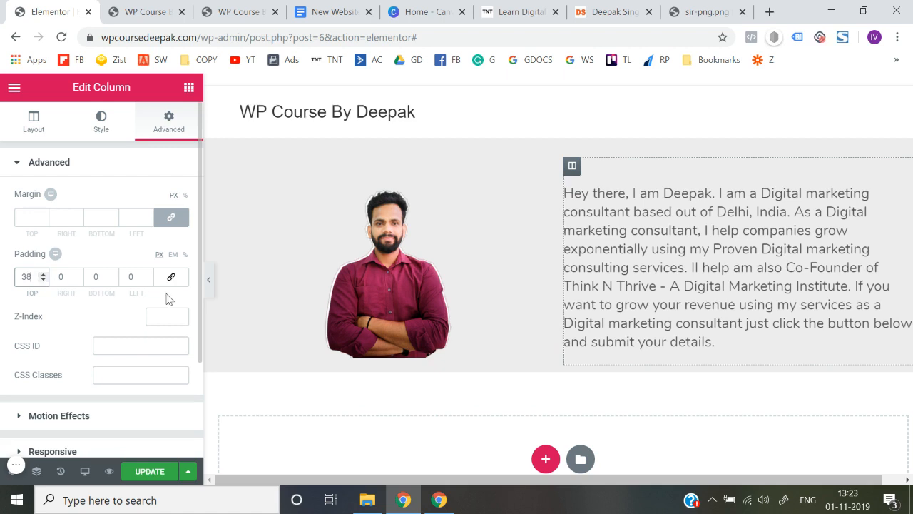
{"action": "left_click", "coordinate": [209, 289]}
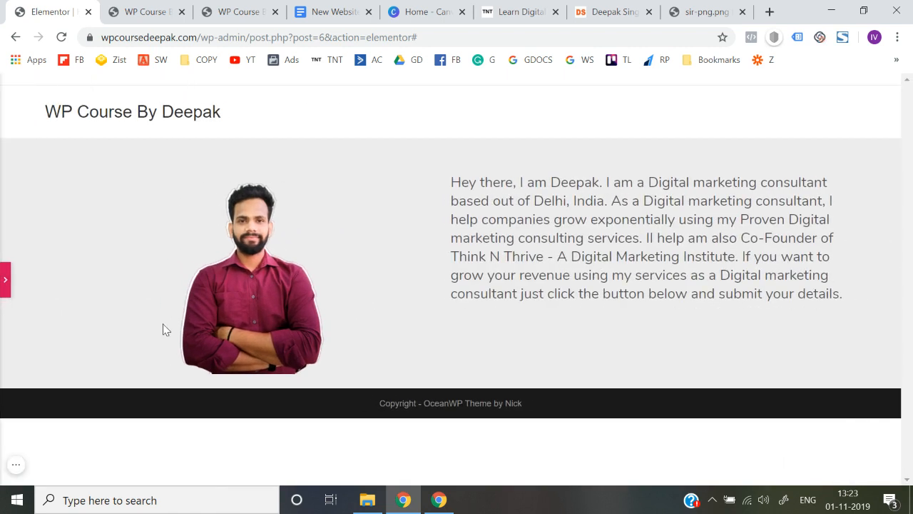
{"action": "left_click", "coordinate": [5, 279]}
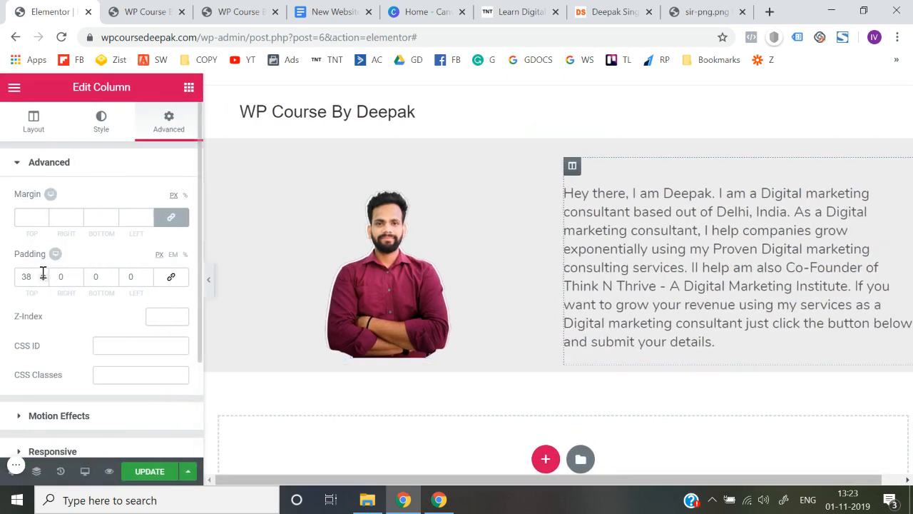
Increase the text column's top padding to 56 px and preview the page with the panel hidden
{"action": "left_click", "coordinate": [42, 274]}
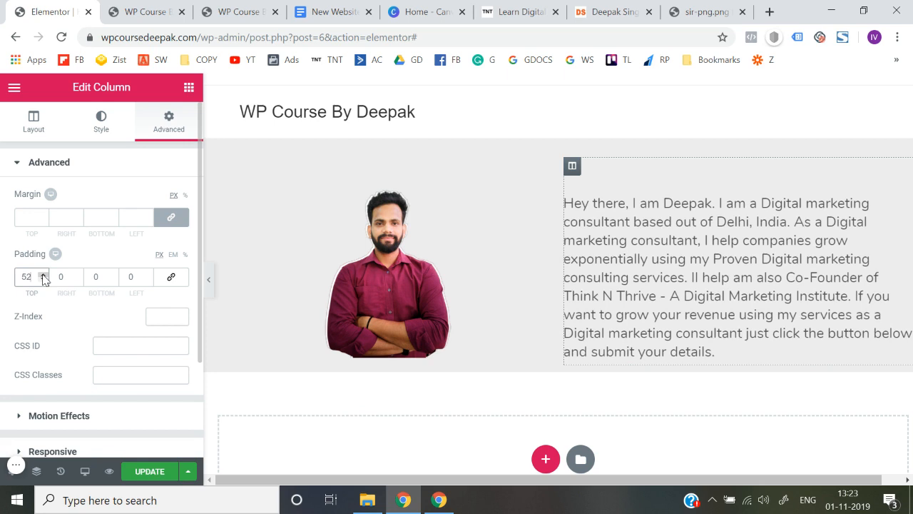
{"action": "left_click", "coordinate": [42, 274]}
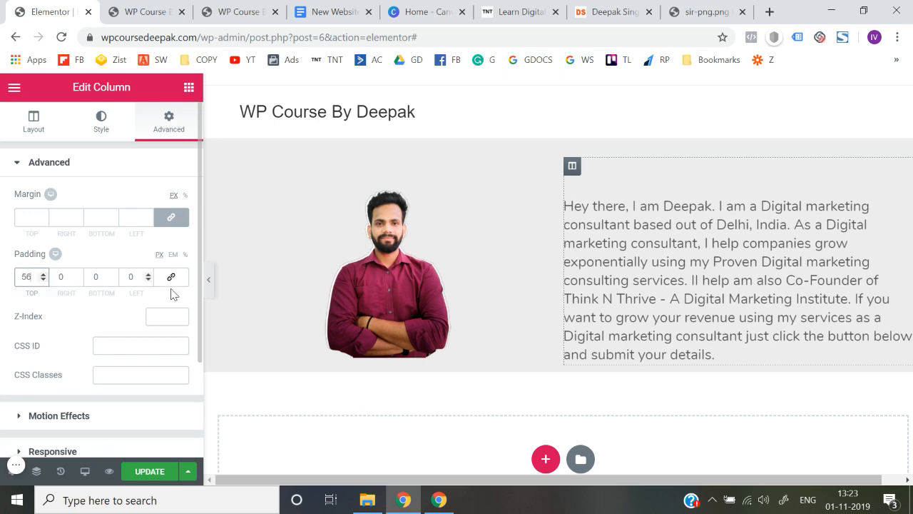
{"action": "left_click", "coordinate": [208, 279]}
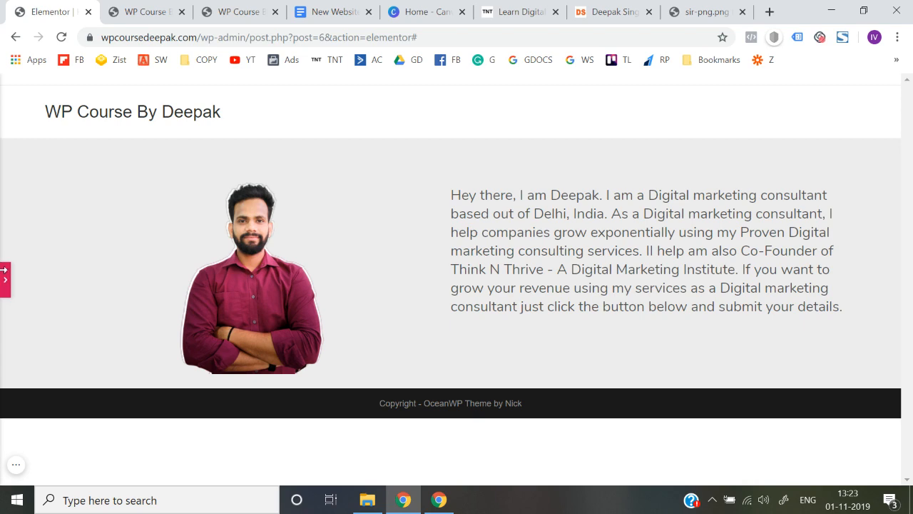
{"action": "left_click", "coordinate": [4, 271]}
Narrow the portrait column to widen the text column by shifting their shared boundary, and preview the layout
{"action": "left_click_drag", "start_coordinate": [564, 275], "coordinate": [528, 274]}
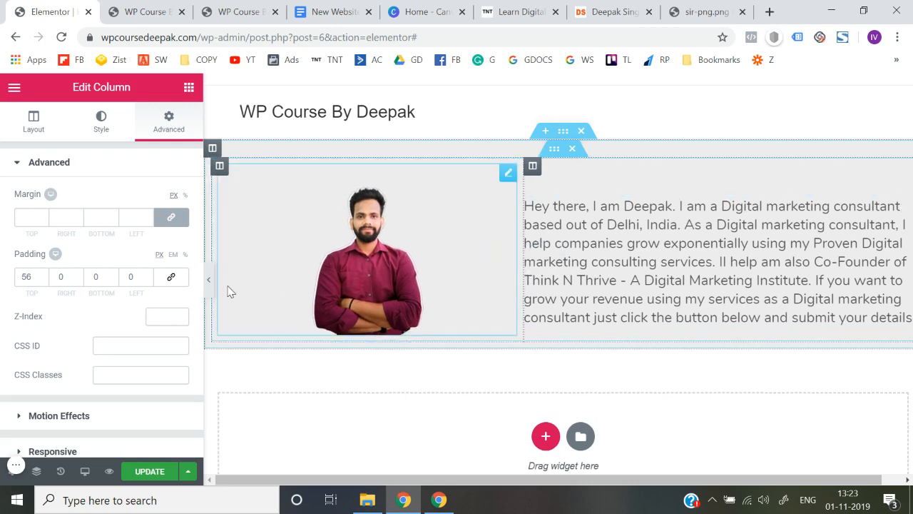
{"action": "left_click", "coordinate": [208, 286]}
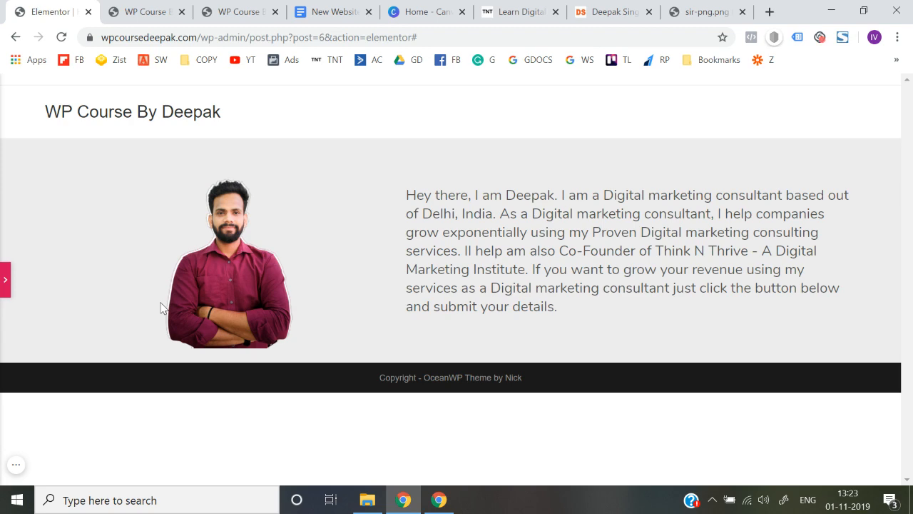
{"action": "left_click", "coordinate": [5, 280]}
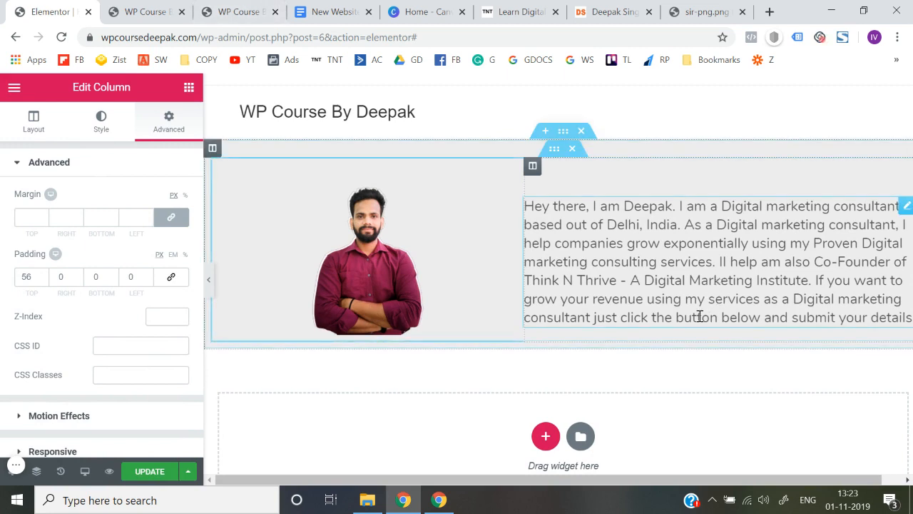
Add a Button widget below the intro copy with centre alignment, and preview the page with the editing panel hidden
{"action": "left_click", "coordinate": [208, 279]}
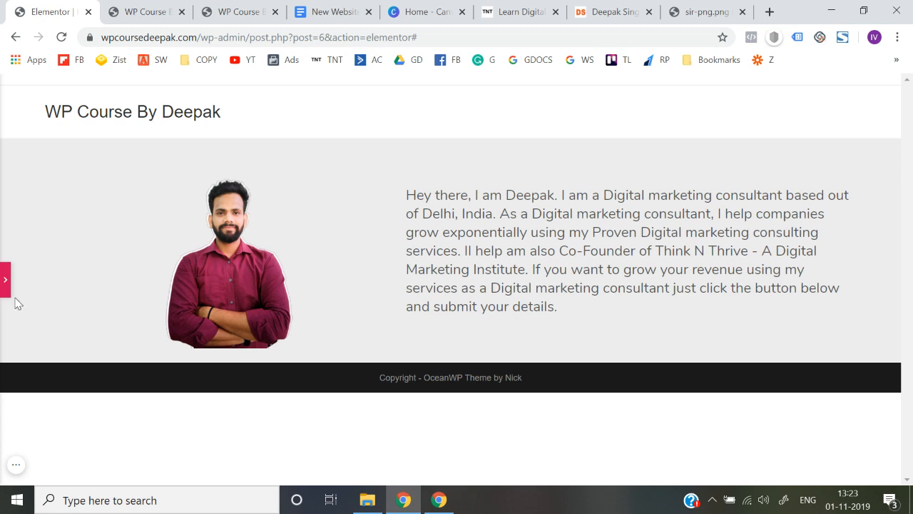
{"action": "left_click", "coordinate": [3, 285]}
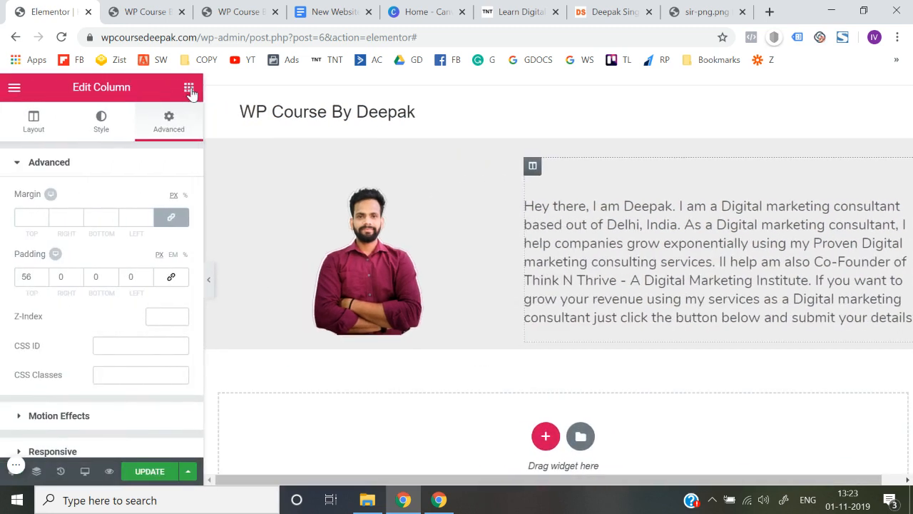
{"action": "left_click", "coordinate": [188, 89]}
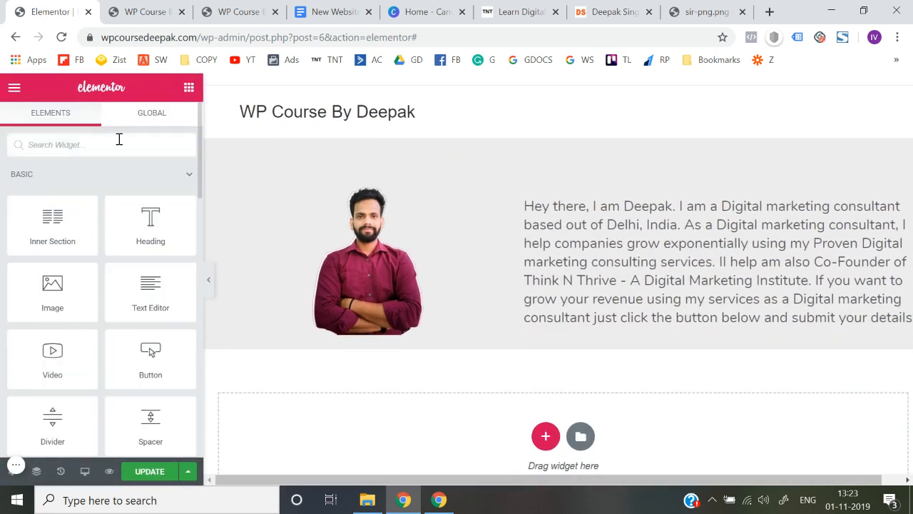
{"action": "type", "text": "butt"}
{"action": "left_click_drag", "start_coordinate": [50, 189], "coordinate": [693, 321]}
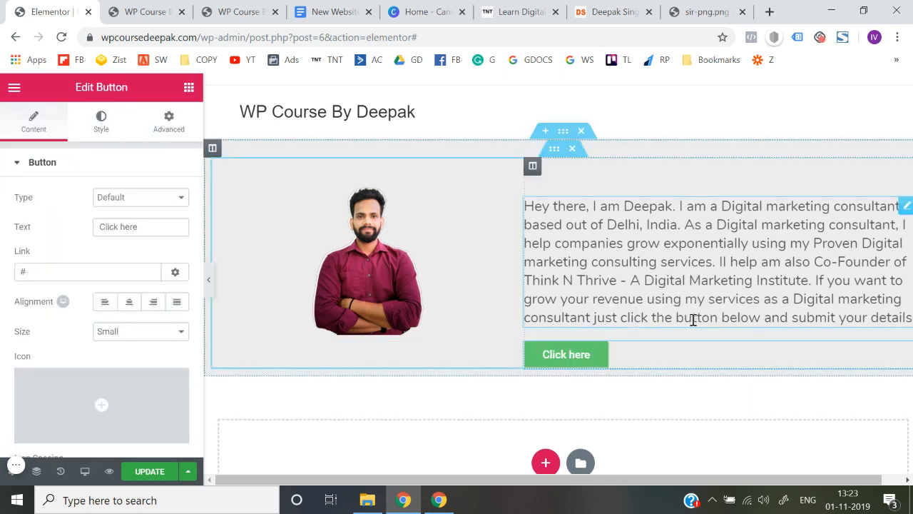
{"action": "left_click", "coordinate": [130, 305]}
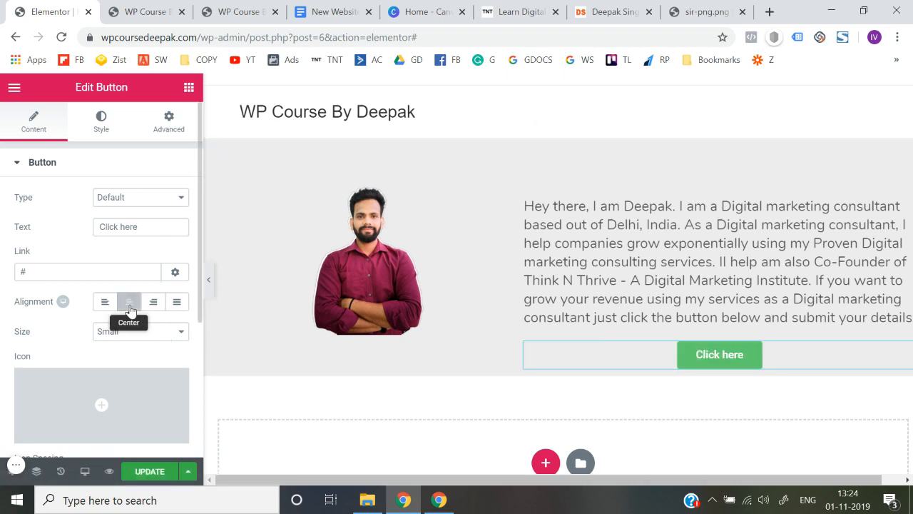
{"action": "left_click", "coordinate": [208, 285]}
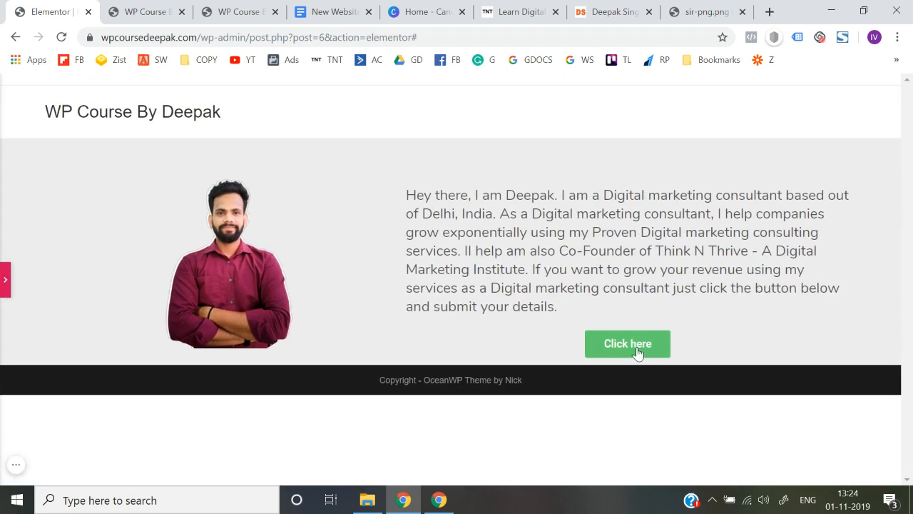
{"action": "left_click", "coordinate": [3, 284]}
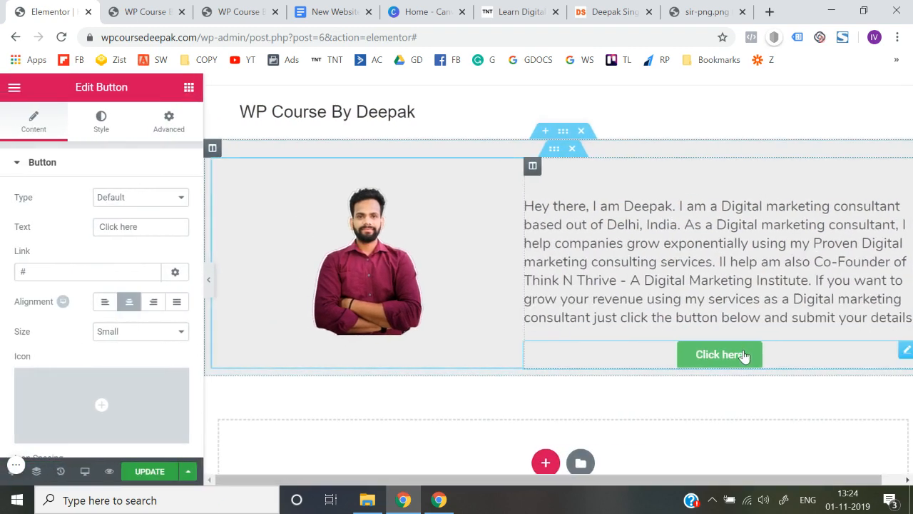
Change the button's text to "Schedule Free Strategy Session"
{"action": "triple_click", "coordinate": [175, 224]}
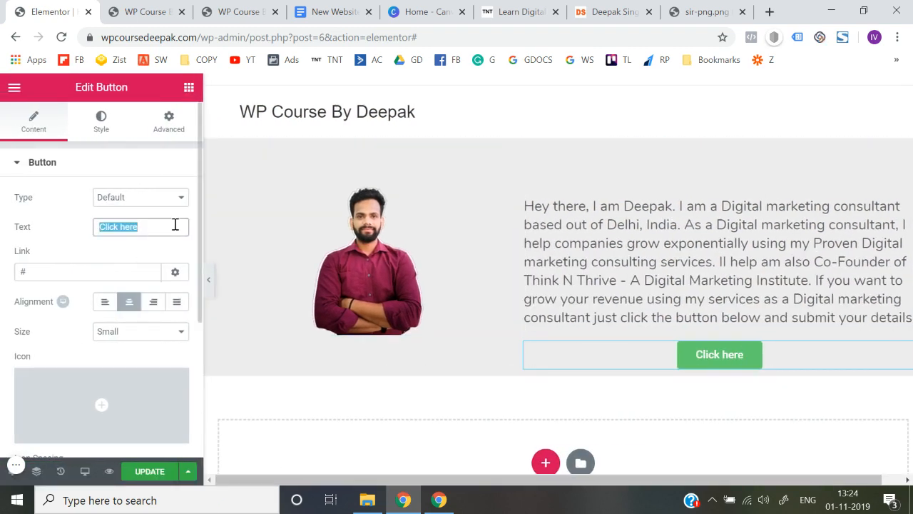
{"action": "type", "text": "Schedule GFre"}
{"action": "key", "text": "BackSpace"}
{"action": "key", "text": "BackSpace"}
{"action": "key", "text": "BackSpace"}
{"action": "key", "text": "BackSpace"}
{"action": "type", "text": "Free Stratregy"}
{"action": "left_click", "coordinate": [175, 226]}
{"action": "key", "text": "BackSpace"}
{"action": "key", "text": "BackSpace"}
{"action": "key", "text": "BackSpace"}
{"action": "key", "text": "BackSpace"}
{"action": "key", "text": "BackSpace"}
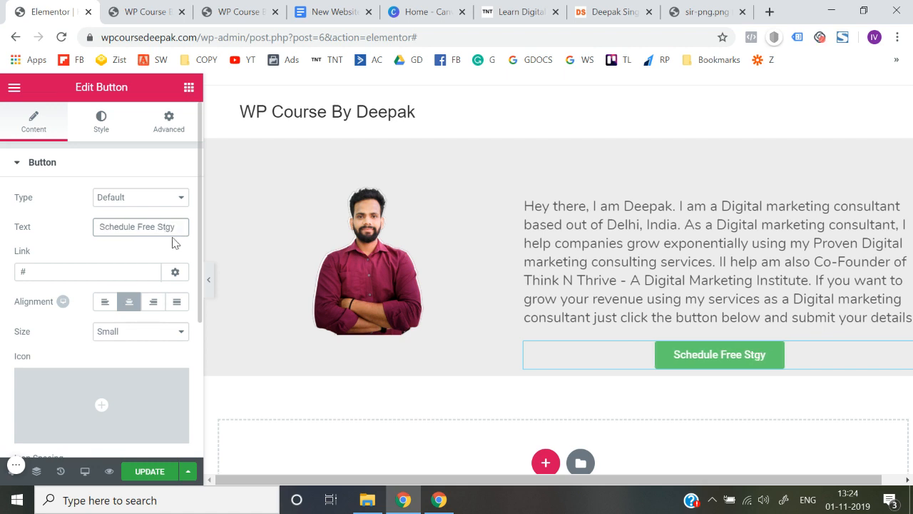
{"action": "key", "text": "Delete"}
{"action": "key", "text": "Delete"}
{"action": "type", "text": "ra"}
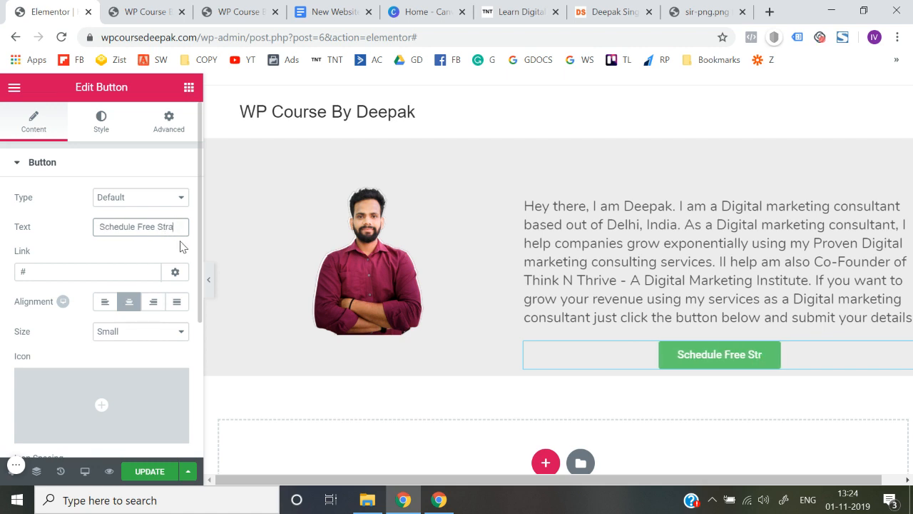
{"action": "type", "text": "tegy Session"}
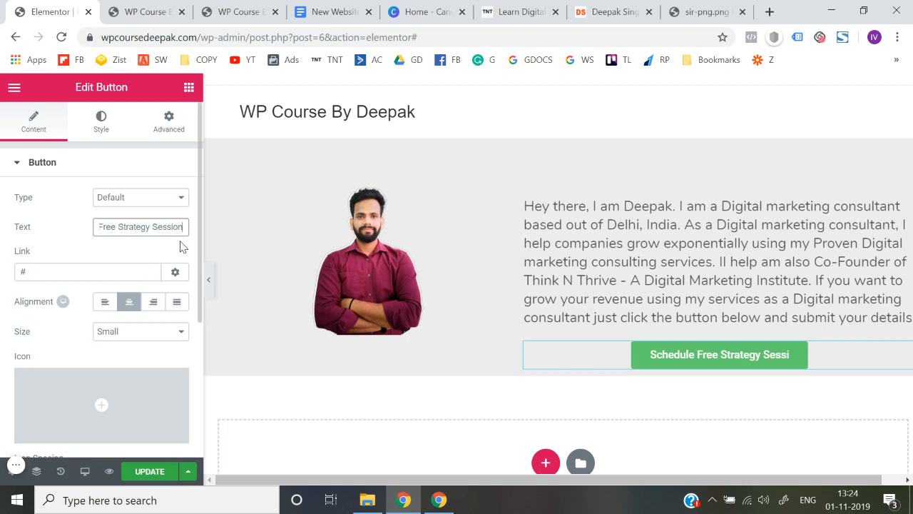
{"action": "left_click", "coordinate": [0, 216]}
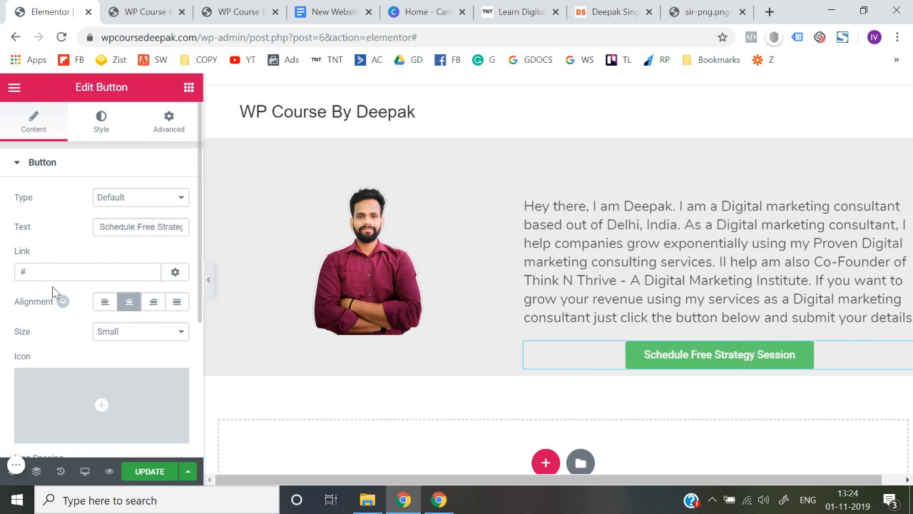
Preview the renamed button across the full page width and save the page update
{"action": "left_click", "coordinate": [208, 282]}
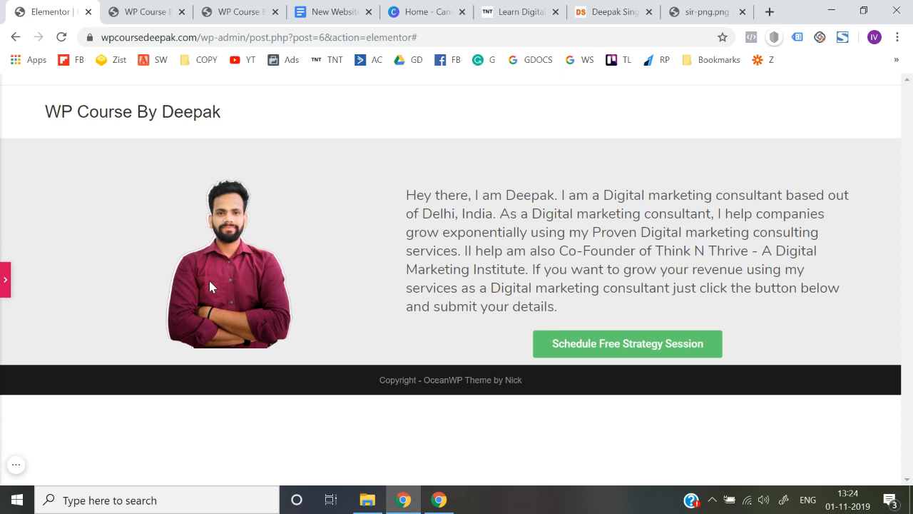
{"action": "left_click", "coordinate": [5, 280]}
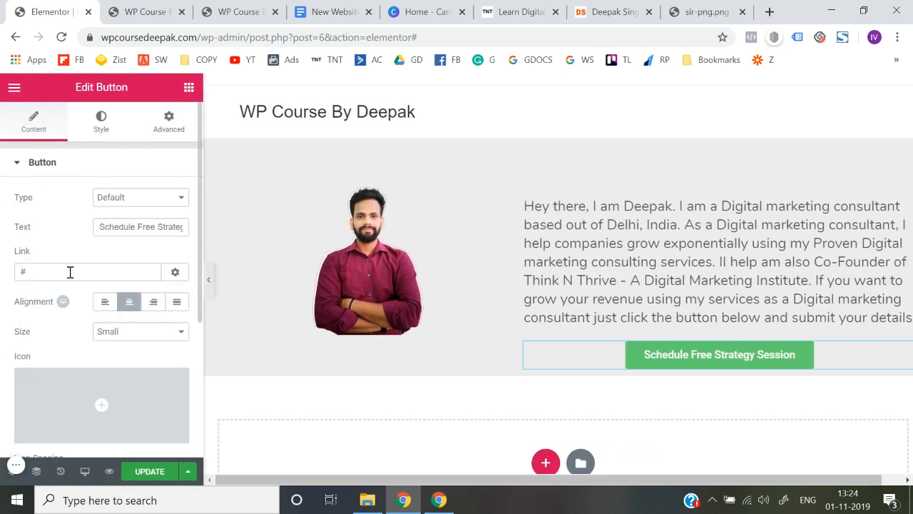
{"action": "left_click", "coordinate": [209, 283]}
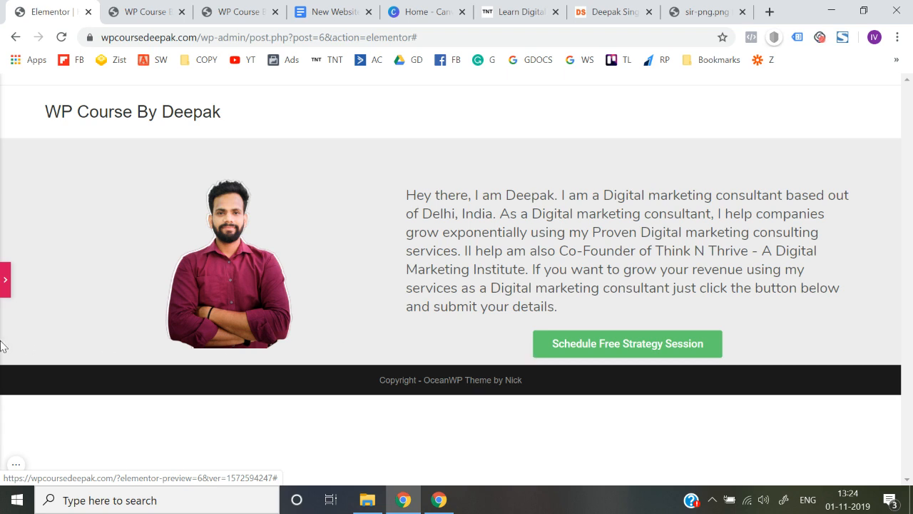
{"action": "left_click", "coordinate": [5, 279]}
{"action": "left_click", "coordinate": [150, 471]}
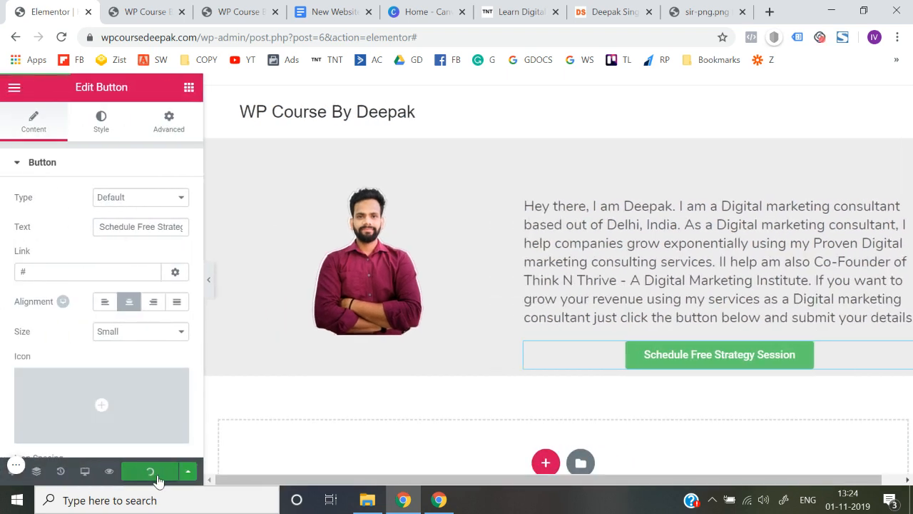
Check the saved intro section at full page width and look through the available Elementor widgets
{"action": "left_click", "coordinate": [209, 293]}
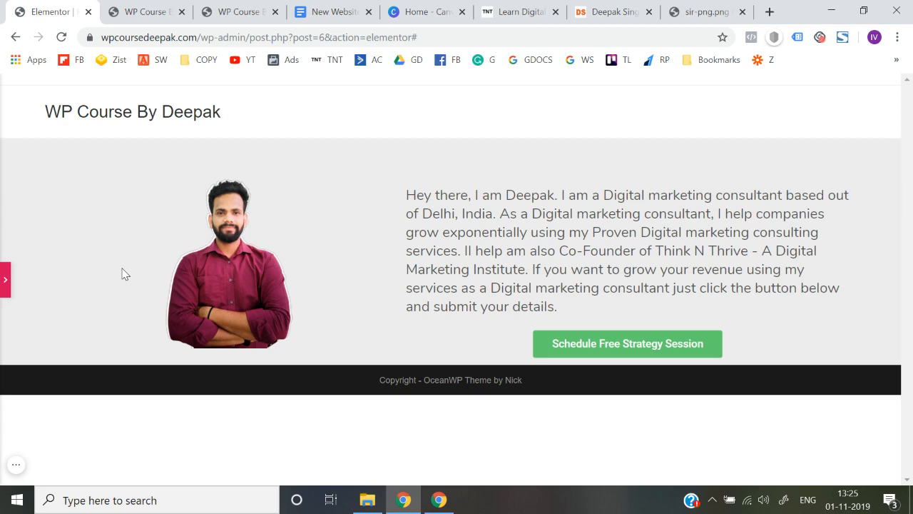
{"action": "left_click", "coordinate": [3, 278]}
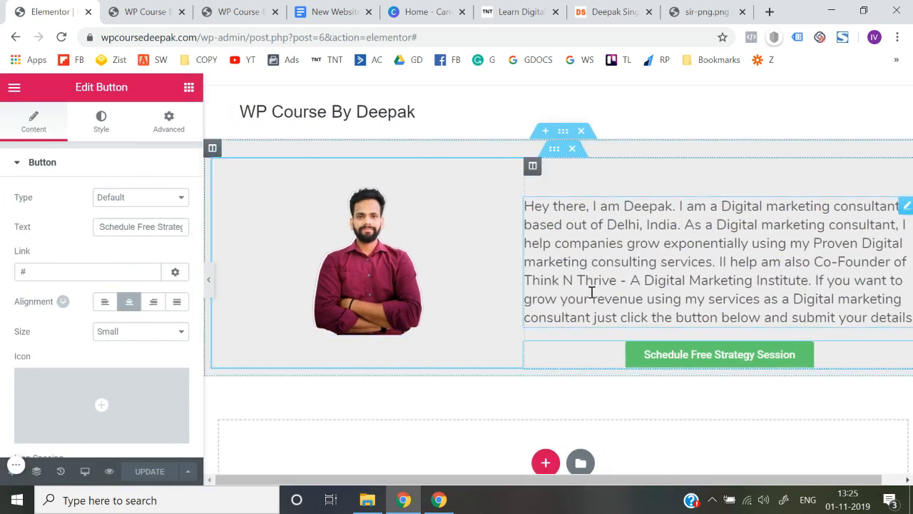
{"action": "left_click", "coordinate": [210, 288]}
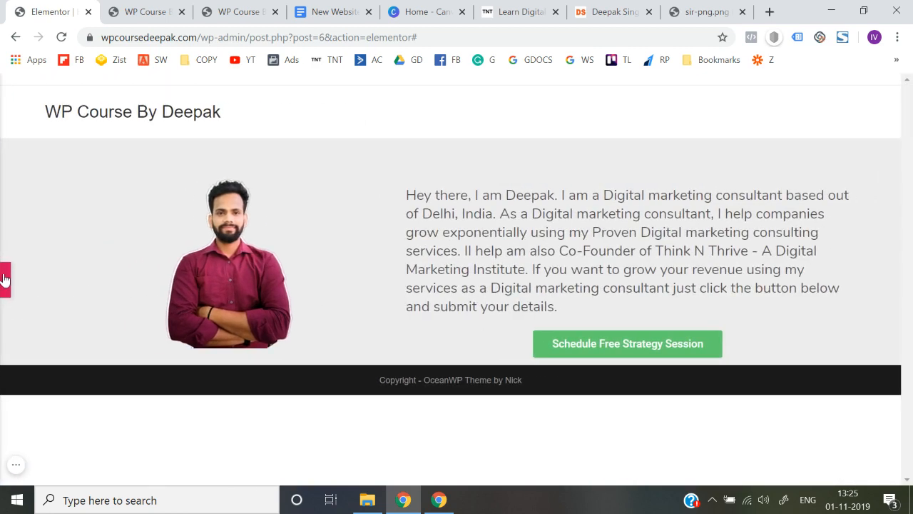
{"action": "left_click", "coordinate": [2, 278]}
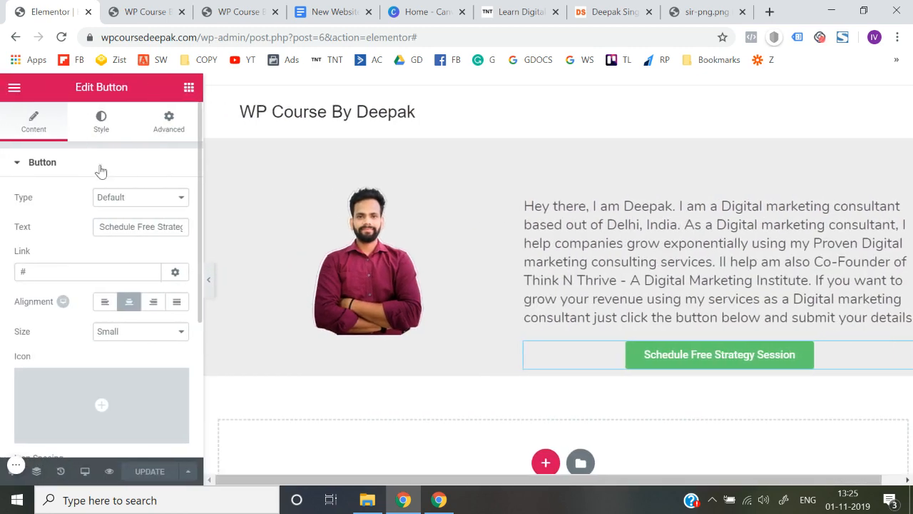
{"action": "left_click", "coordinate": [189, 87]}
{"action": "scroll", "coordinate": [76, 321], "scroll_direction": "down", "scroll_amount": 10}
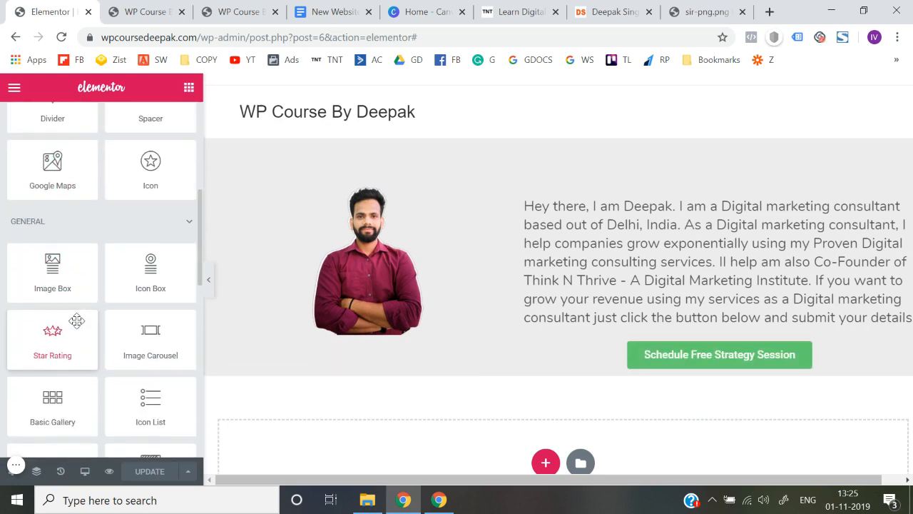
{"action": "scroll", "coordinate": [64, 271], "scroll_direction": "up", "scroll_amount": 10}
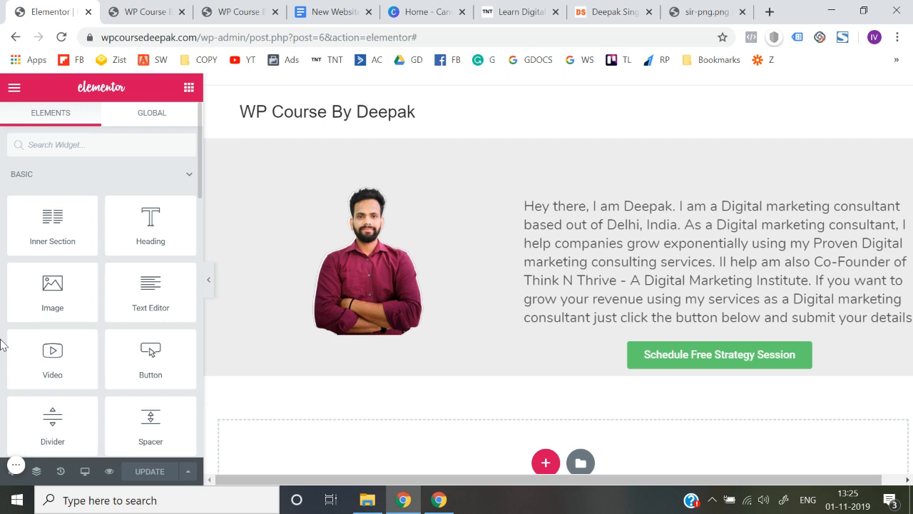
Examine the intro section's portrait, copy and button in the Mobile responsive preview, and return to the Desktop view
{"action": "left_click", "coordinate": [85, 472]}
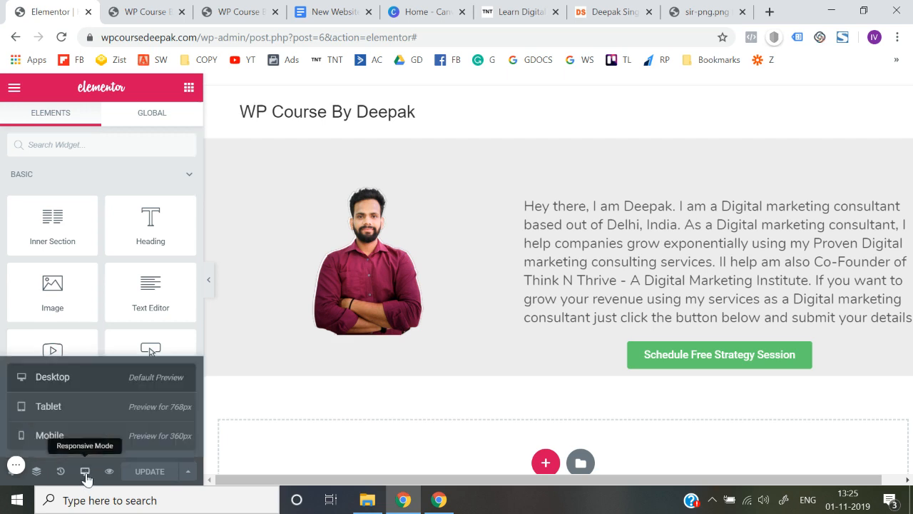
{"action": "left_click", "coordinate": [71, 436]}
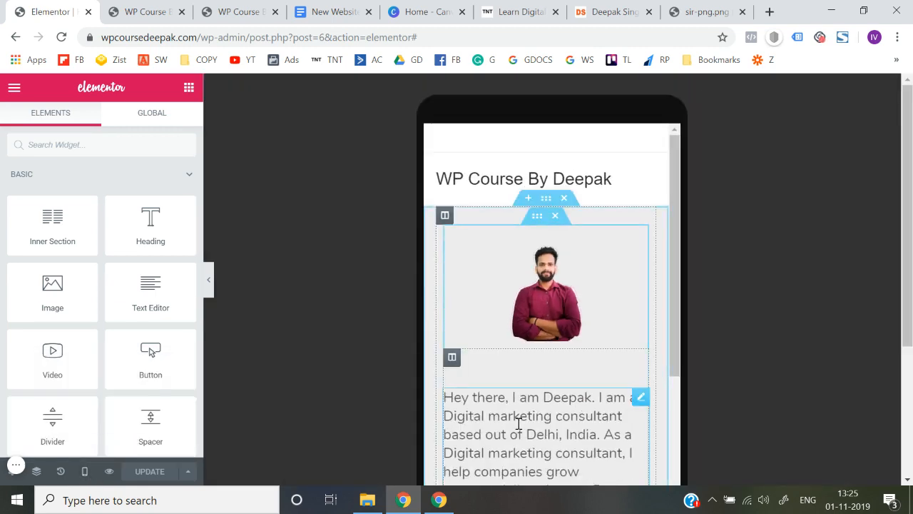
{"action": "scroll", "coordinate": [519, 424], "scroll_direction": "down", "scroll_amount": 3}
{"action": "scroll", "coordinate": [519, 424], "scroll_direction": "down", "scroll_amount": 3}
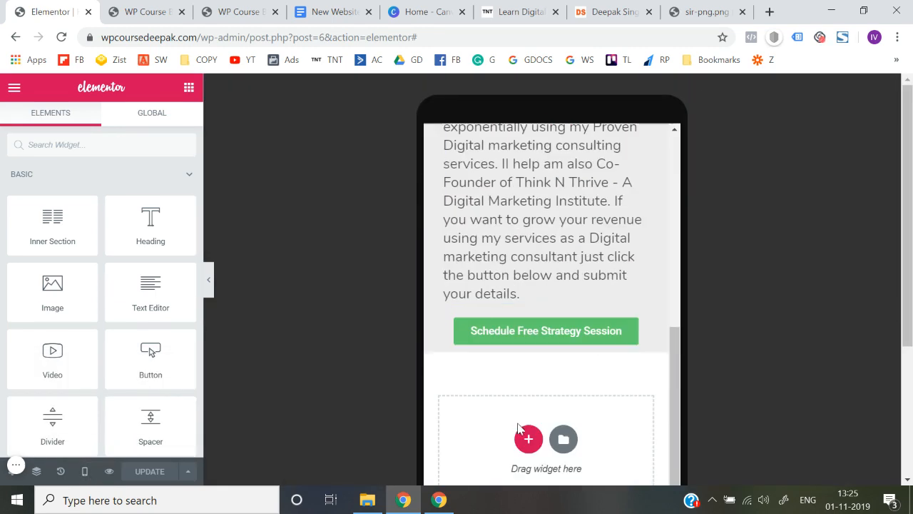
{"action": "scroll", "coordinate": [518, 423], "scroll_direction": "up", "scroll_amount": 6}
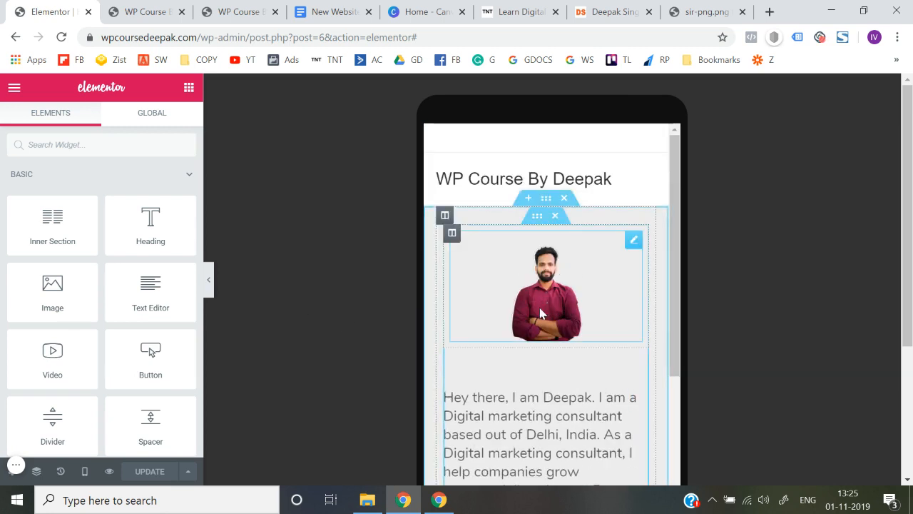
{"action": "scroll", "coordinate": [530, 386], "scroll_direction": "down", "scroll_amount": 3}
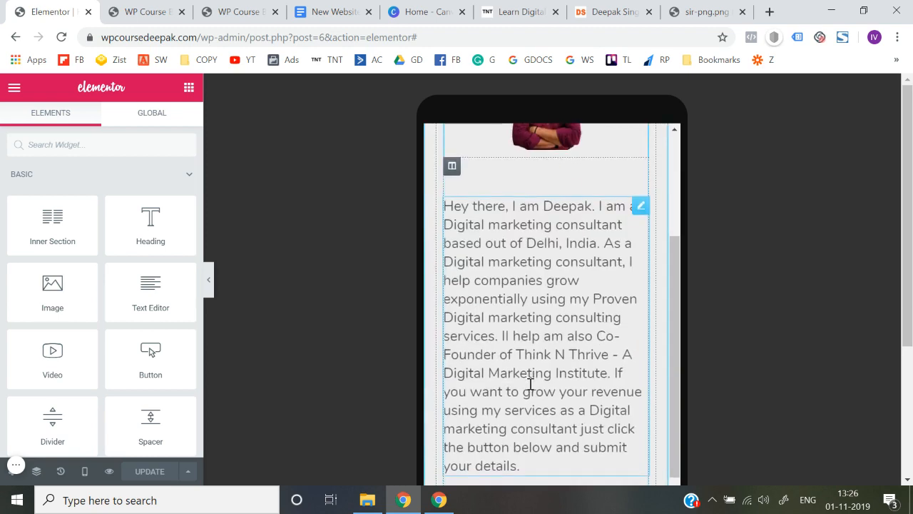
{"action": "scroll", "coordinate": [530, 385], "scroll_direction": "down", "scroll_amount": 2}
{"action": "scroll", "coordinate": [530, 387], "scroll_direction": "up", "scroll_amount": 2}
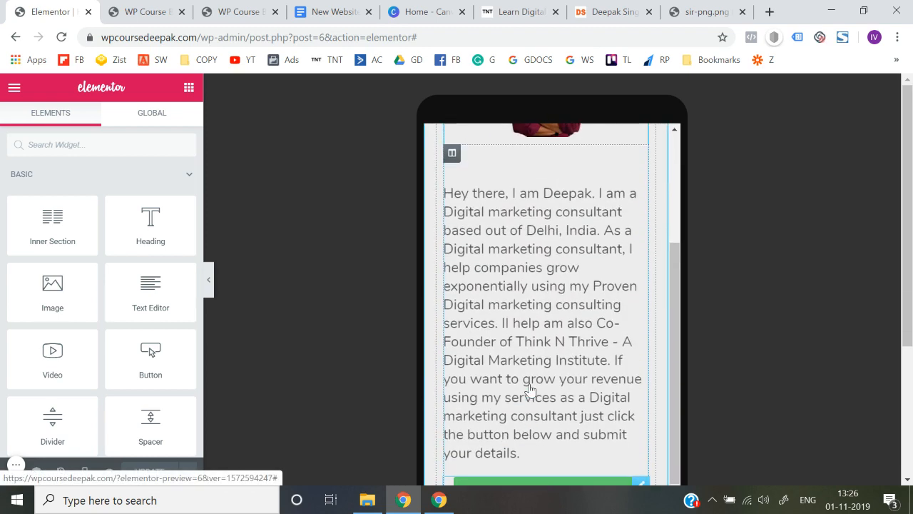
{"action": "scroll", "coordinate": [530, 385], "scroll_direction": "down", "scroll_amount": 2}
{"action": "scroll", "coordinate": [530, 386], "scroll_direction": "up", "scroll_amount": 5}
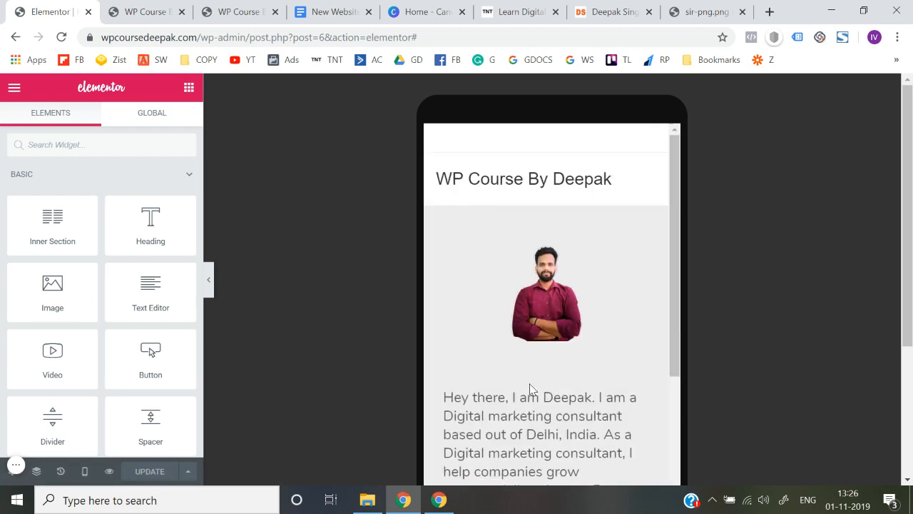
{"action": "left_click", "coordinate": [85, 472]}
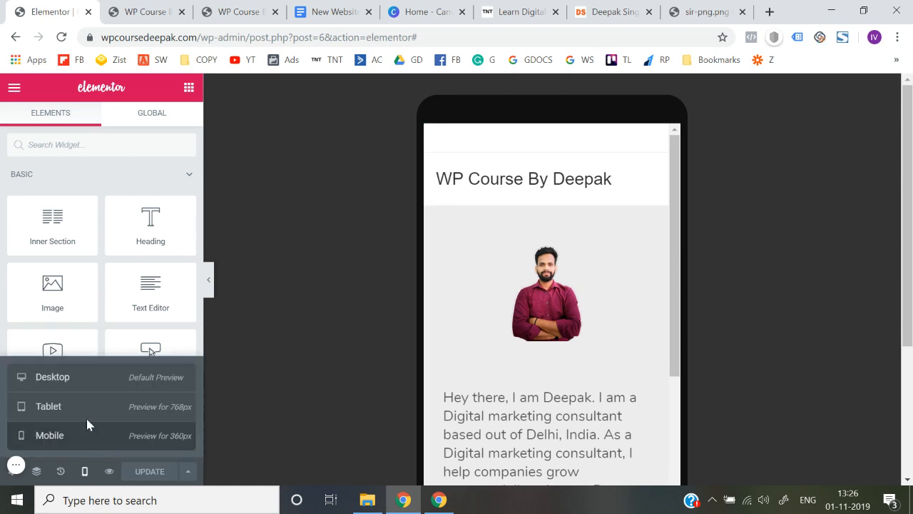
{"action": "left_click", "coordinate": [90, 390]}
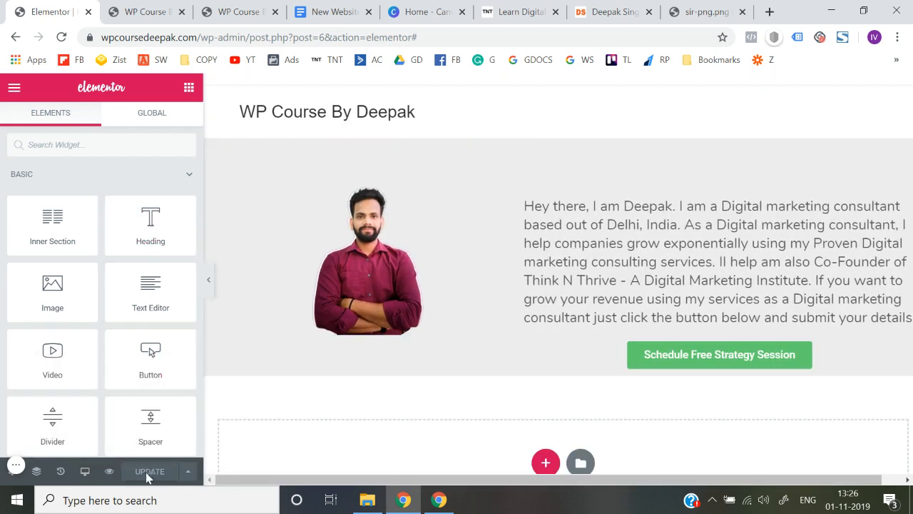
Exit the Elementor editor to the page's WordPress dashboard screen
{"action": "left_click", "coordinate": [13, 87]}
{"action": "scroll", "coordinate": [67, 326], "scroll_direction": "down", "scroll_amount": 1}
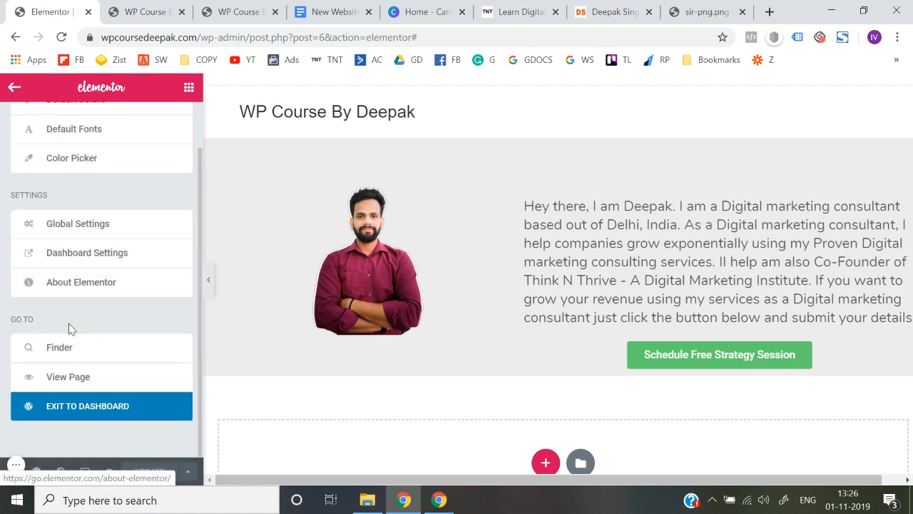
{"action": "left_click", "coordinate": [84, 407]}
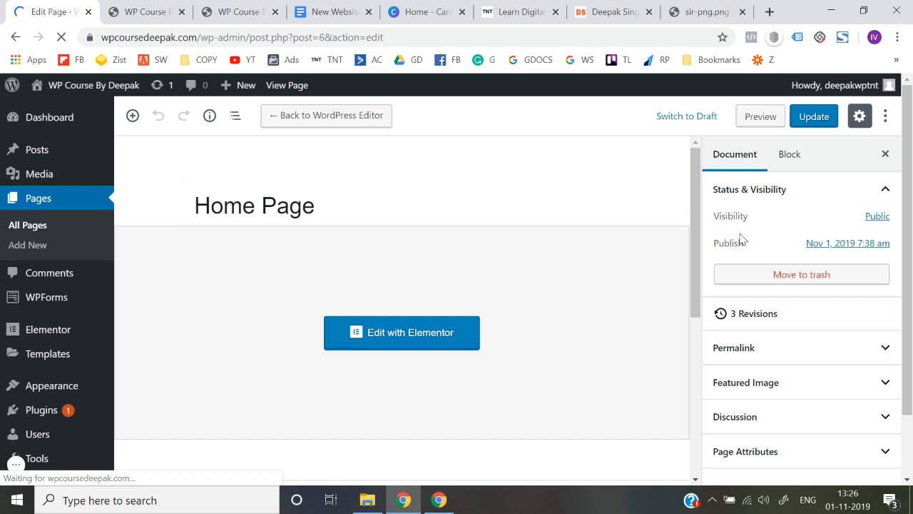
Preview the Home Page, load the site's root address without the preview parameters, and inspect the empty strip above the site title
{"action": "left_click", "coordinate": [761, 117]}
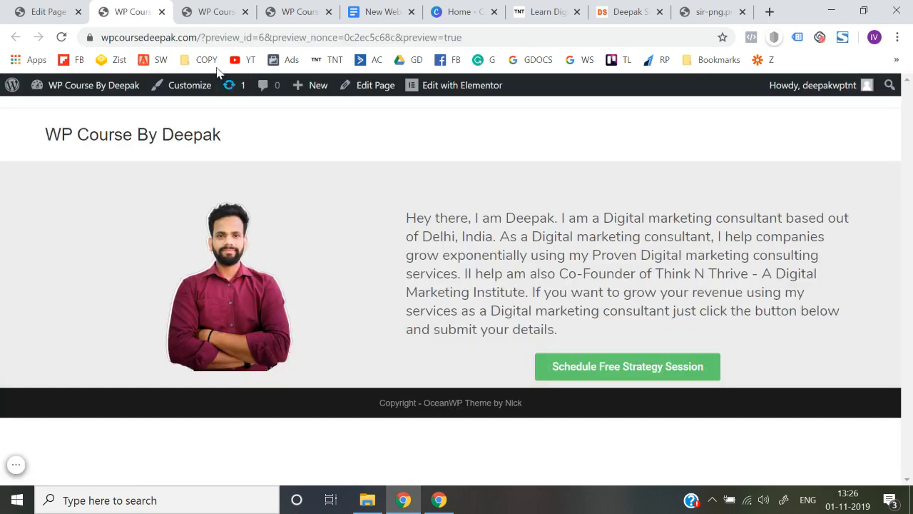
{"action": "left_click_drag", "start_coordinate": [201, 37], "coordinate": [495, 47]}
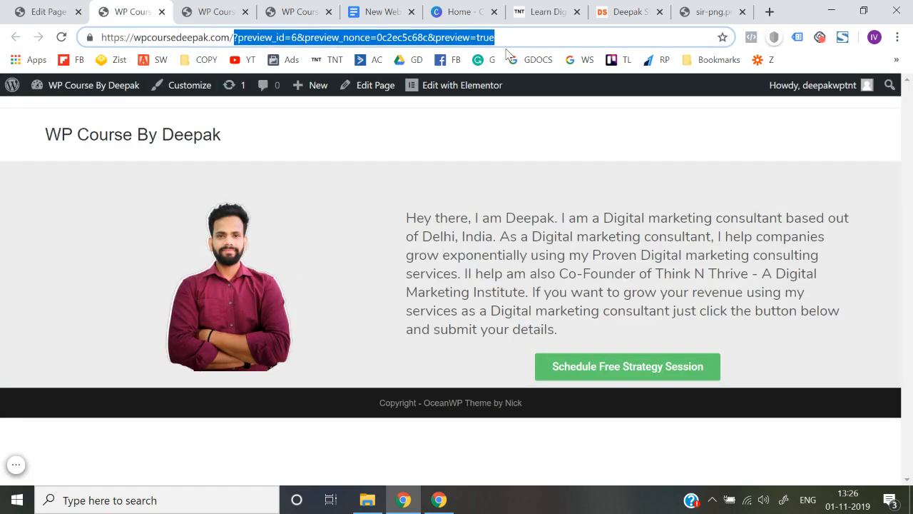
{"action": "key", "text": "BackSpace"}
{"action": "key", "text": "Return"}
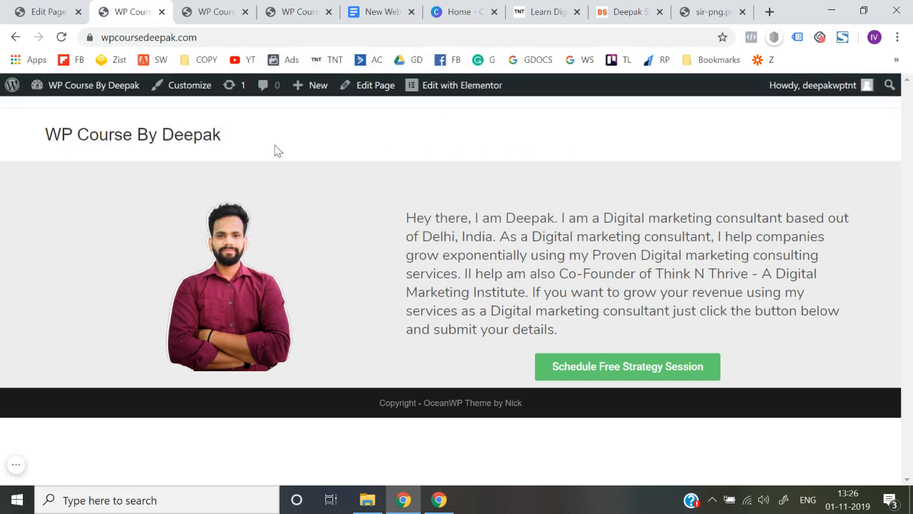
{"action": "left_click_drag", "start_coordinate": [257, 110], "coordinate": [255, 107]}
{"action": "double_click", "coordinate": [258, 106]}
{"action": "left_click", "coordinate": [255, 109]}
{"action": "left_click", "coordinate": [256, 107]}
Disable the top bar in the Home Page's OceanWP header settings and update the page
{"action": "left_click", "coordinate": [48, 11]}
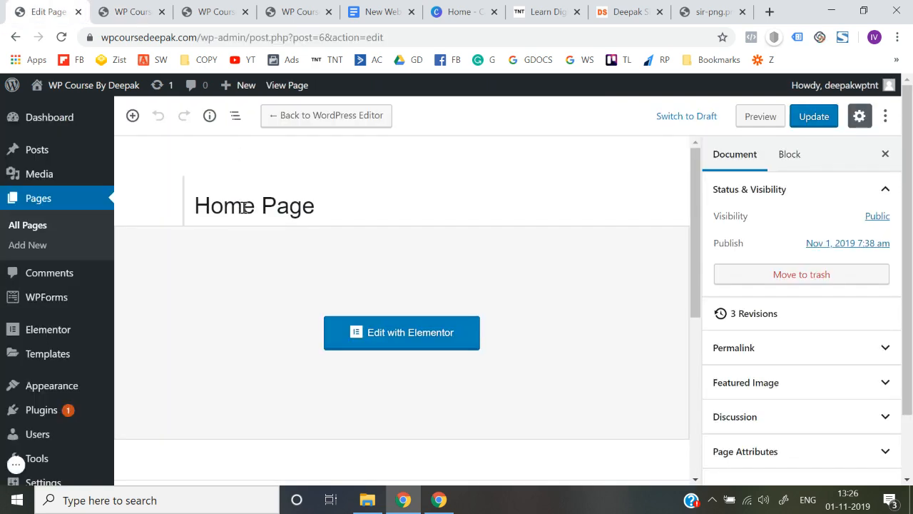
{"action": "scroll", "coordinate": [244, 207], "scroll_direction": "down", "scroll_amount": 5}
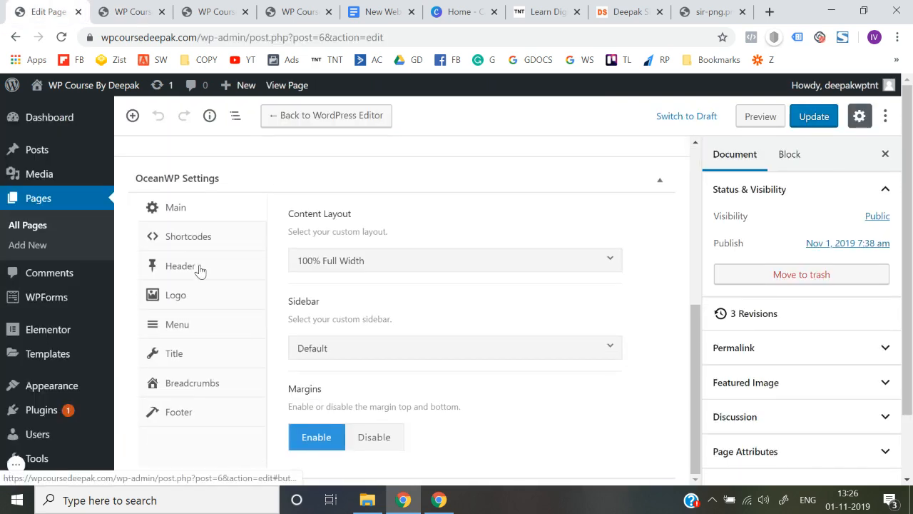
{"action": "left_click", "coordinate": [200, 270]}
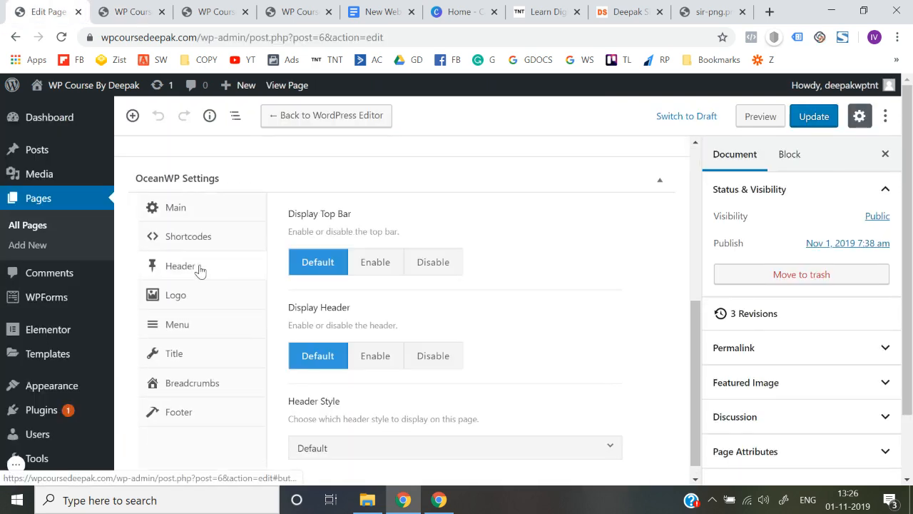
{"action": "left_click", "coordinate": [442, 276]}
{"action": "left_click", "coordinate": [811, 118]}
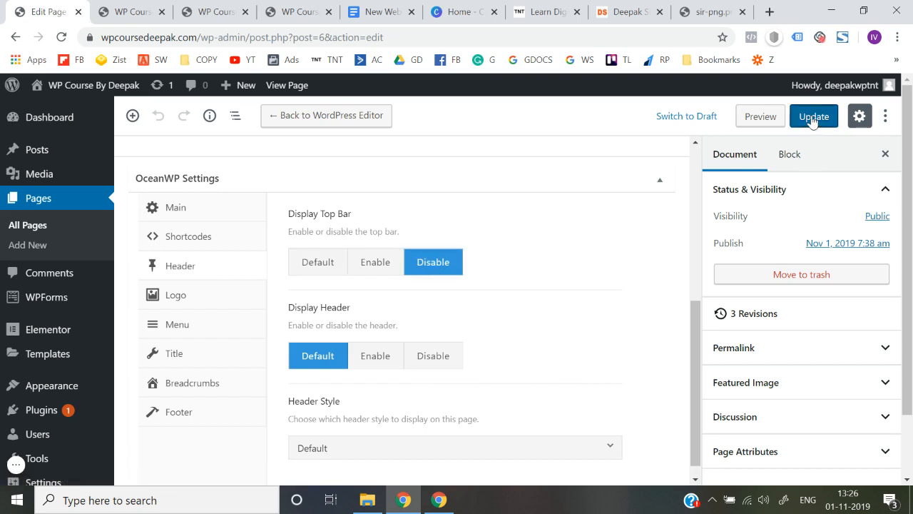
Check the area above the site title on the live home page after the page update
{"action": "left_click", "coordinate": [144, 6]}
{"action": "left_click", "coordinate": [47, 11]}
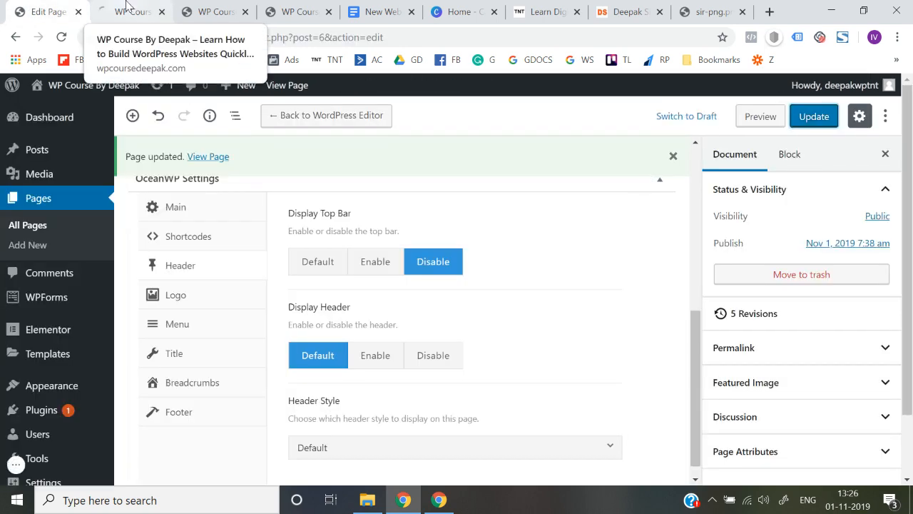
{"action": "left_click", "coordinate": [125, 5]}
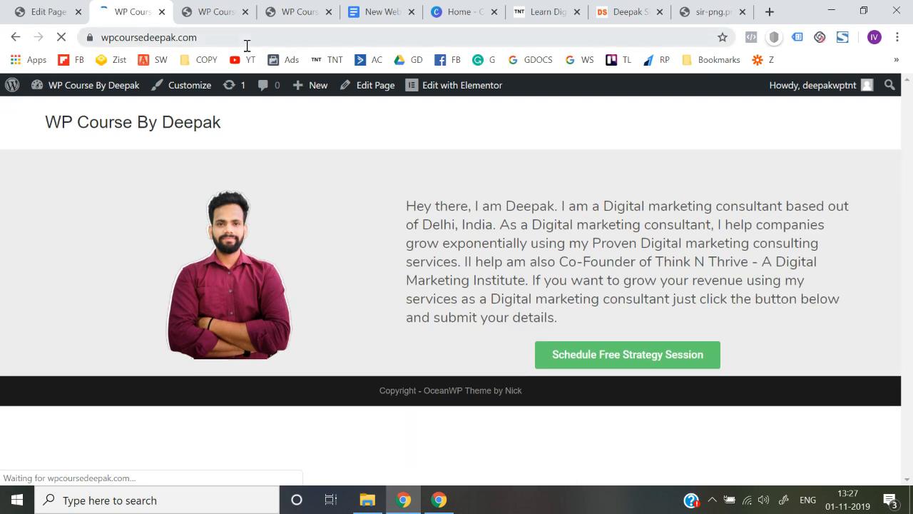
{"action": "left_click", "coordinate": [248, 38]}
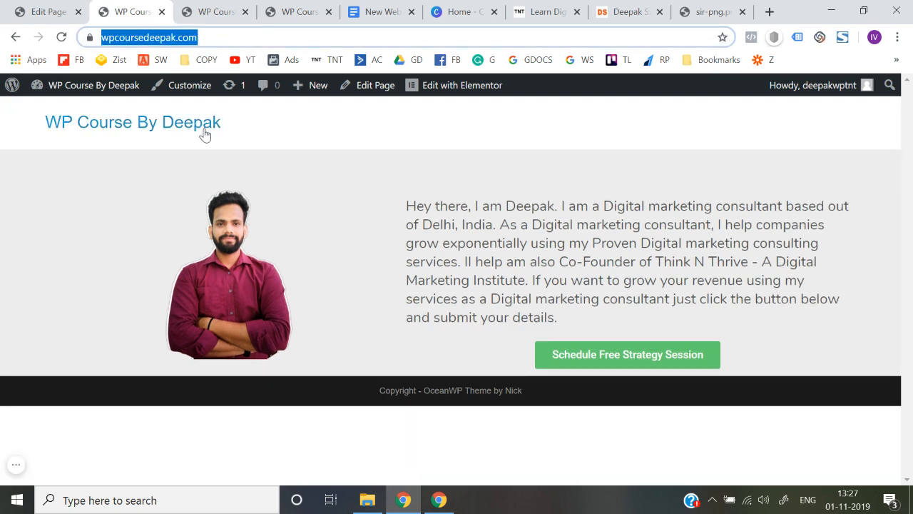